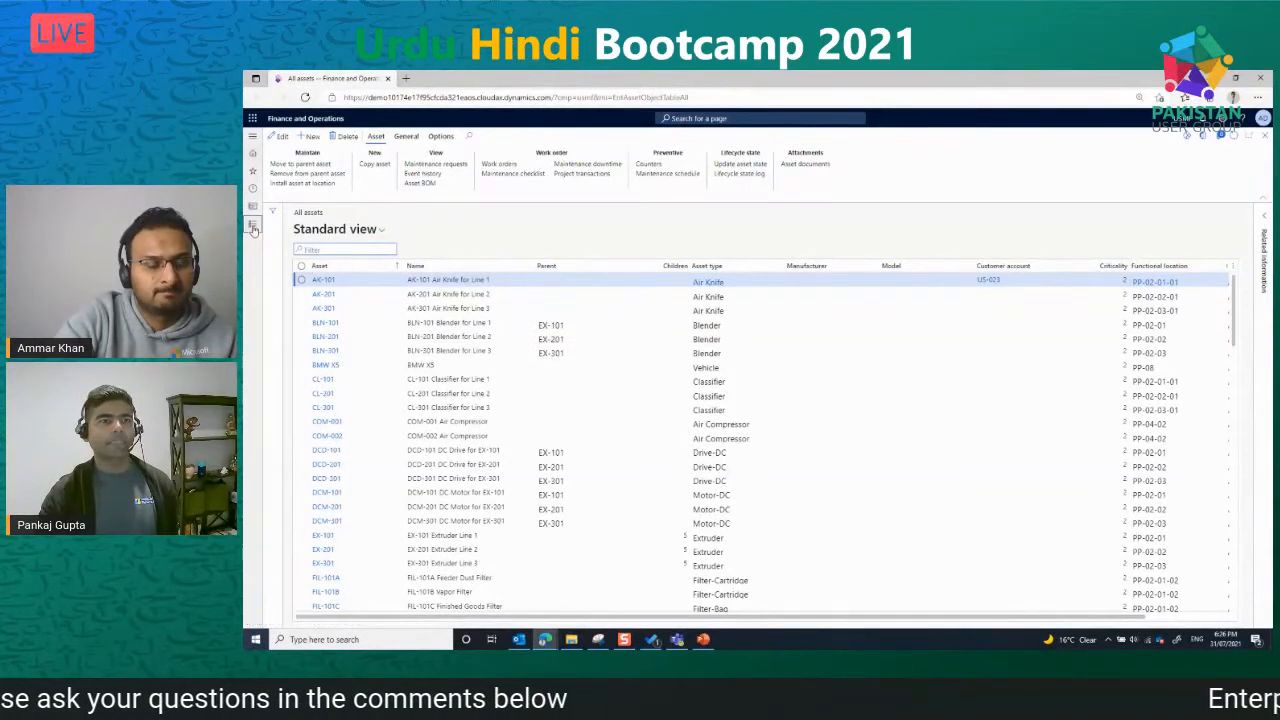
- Open the list of all assets in Asset management and select the BMW X5 vehicle
click(252, 224)
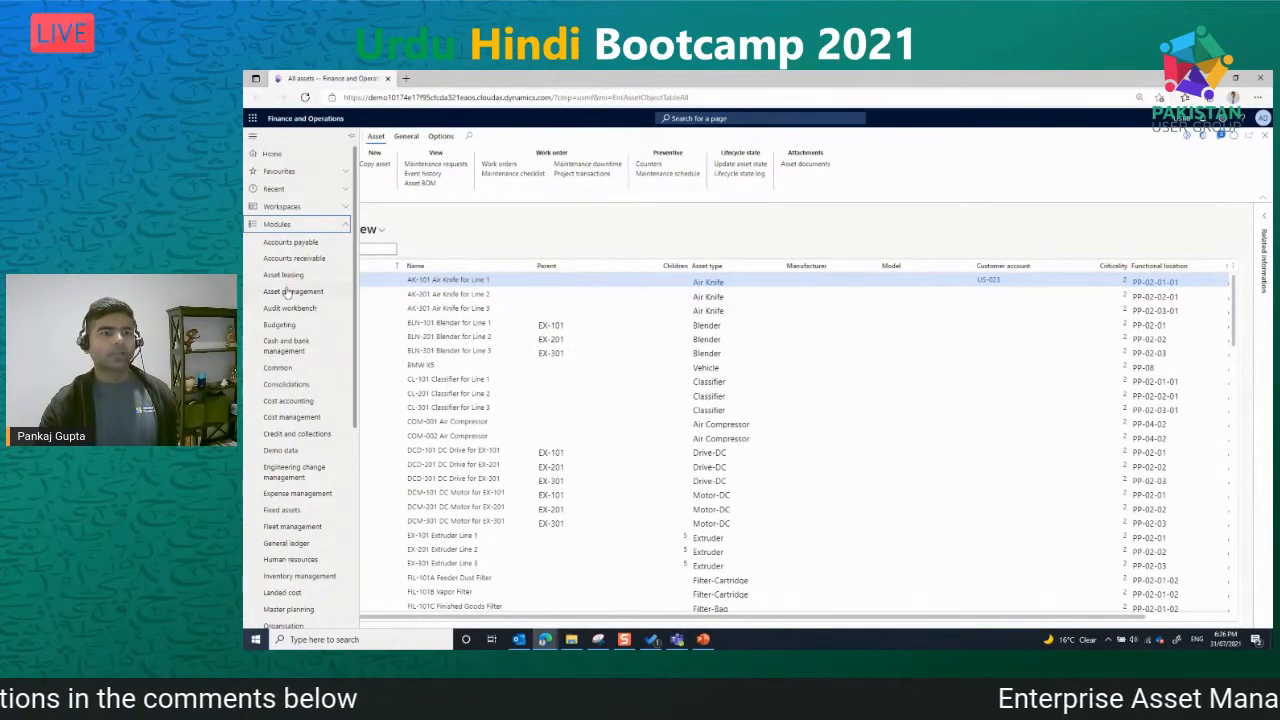
click(289, 291)
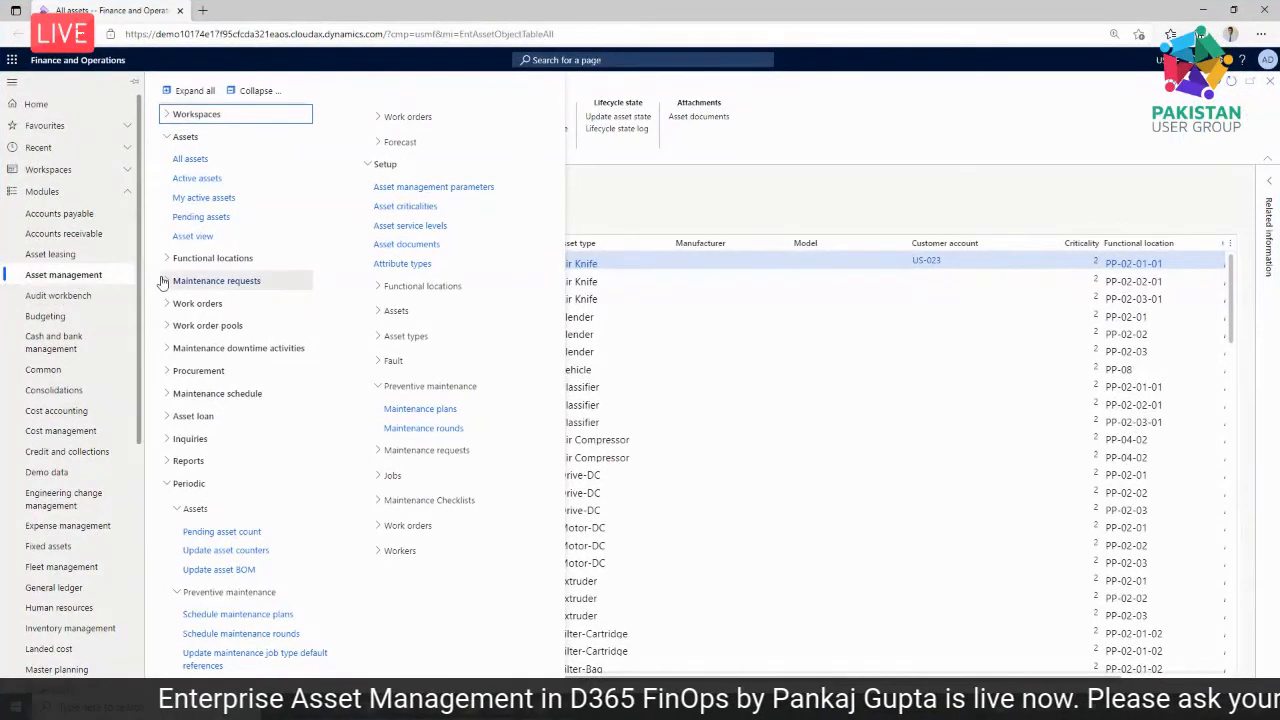
click(169, 486)
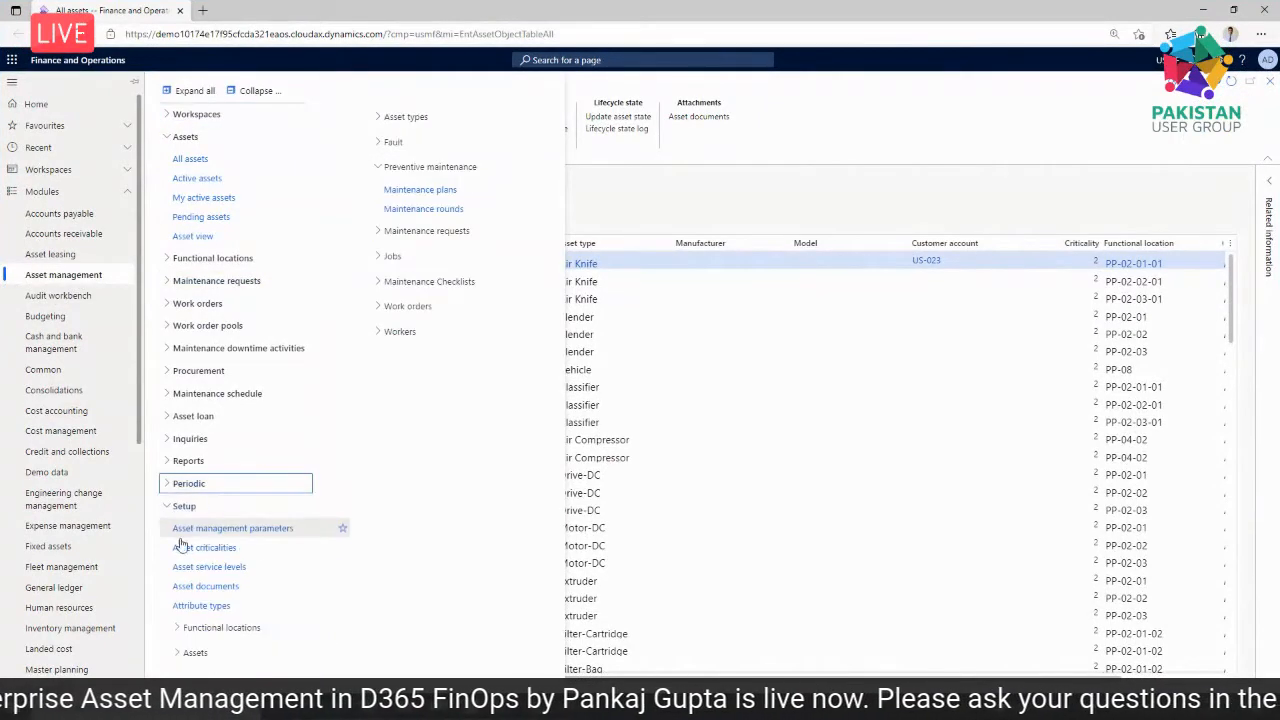
click(169, 508)
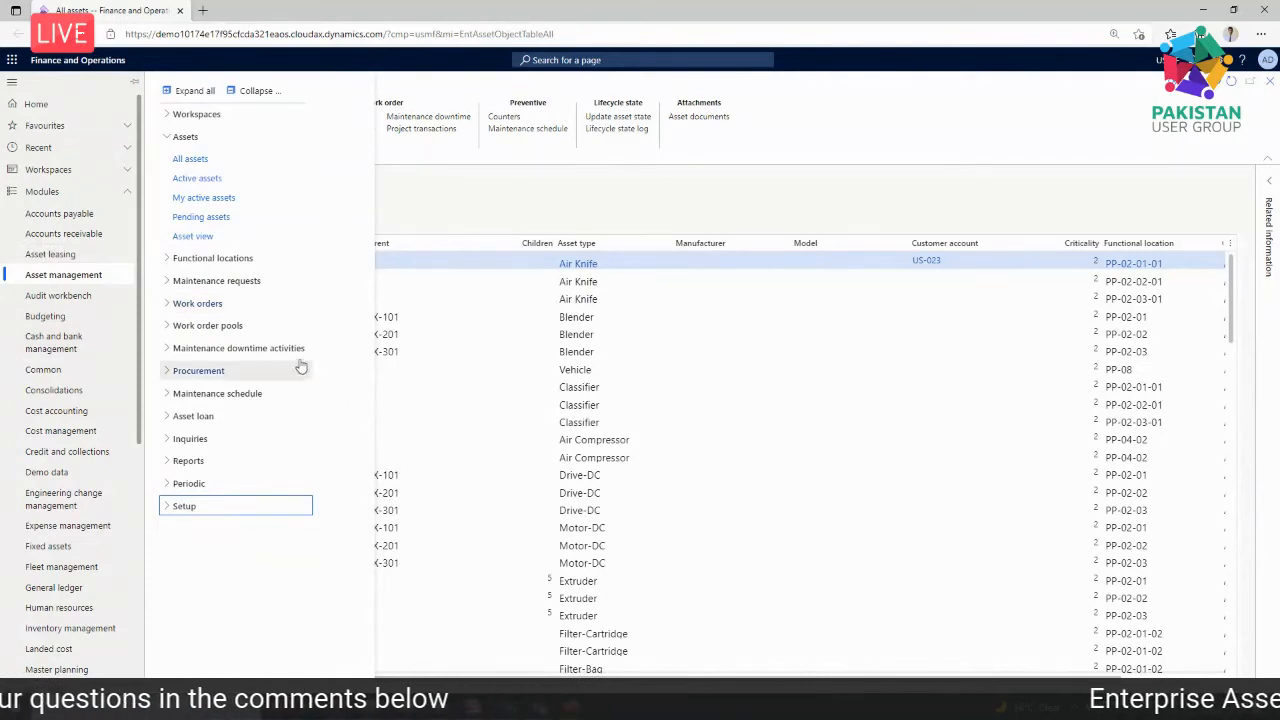
click(190, 158)
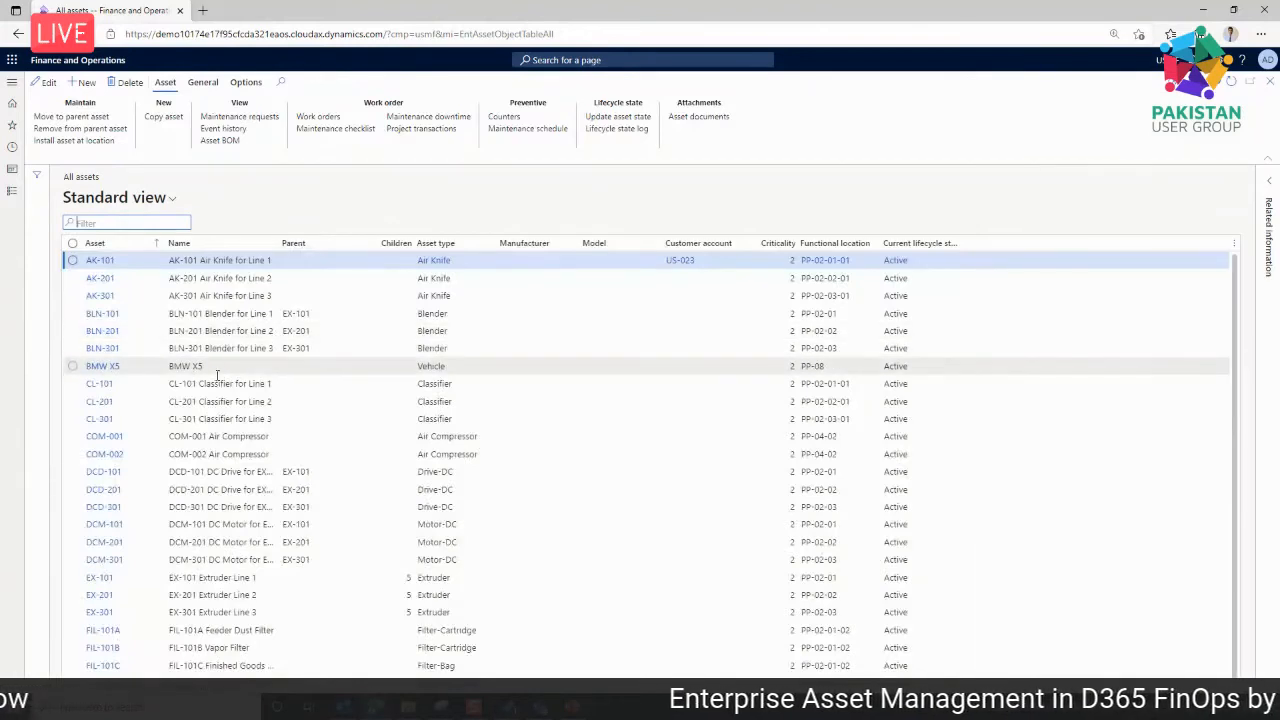
click(195, 367)
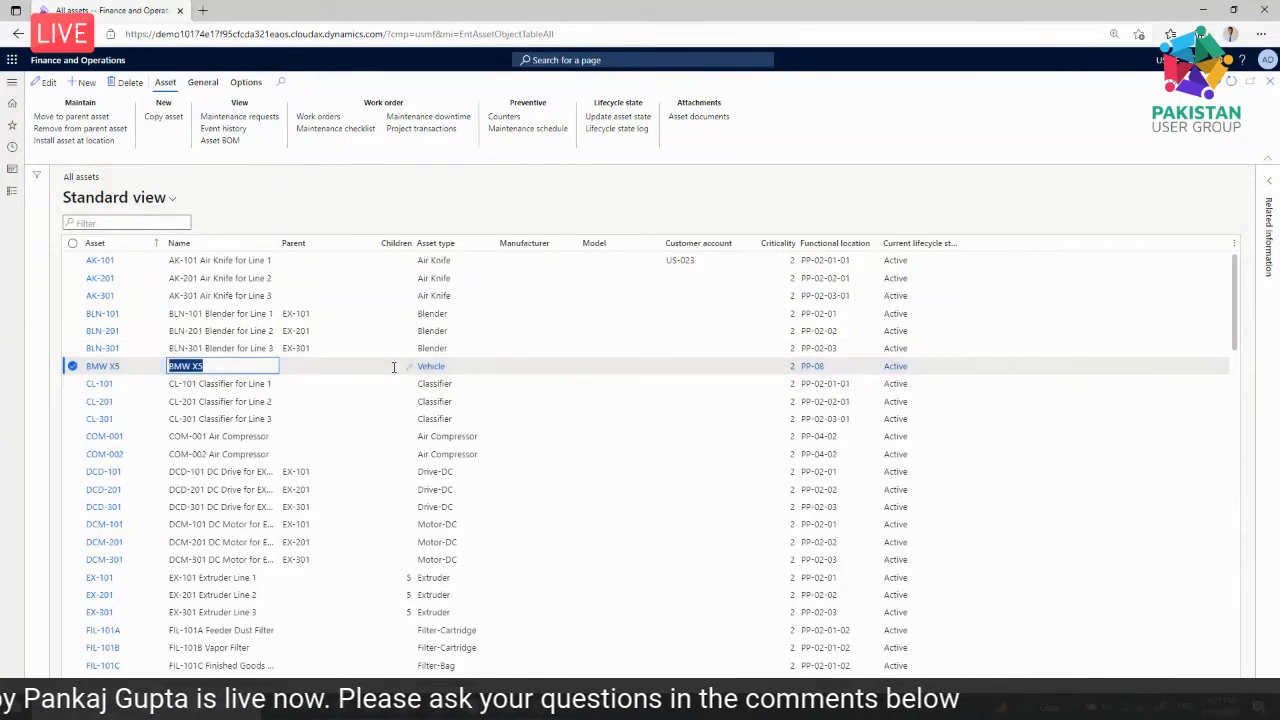
- Open the maintenance job type defaults from the Asset management job setup
click(15, 199)
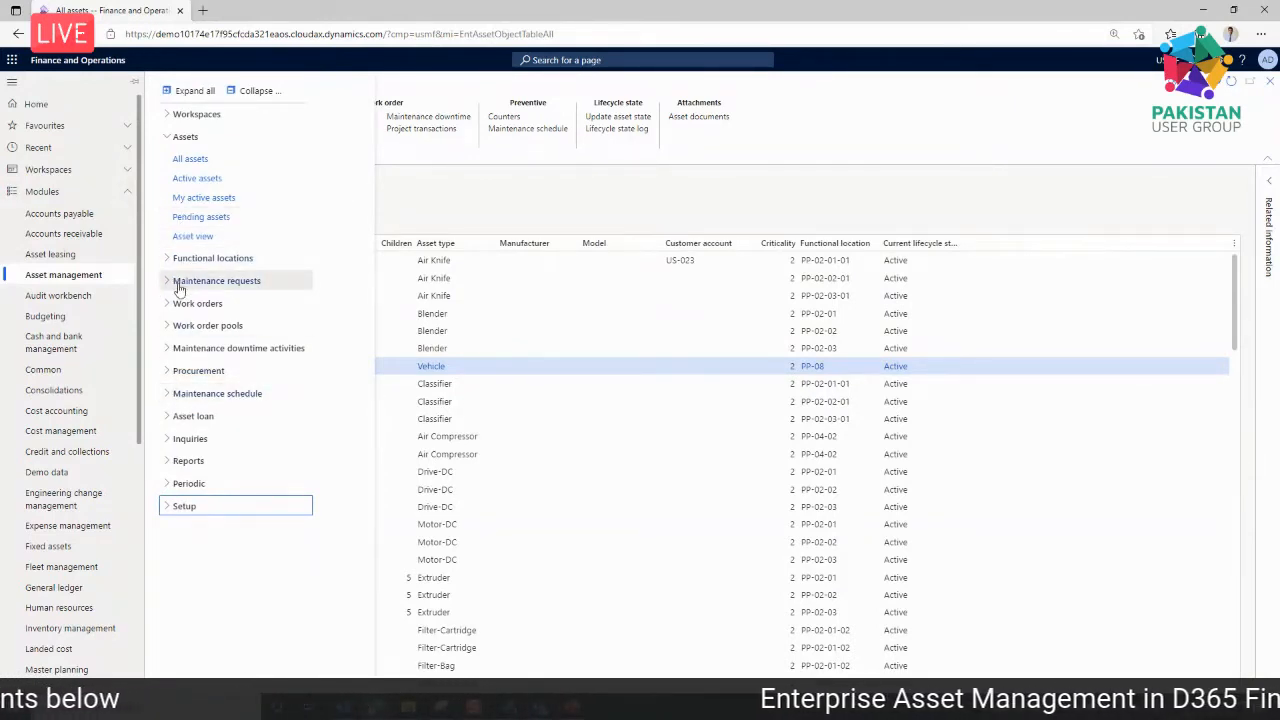
click(168, 508)
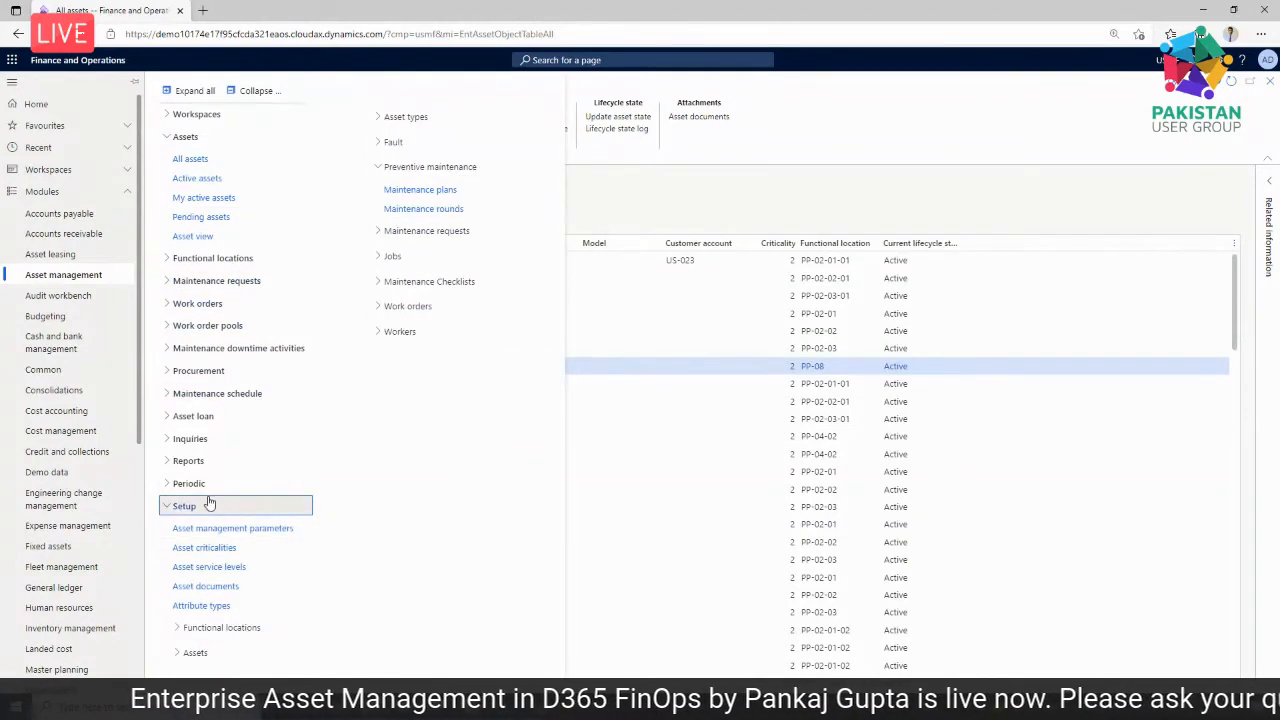
click(390, 257)
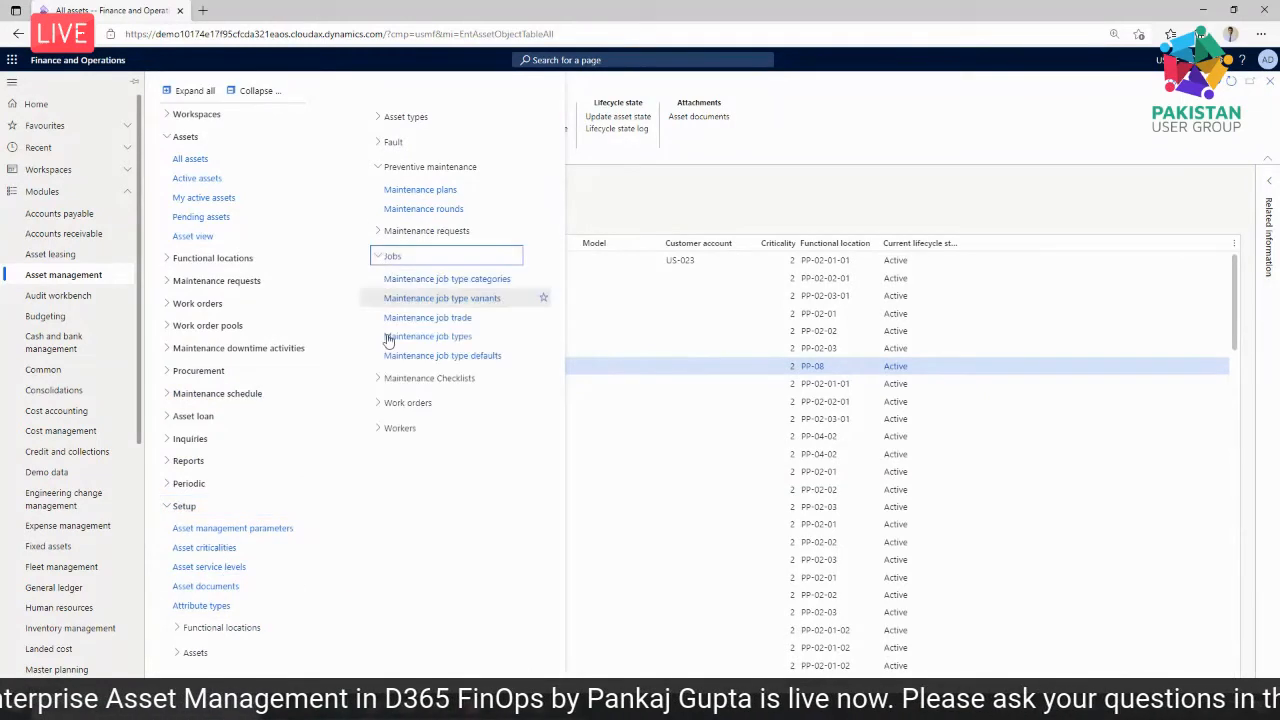
click(449, 362)
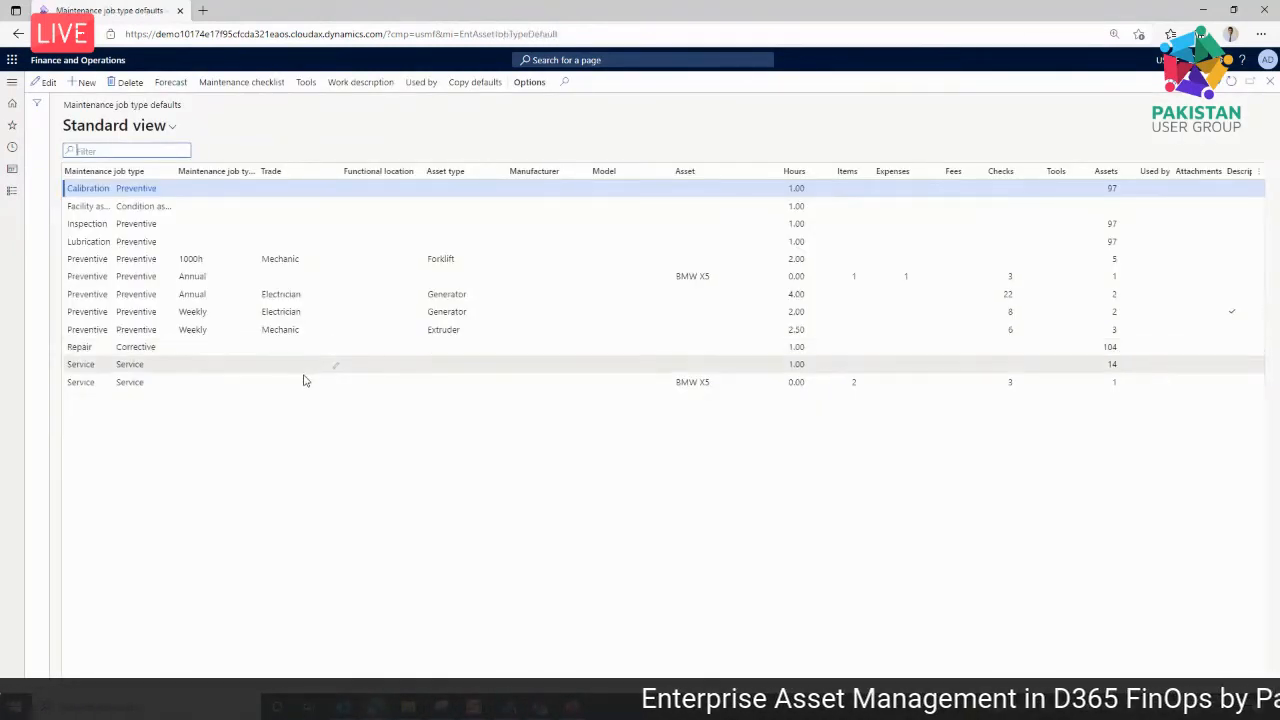
- Review the item forecast of the BMW X5 Service job type default, then return to the defaults list
click(268, 386)
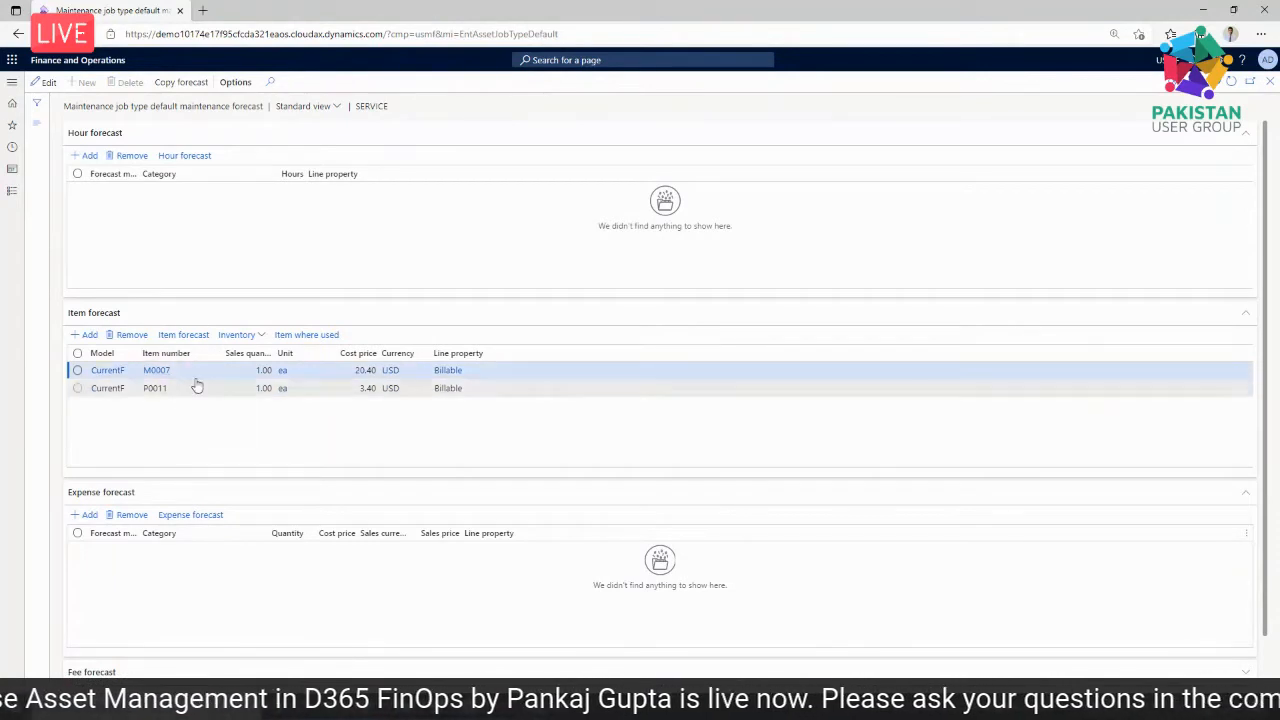
click(267, 371)
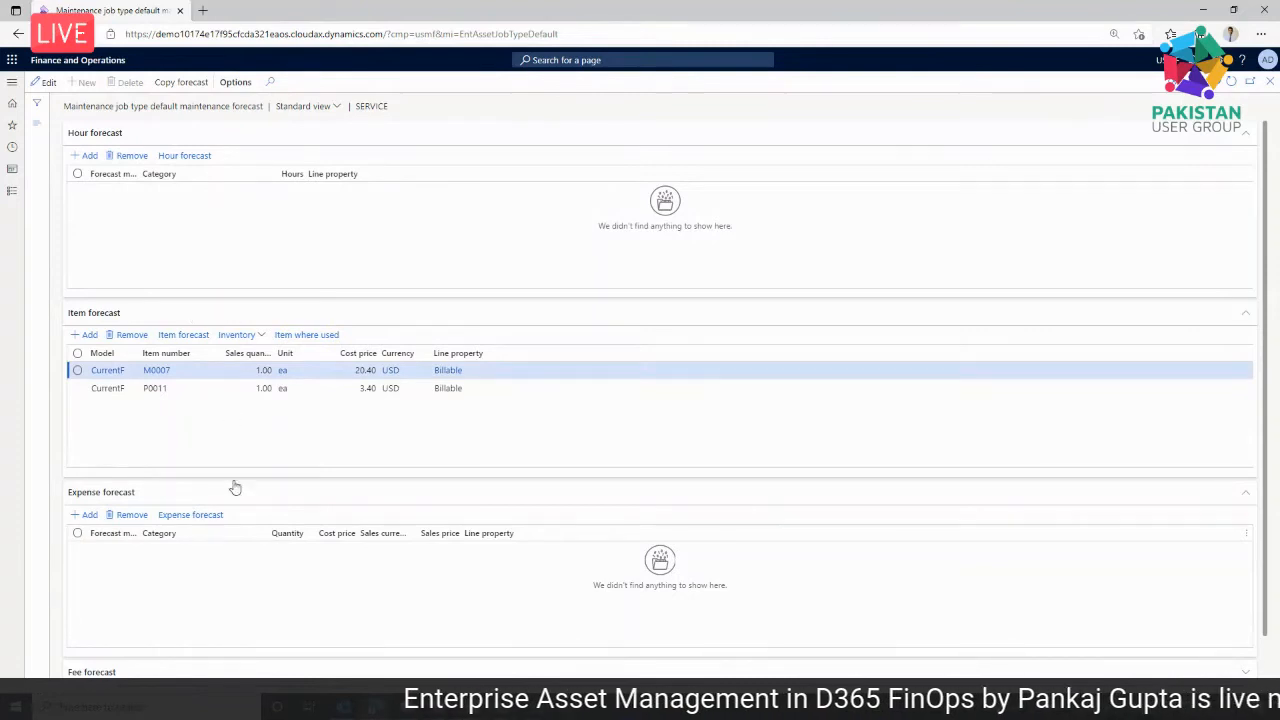
scroll(244, 478, down, 1)
scroll(247, 478, up, 1)
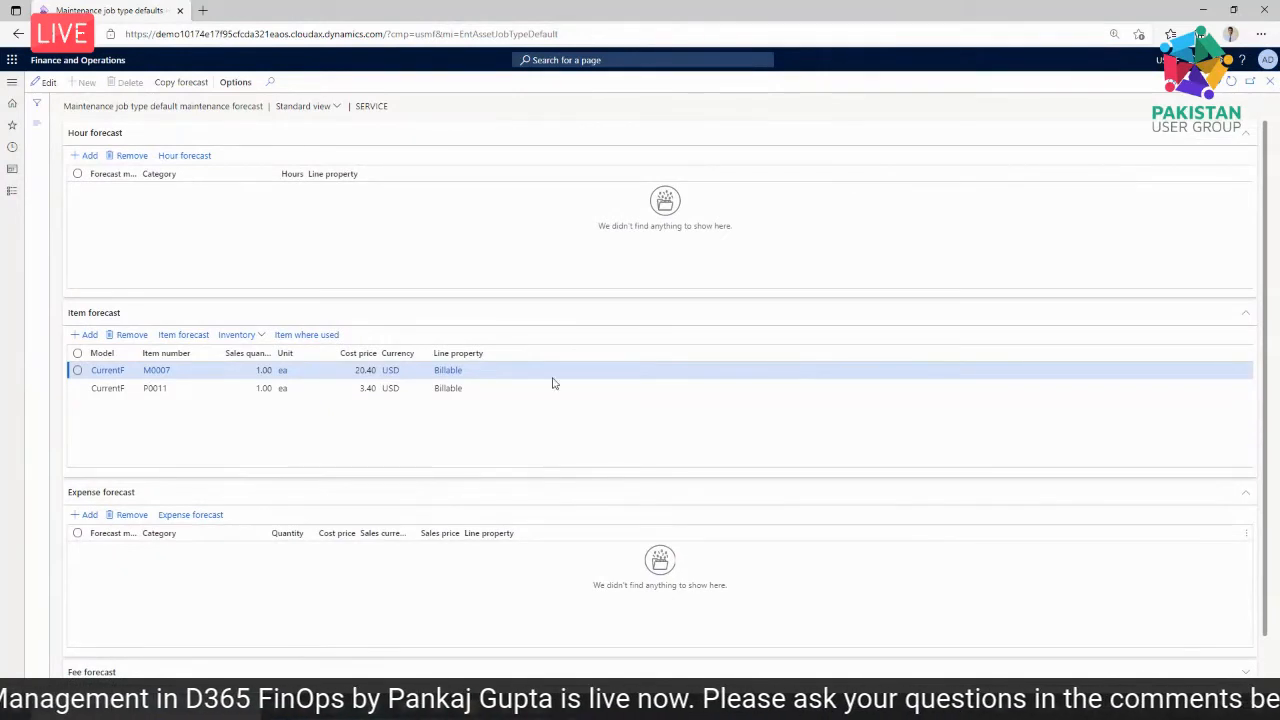
click(1270, 81)
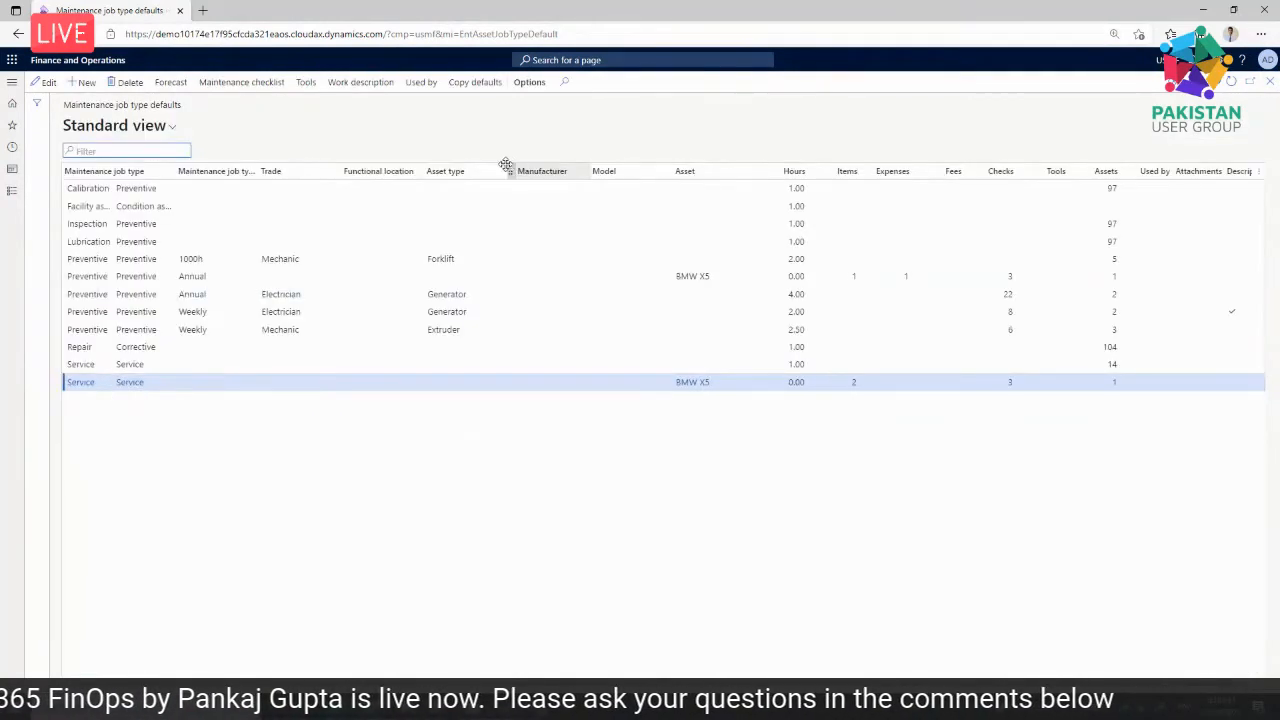
- Open the maintenance checklist of the BMW X5 Service default and go to its BMW Service template
click(242, 82)
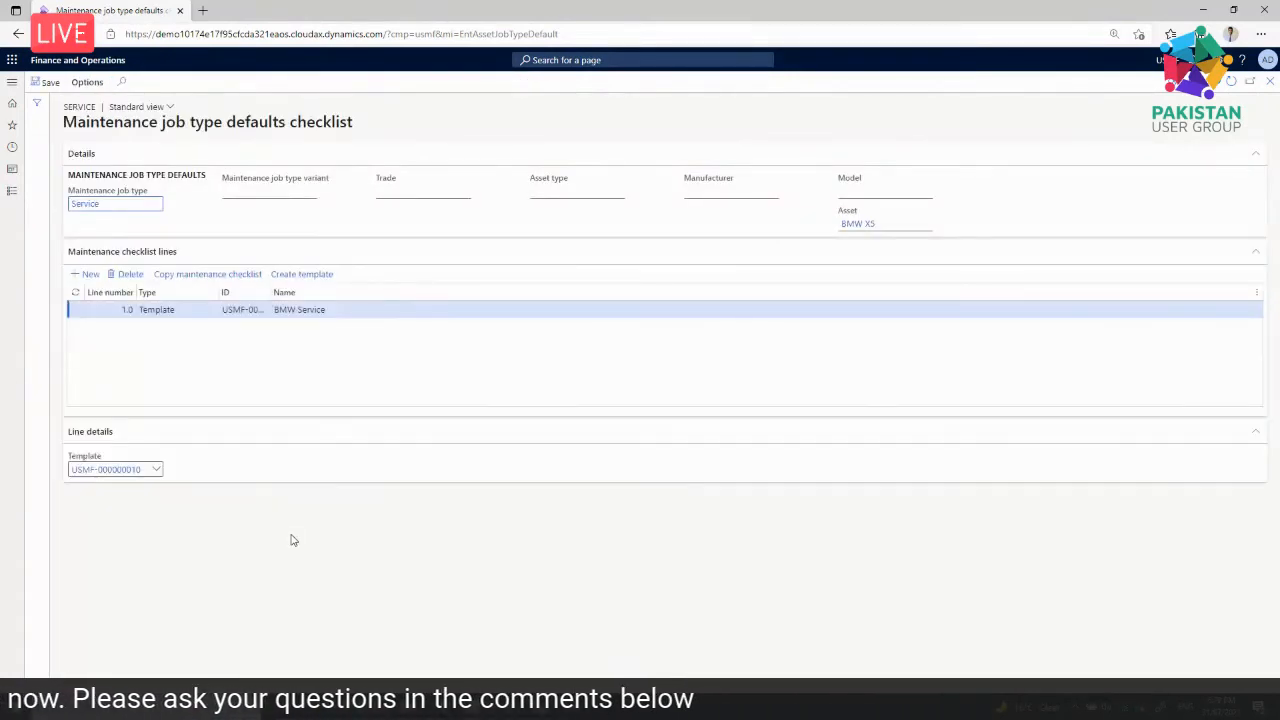
click(257, 430)
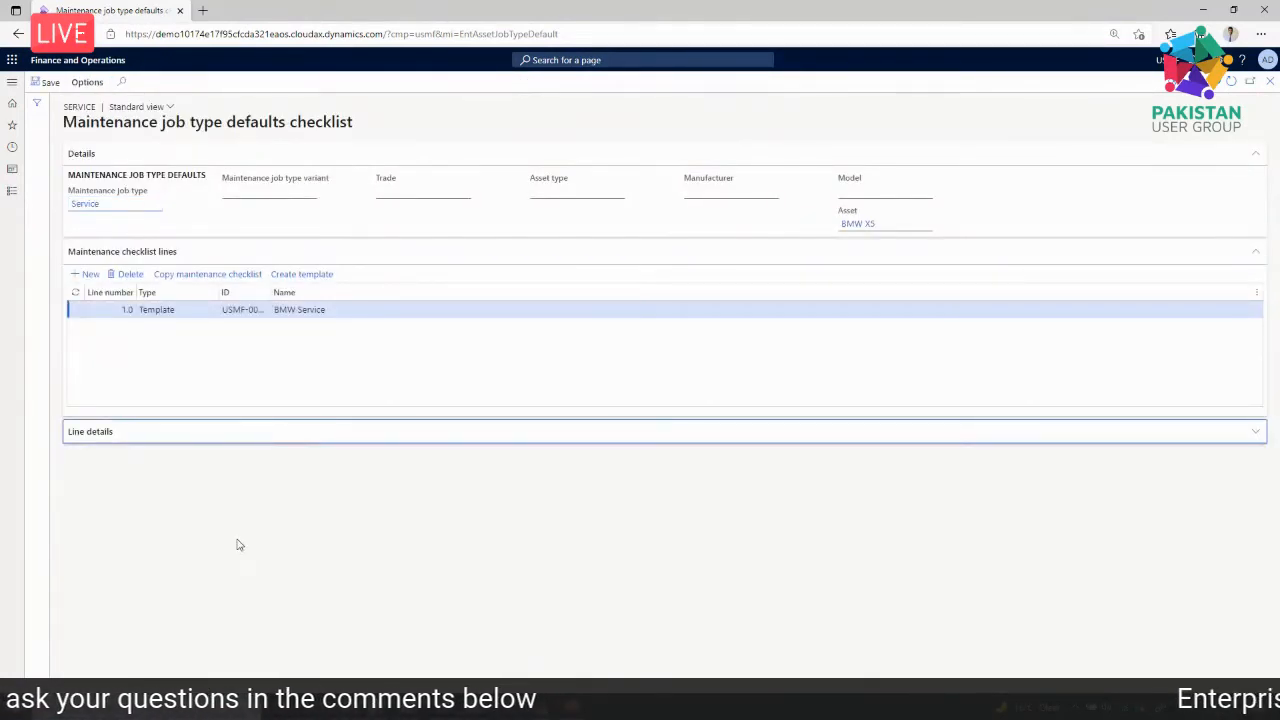
click(229, 441)
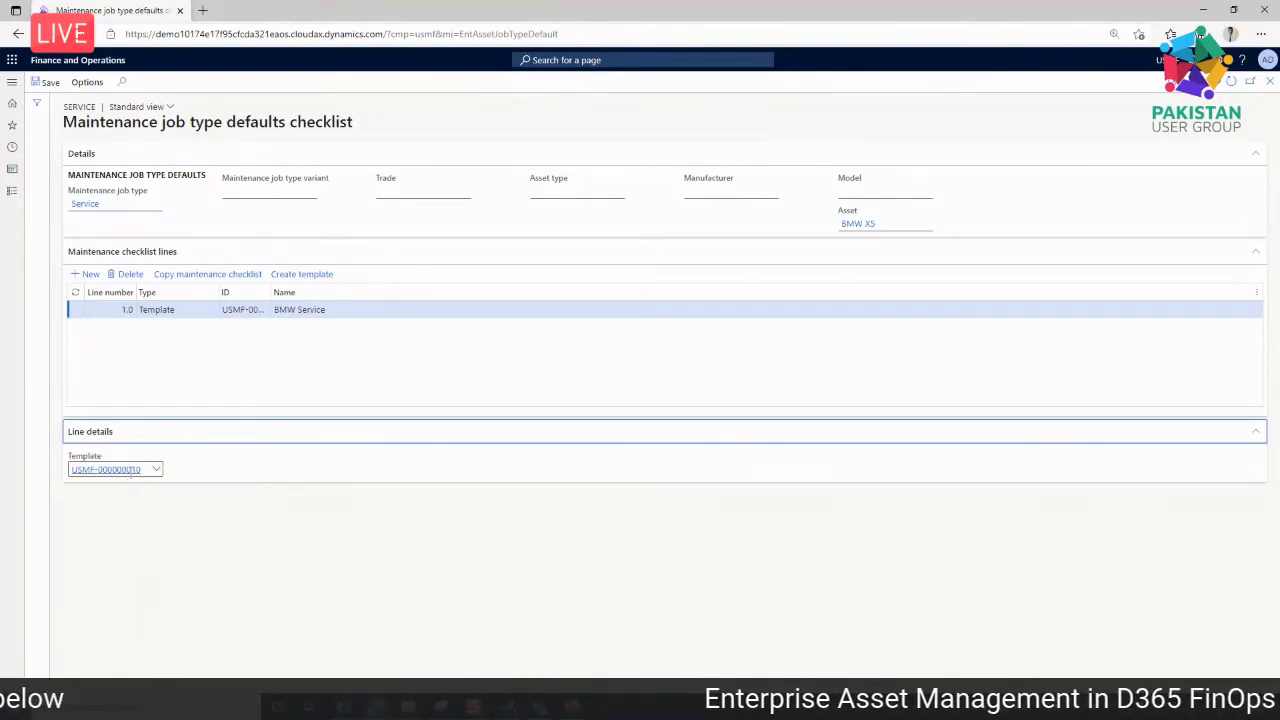
click(122, 470)
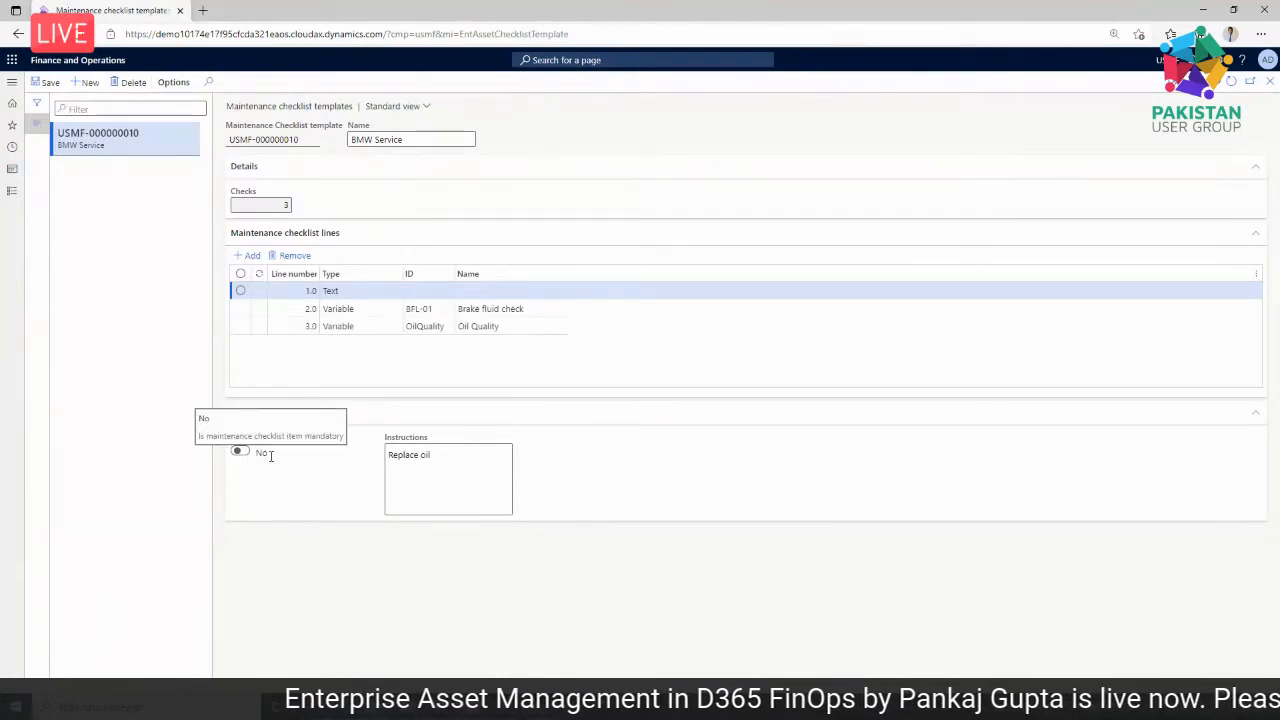
- Examine the details of the brake fluid, oil quality and text lines in the BMW Service checklist template, then close it
click(591, 317)
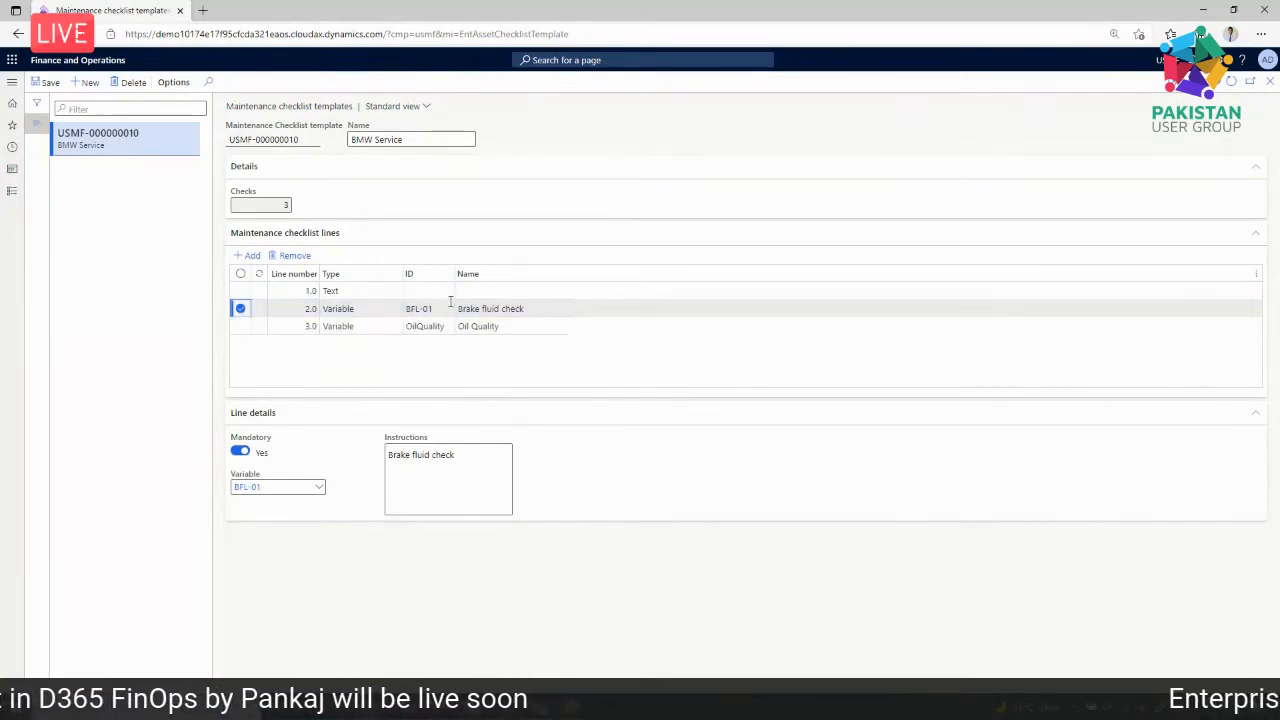
click(497, 326)
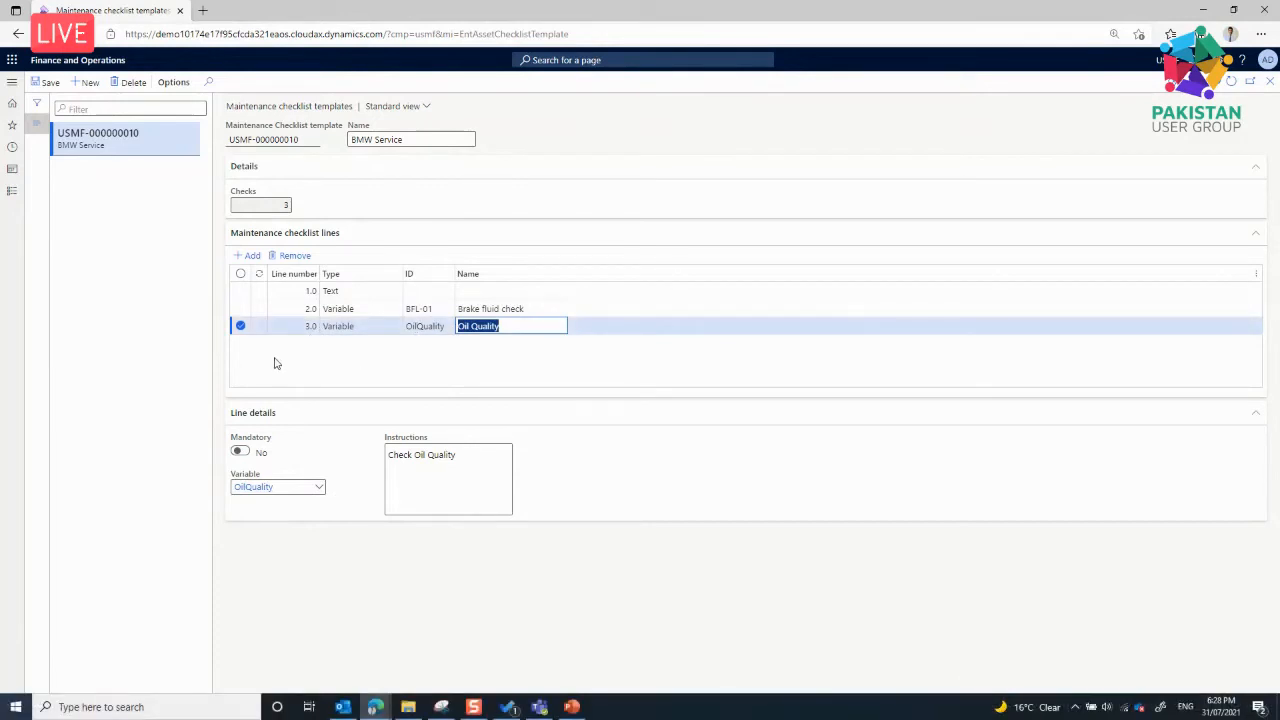
click(340, 309)
key(Up)
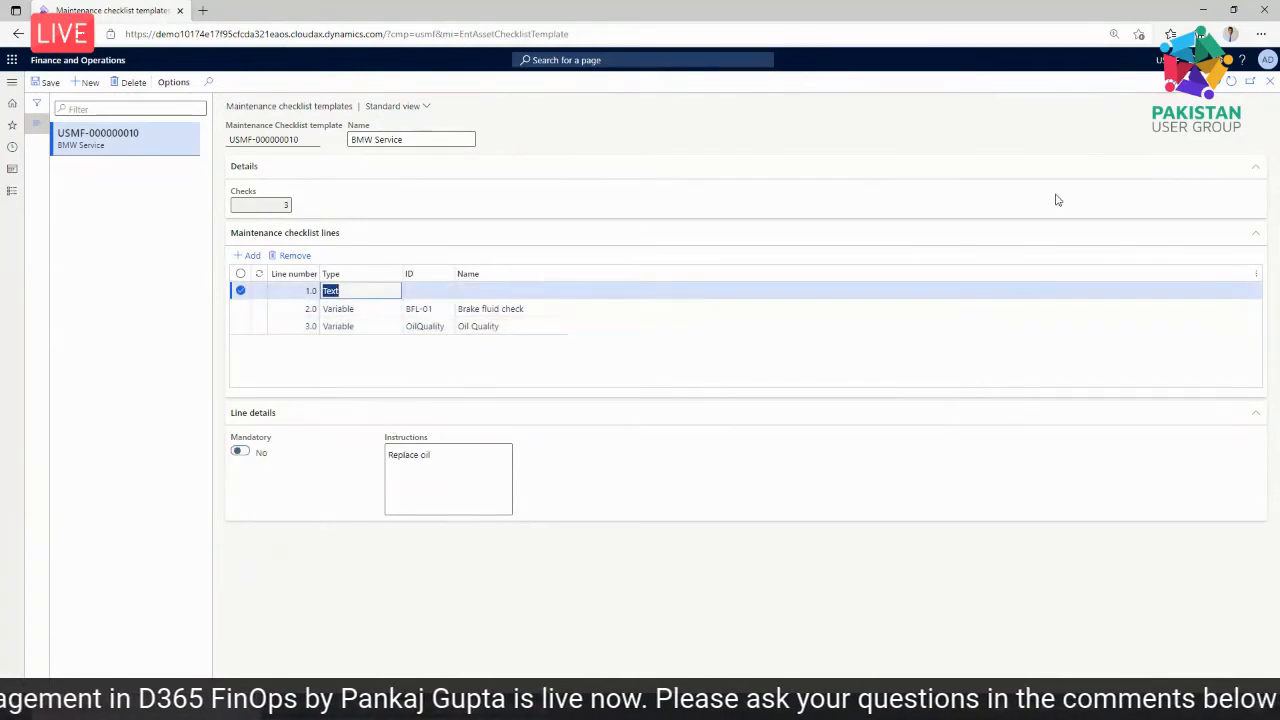
click(1271, 84)
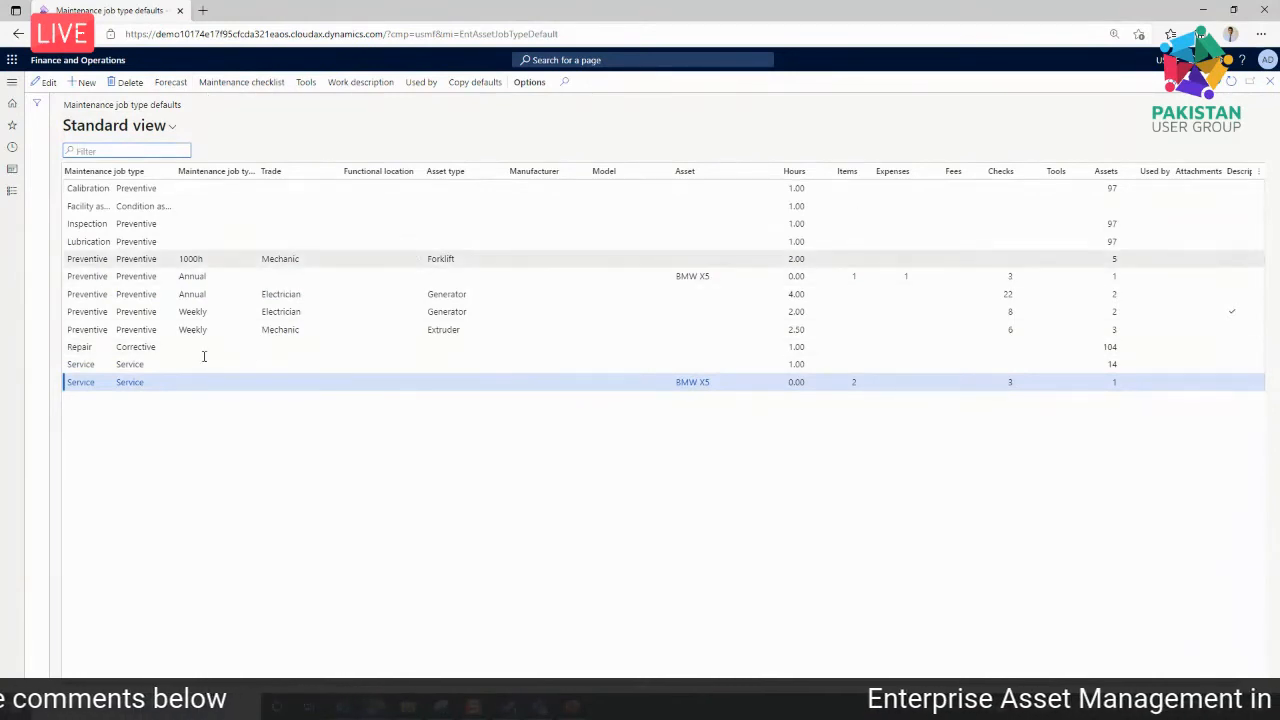
- Open the list of all work orders in Asset management
click(12, 192)
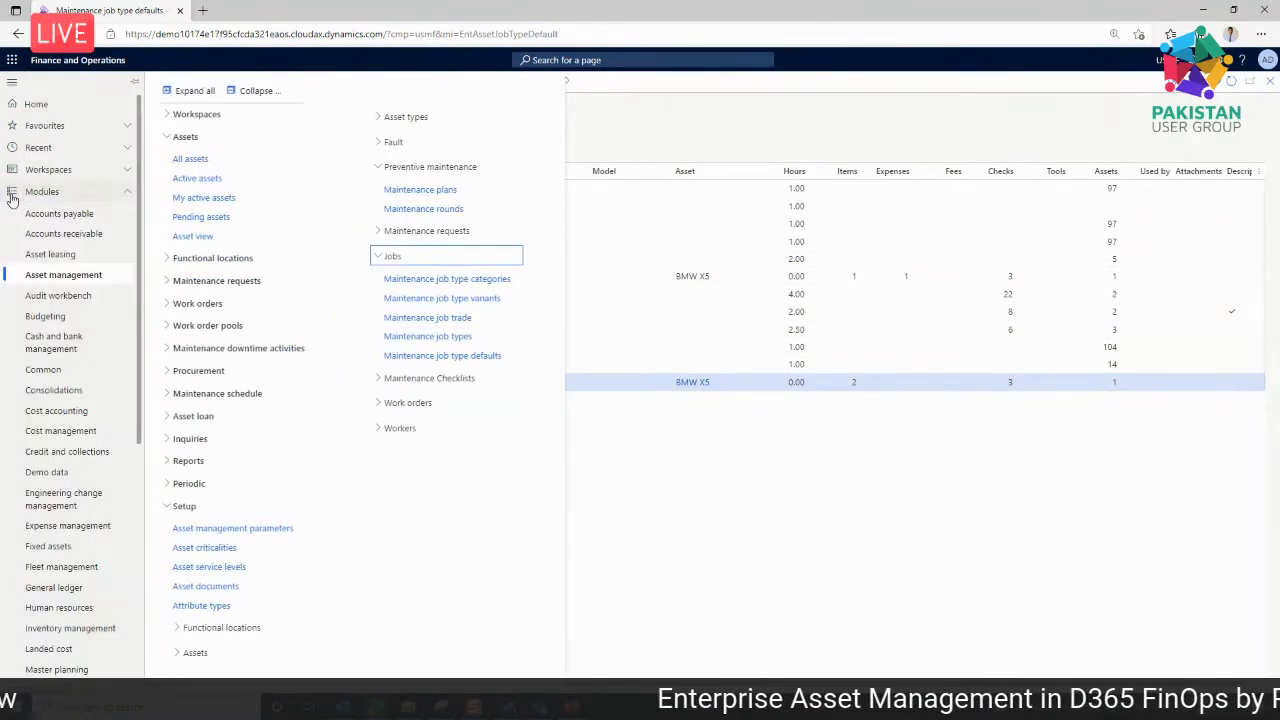
click(166, 506)
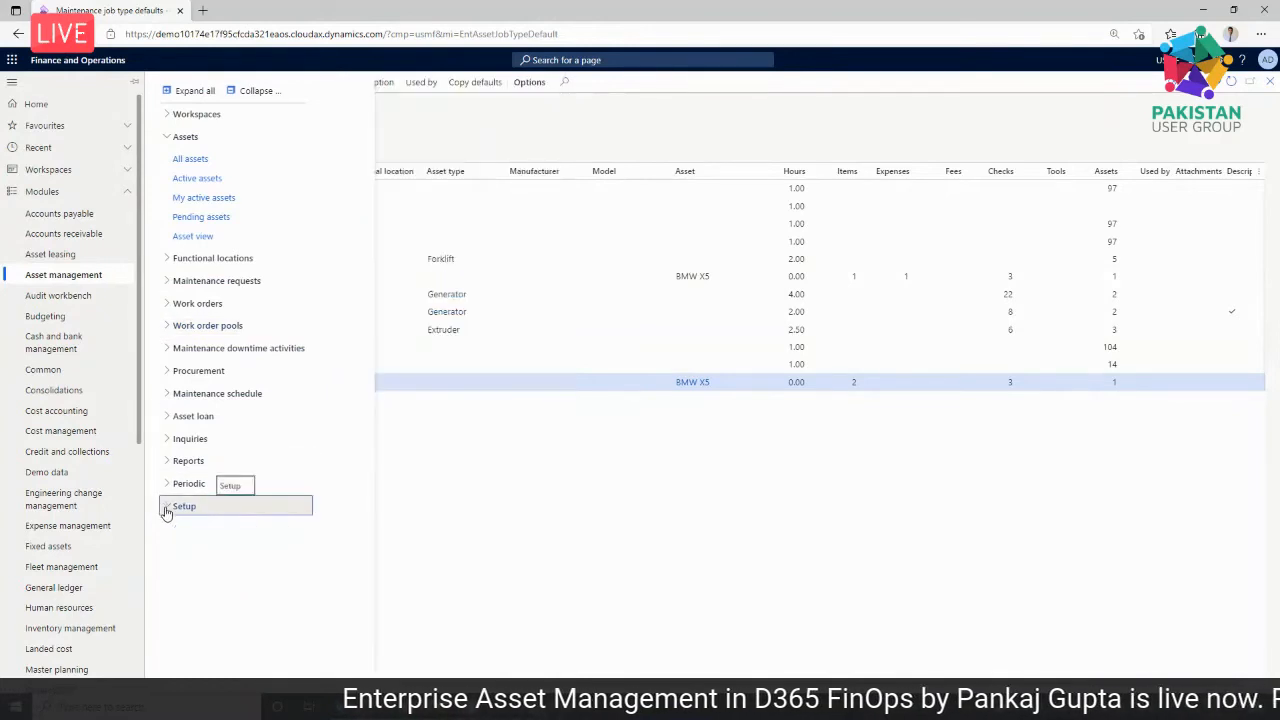
click(171, 305)
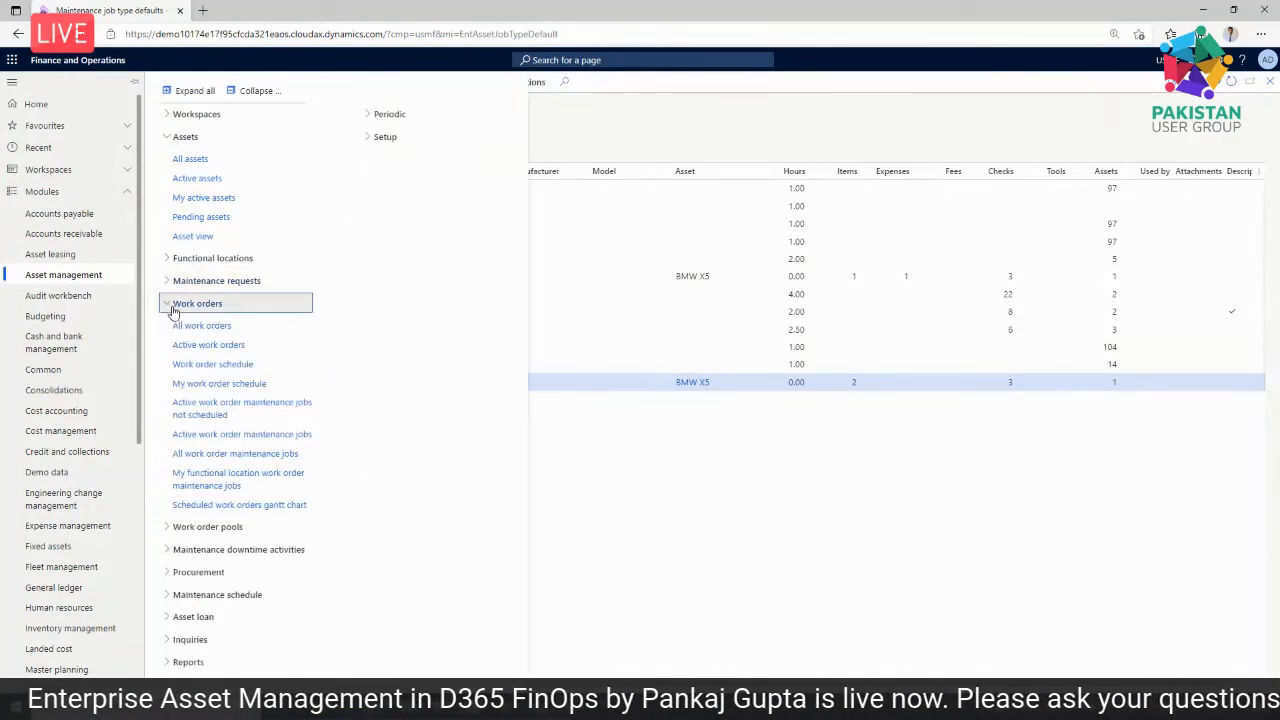
click(186, 330)
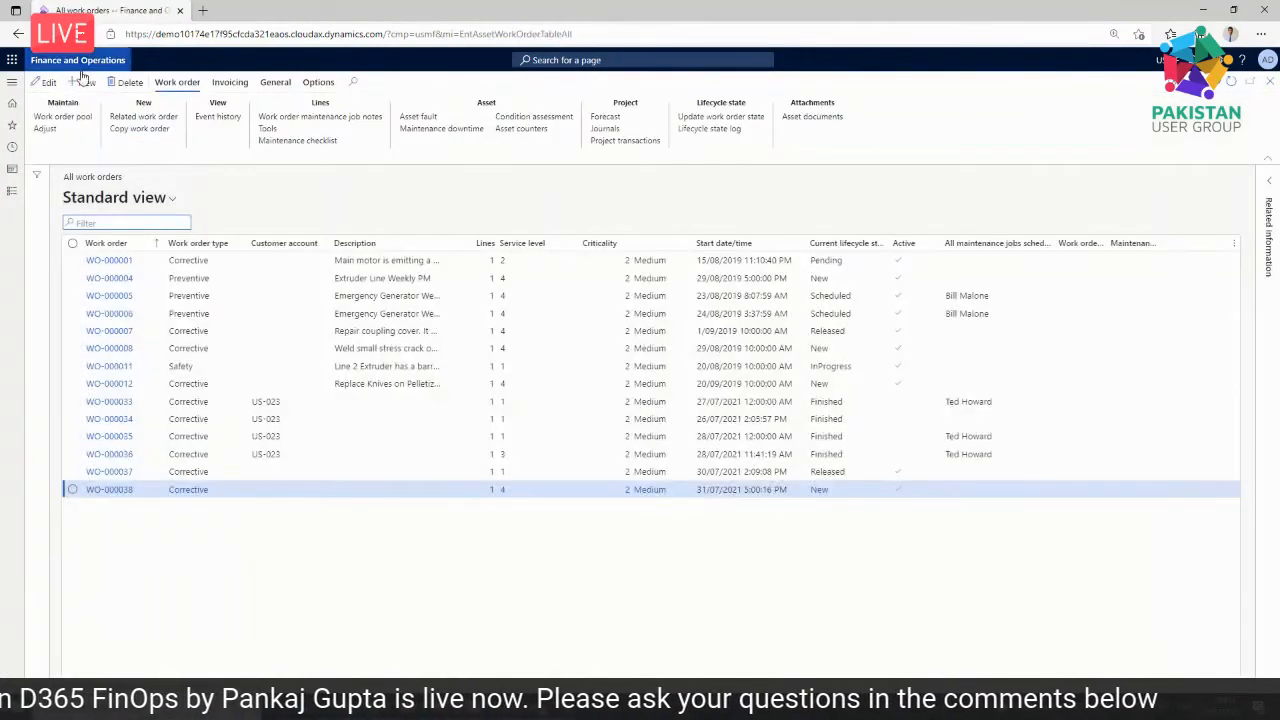
- Start a new work order of type Corrective and describe it as a car service for the named customer
click(86, 82)
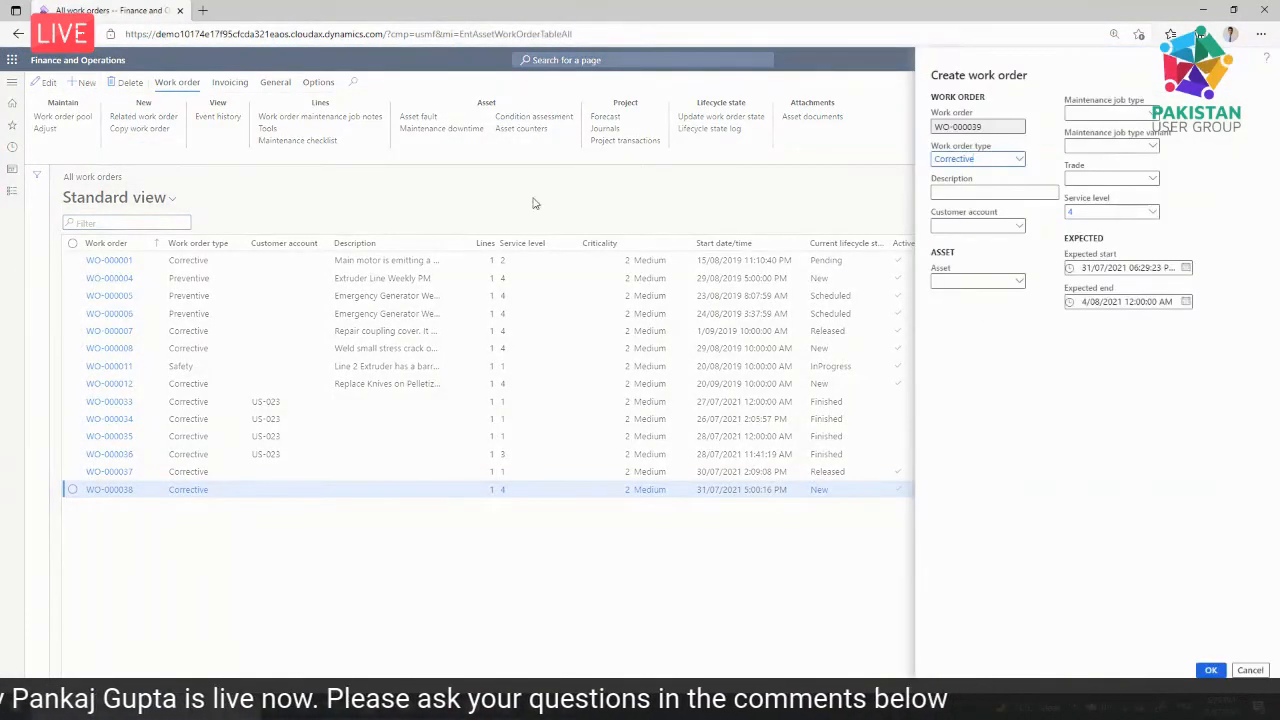
click(1020, 160)
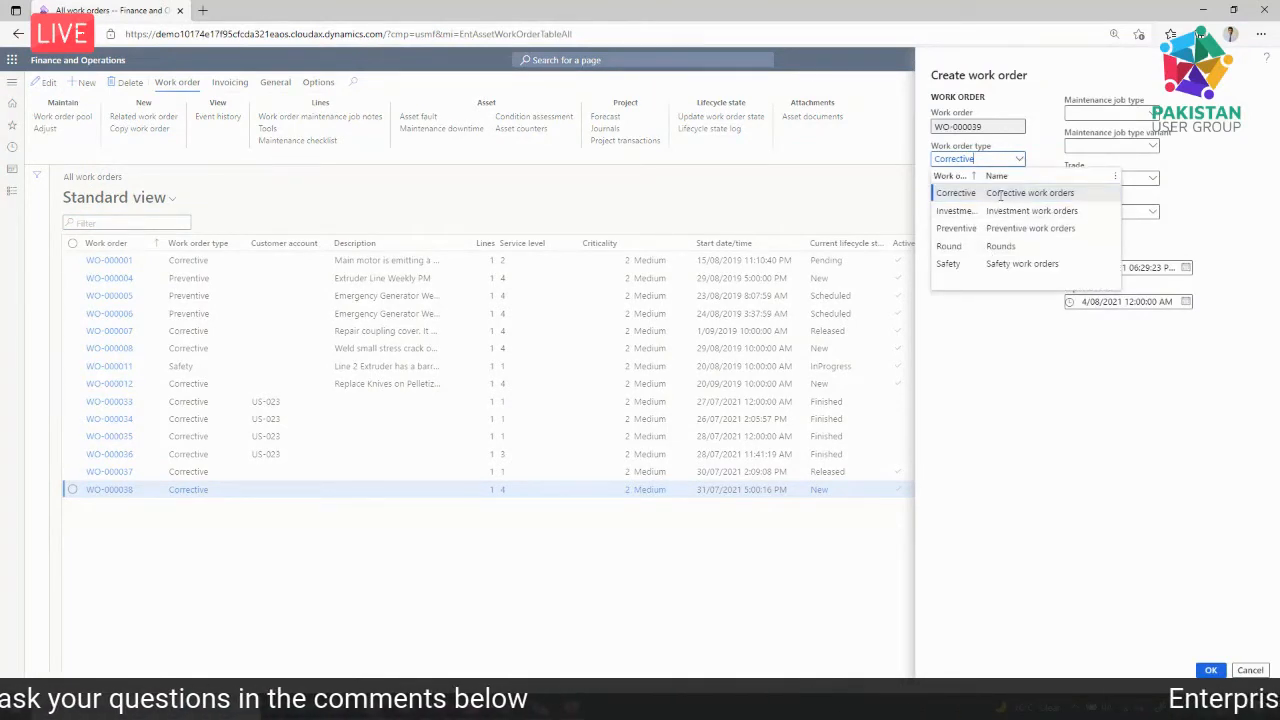
click(1000, 193)
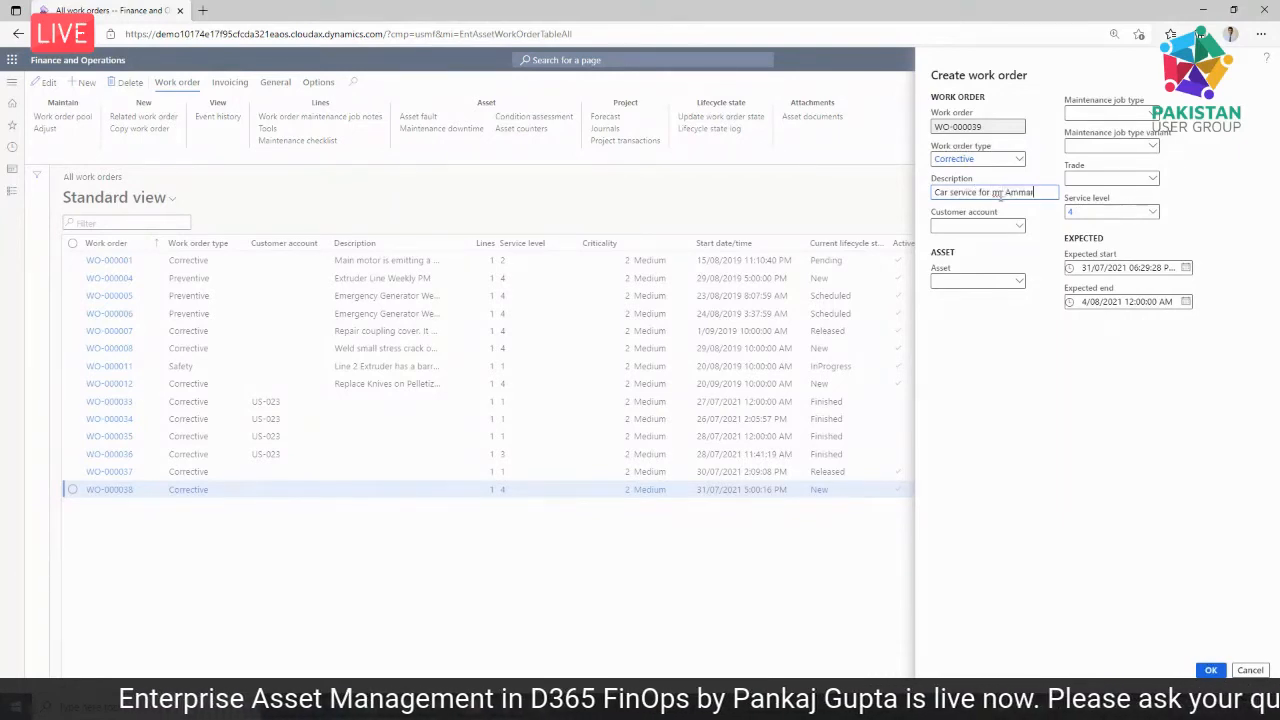
key(Tab)
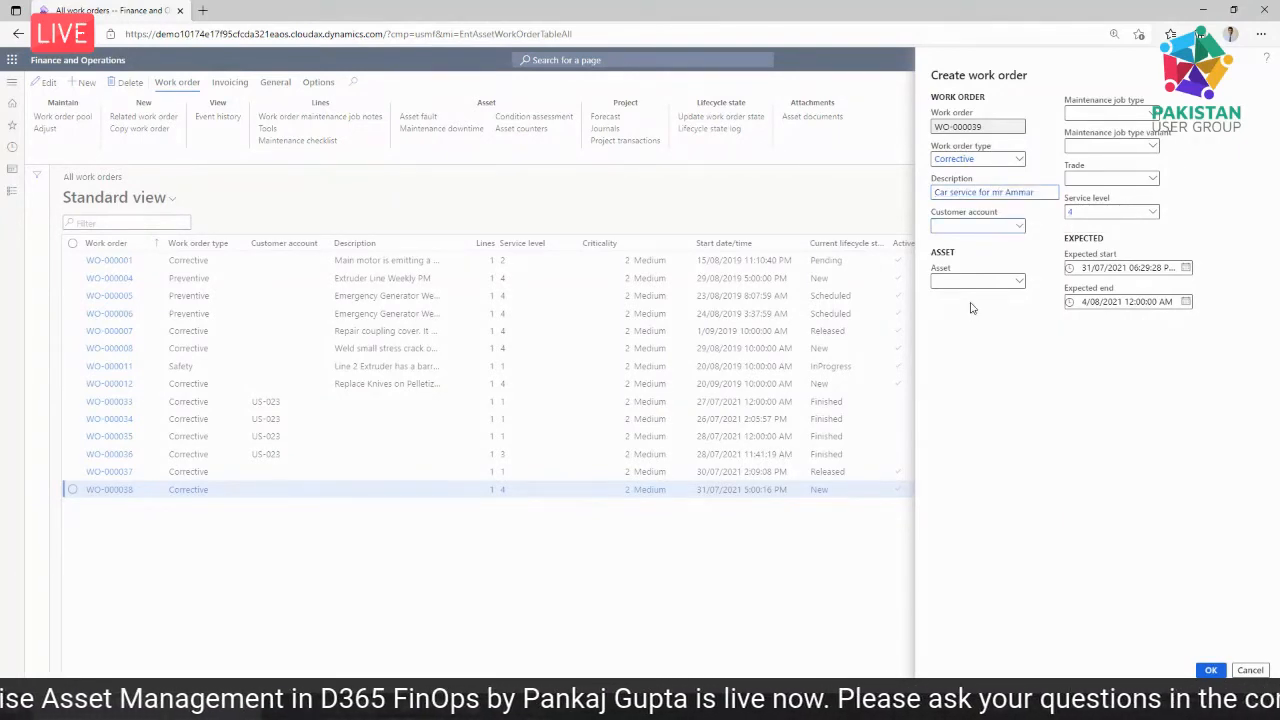
- Assign the BMW X5 asset to the new work order and set its maintenance job type to Service
click(1016, 284)
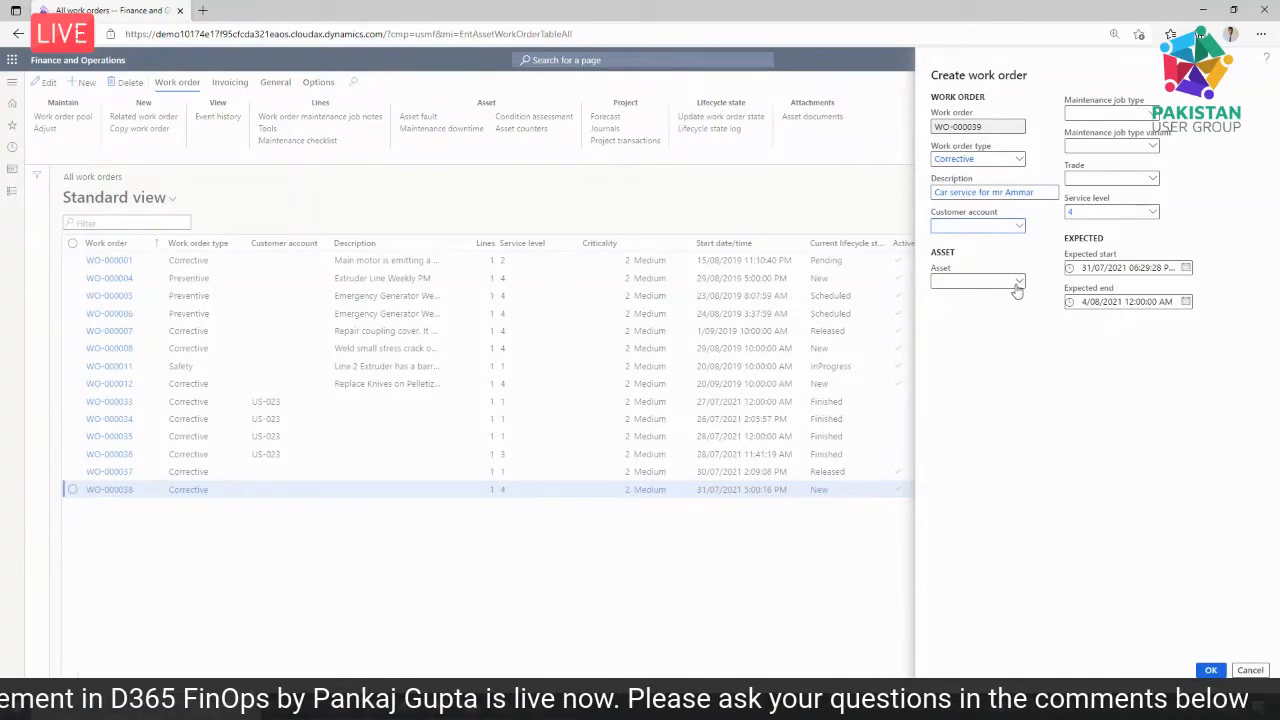
click(1017, 283)
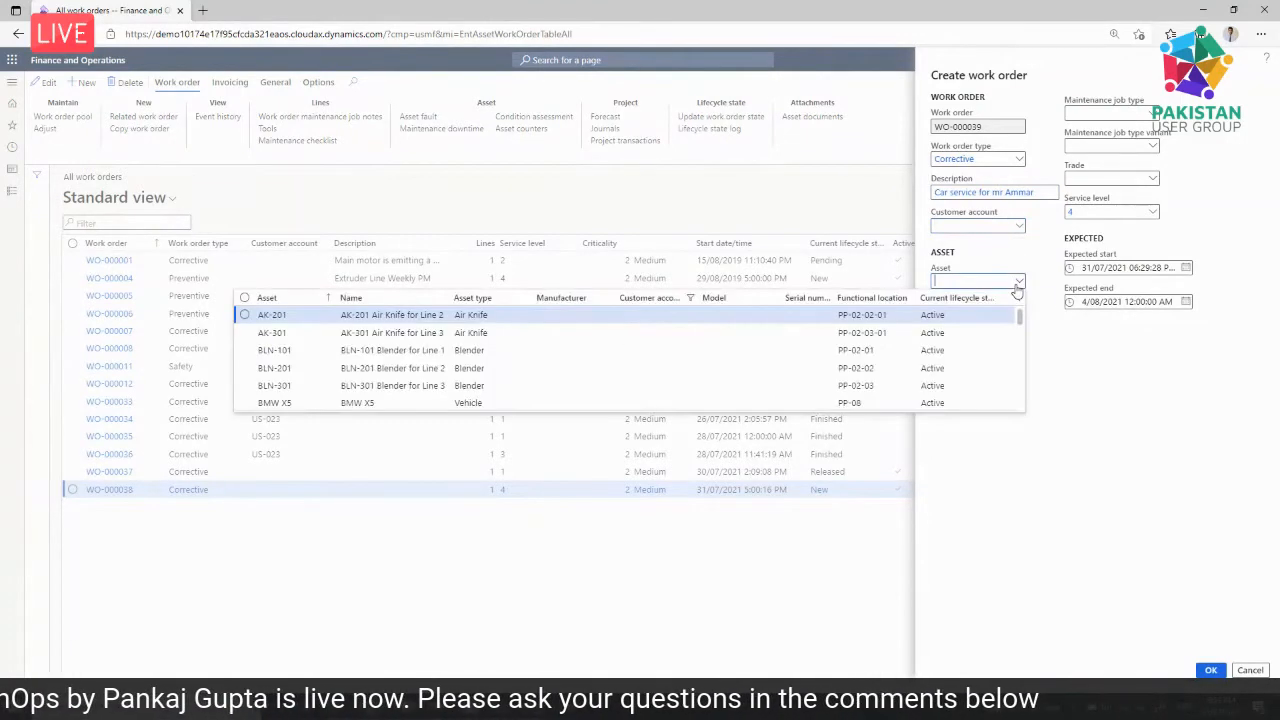
click(342, 402)
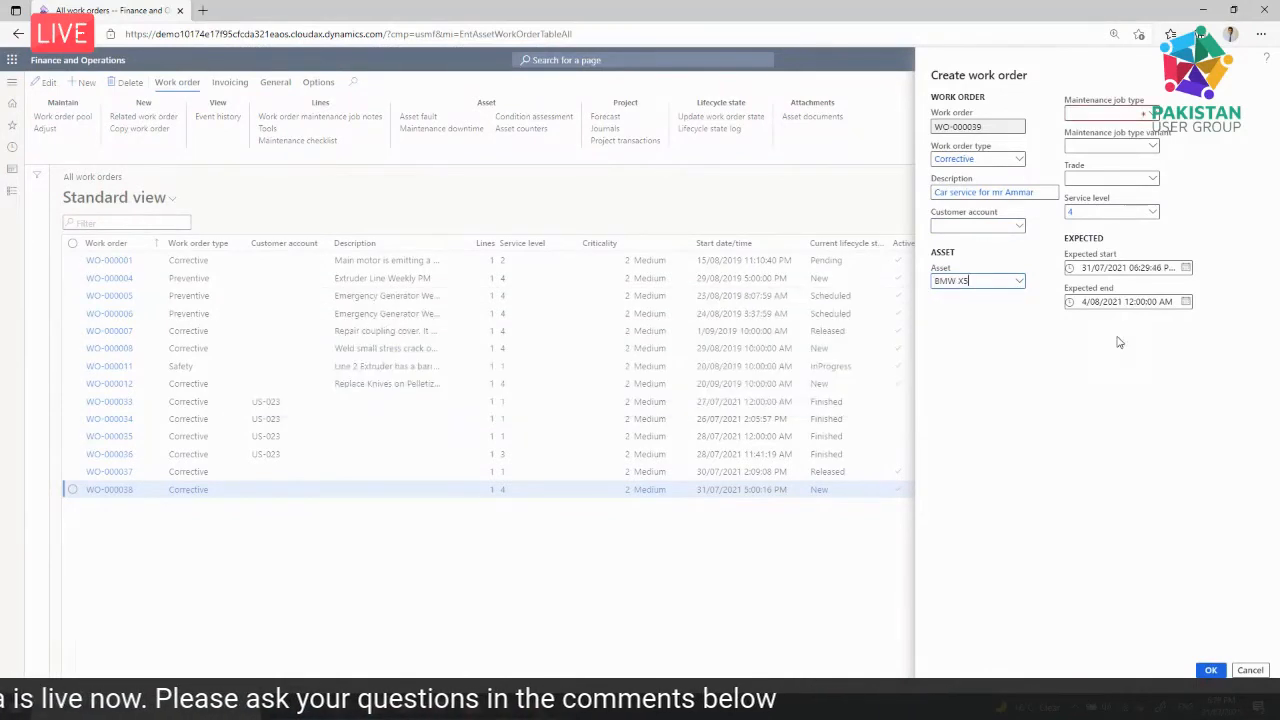
click(1154, 117)
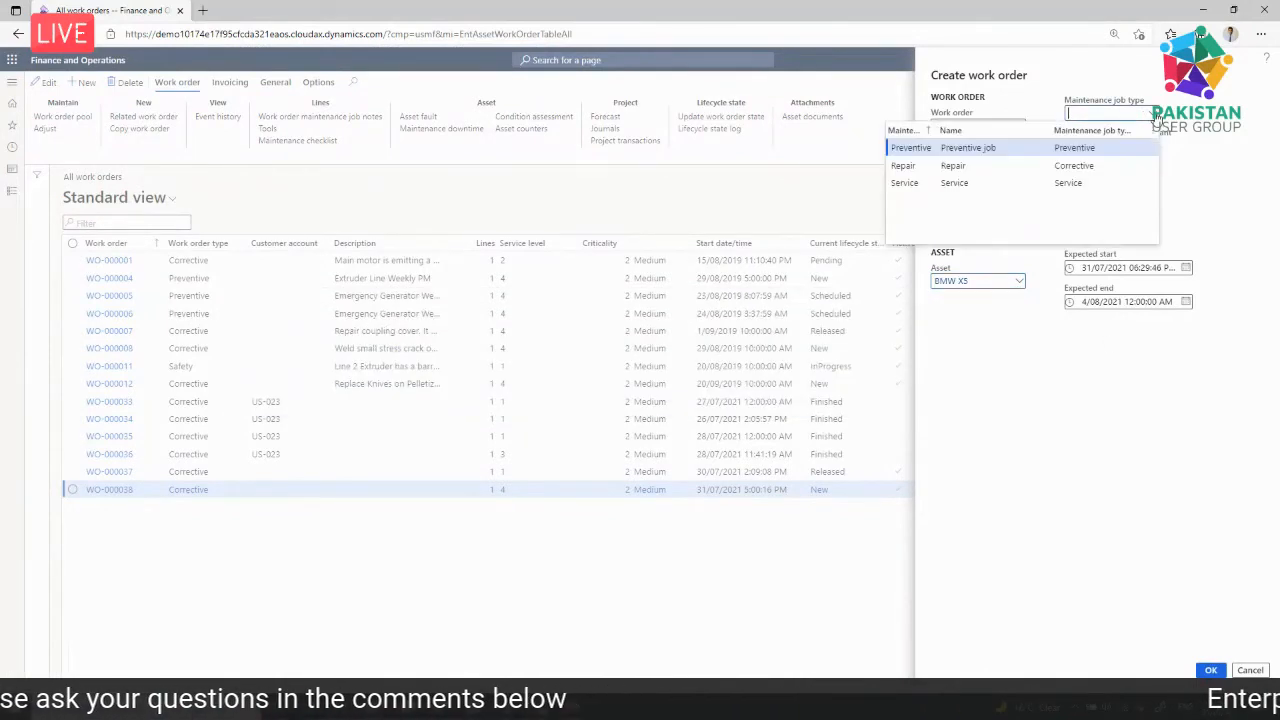
click(945, 183)
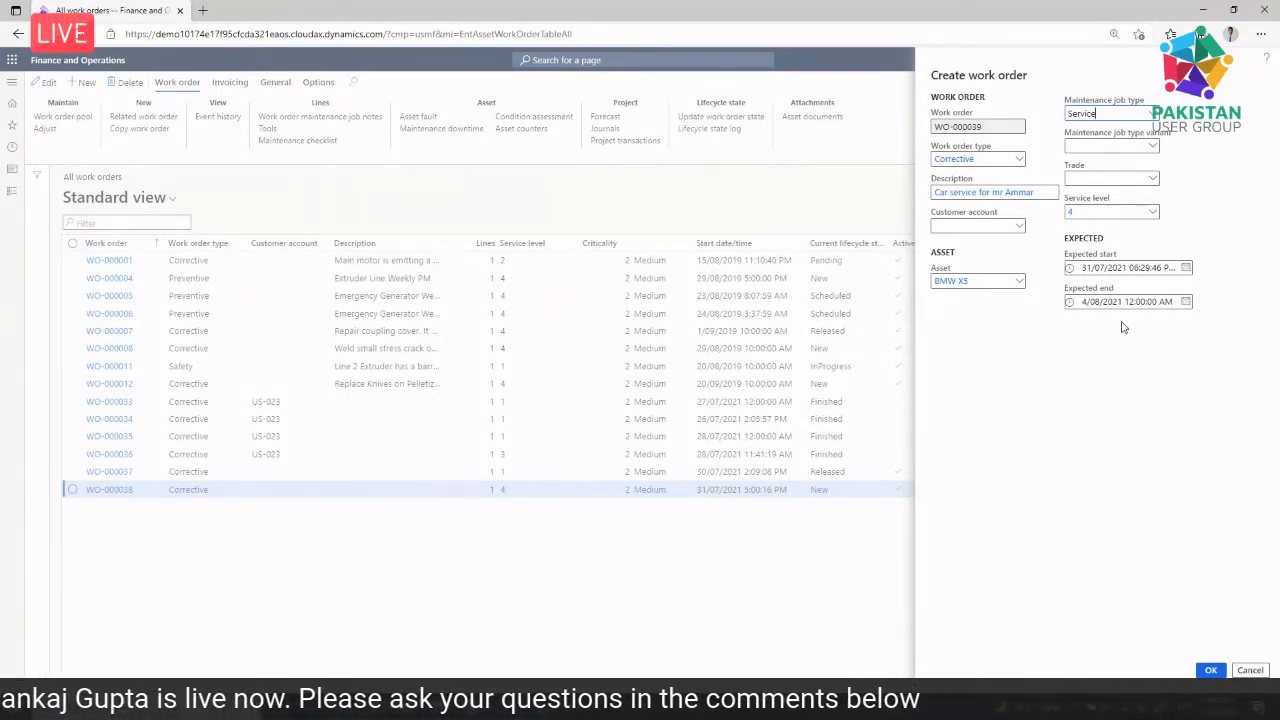
- Set the service level to 4 (Medium) and create the work order
drag(1095, 199, 1067, 207)
click(1155, 212)
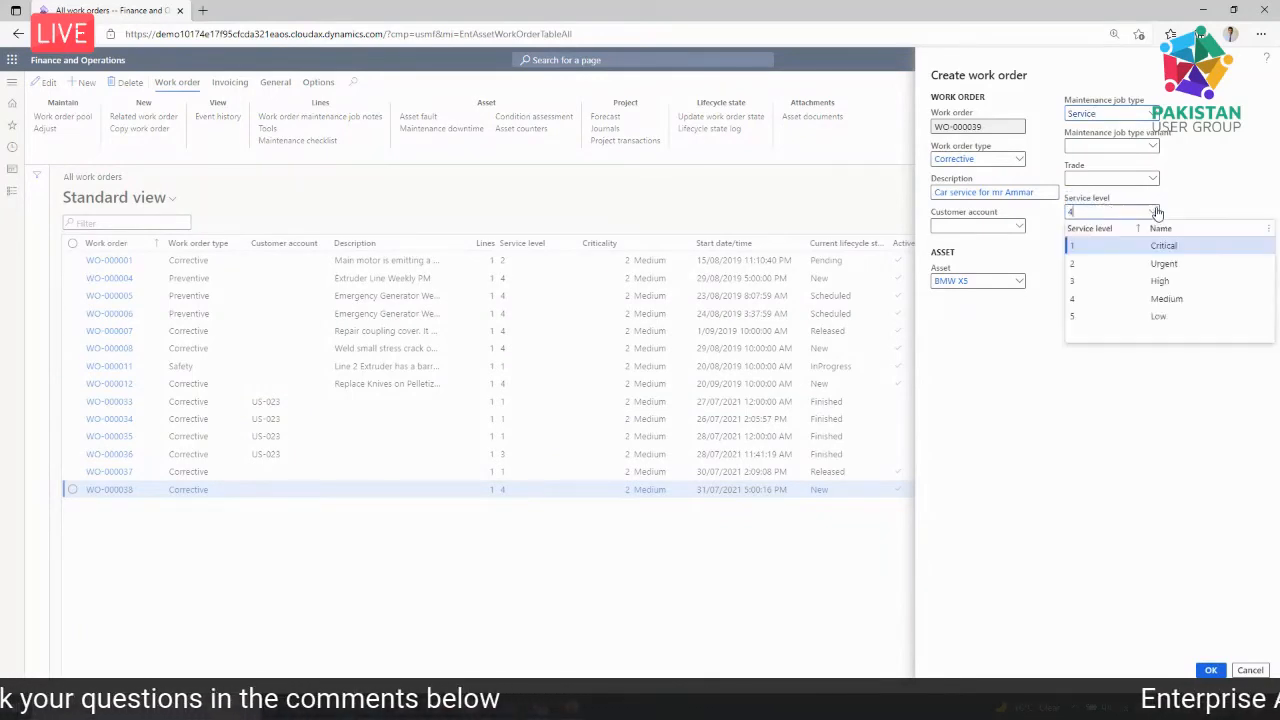
click(1177, 297)
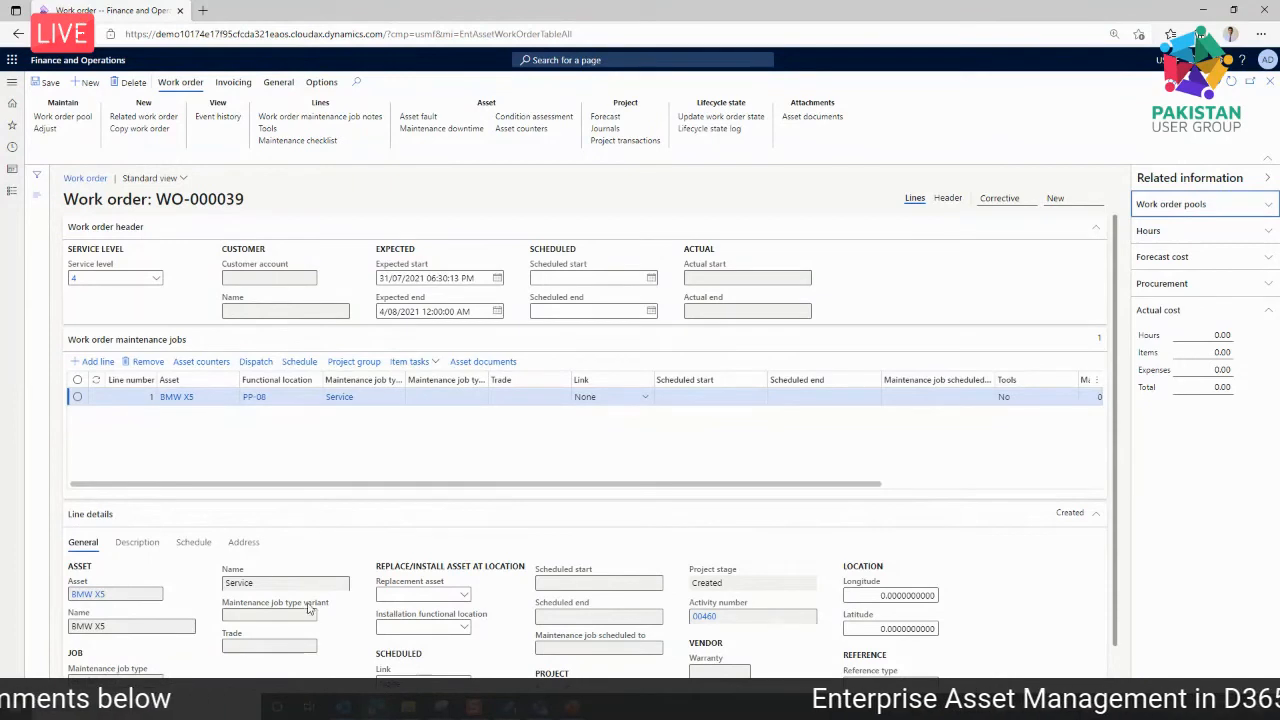
- Review the new work order's line details, its maintenance forecast and its maintenance checklist, closing the forecast and checklist pages
scroll(308, 608, down, 1)
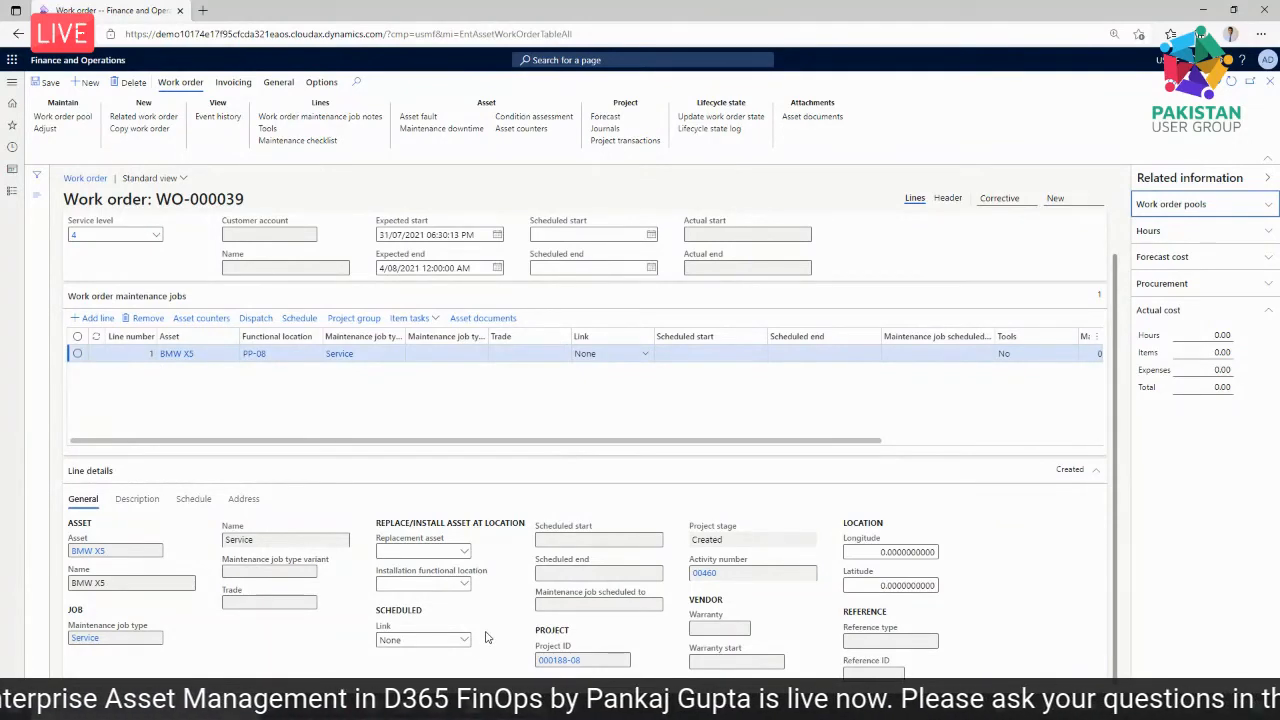
scroll(487, 637, up, 1)
scroll(487, 637, down, 1)
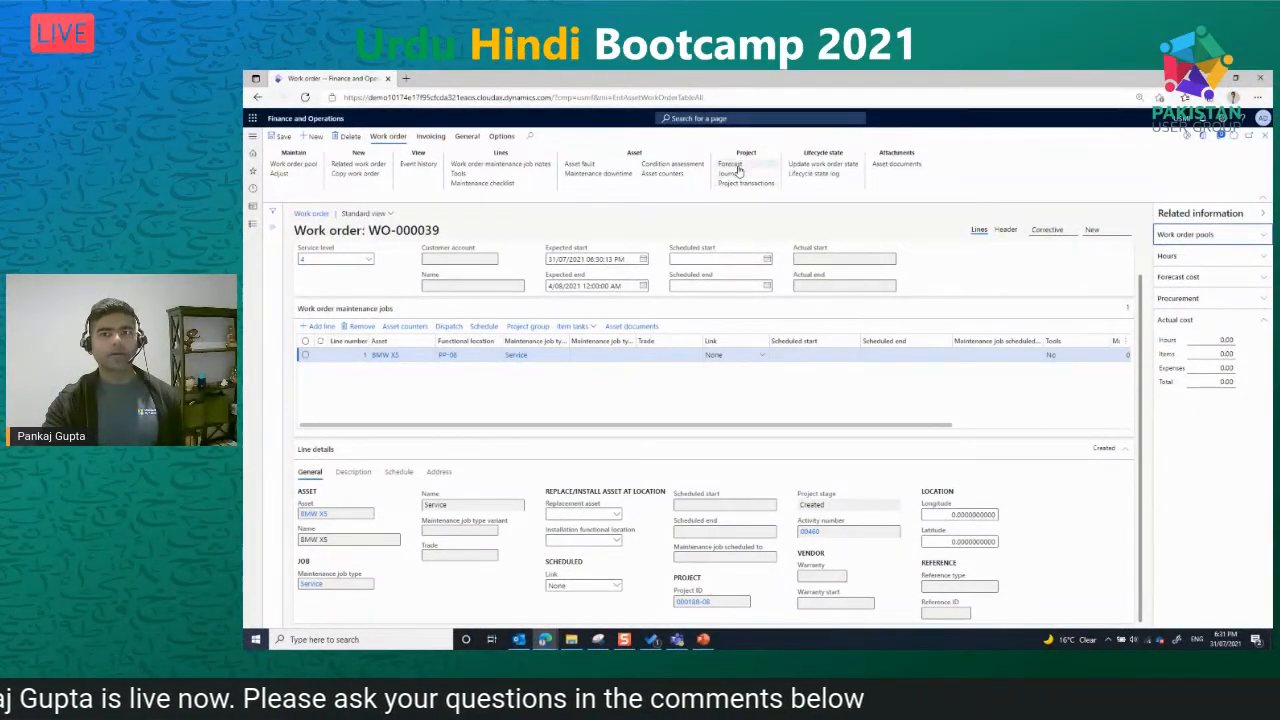
click(440, 328)
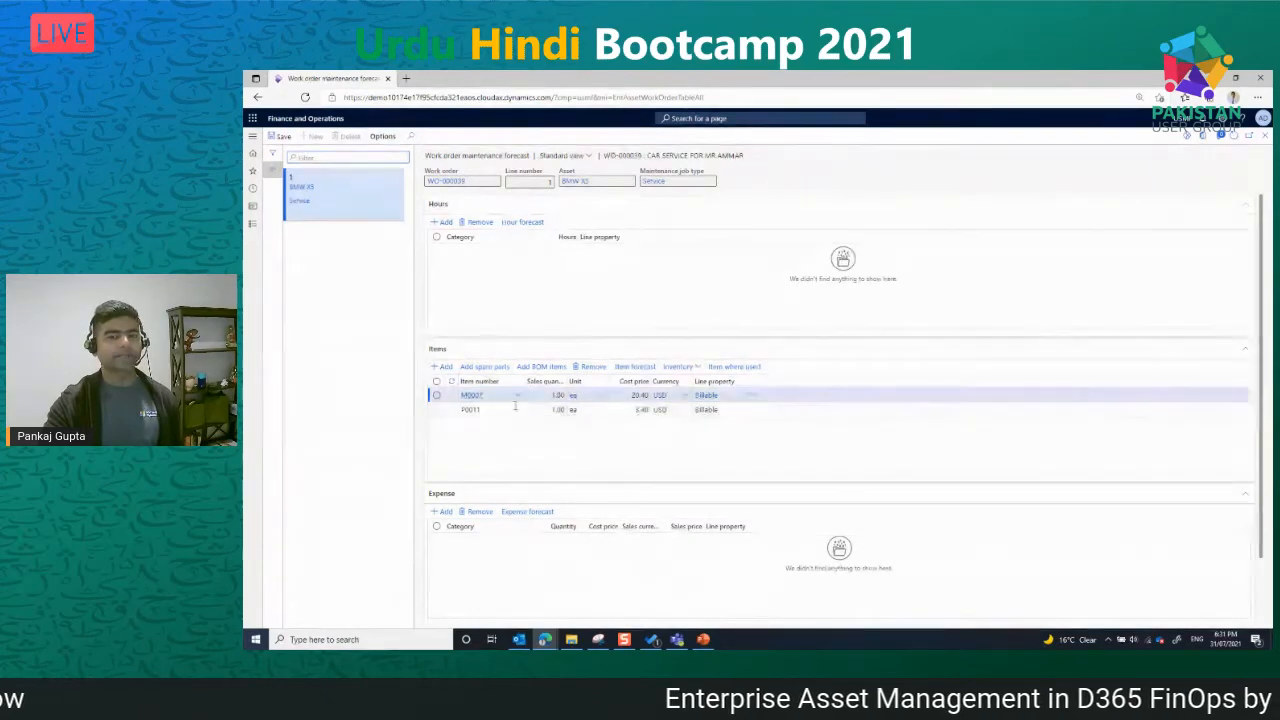
click(1264, 136)
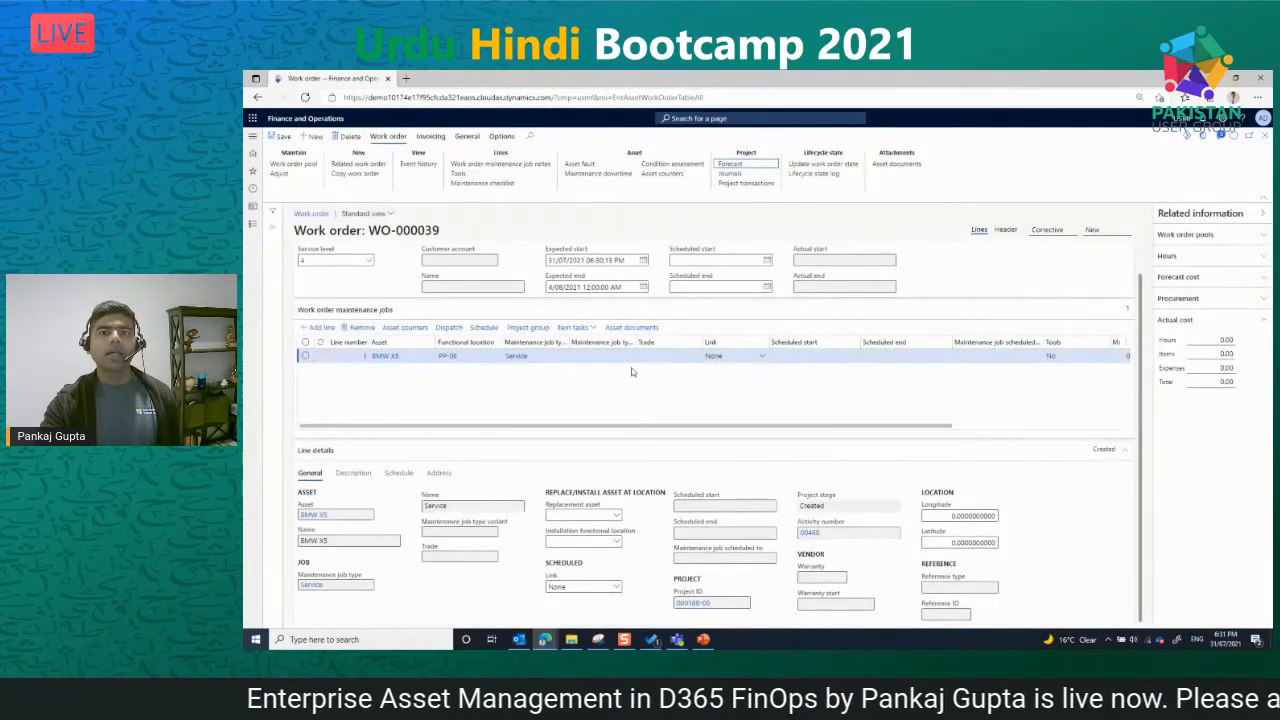
click(511, 187)
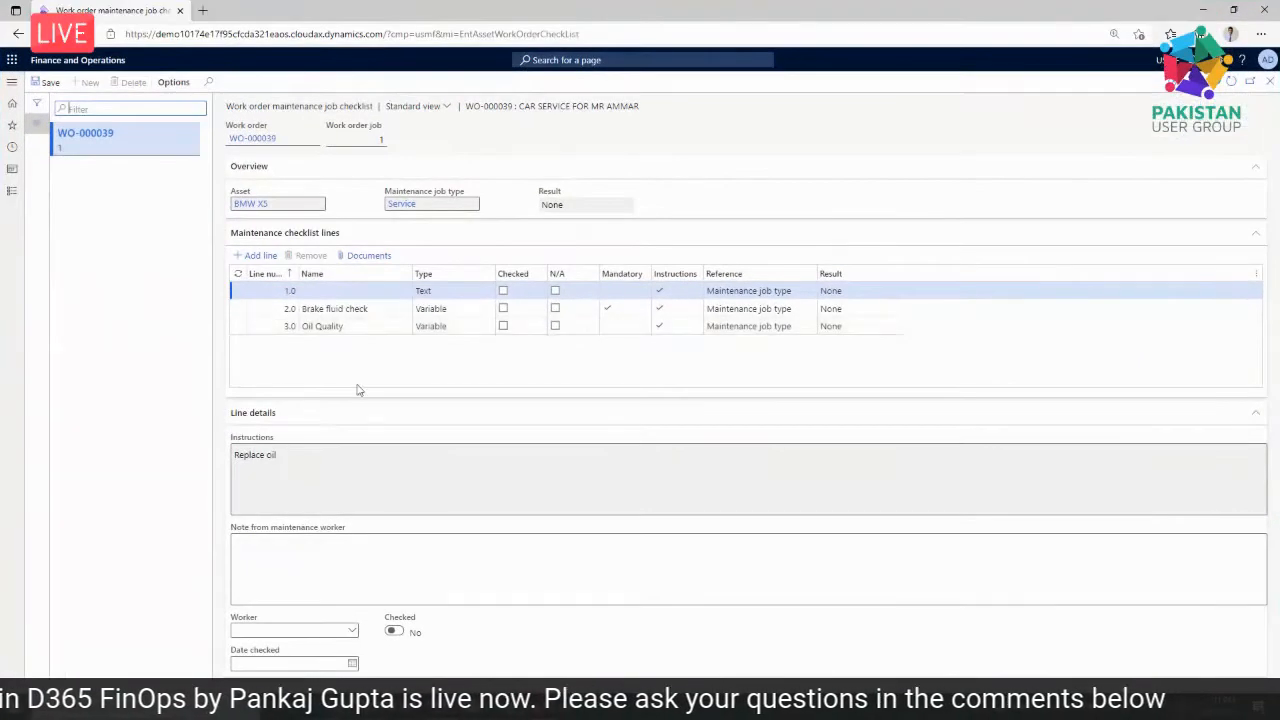
click(1269, 81)
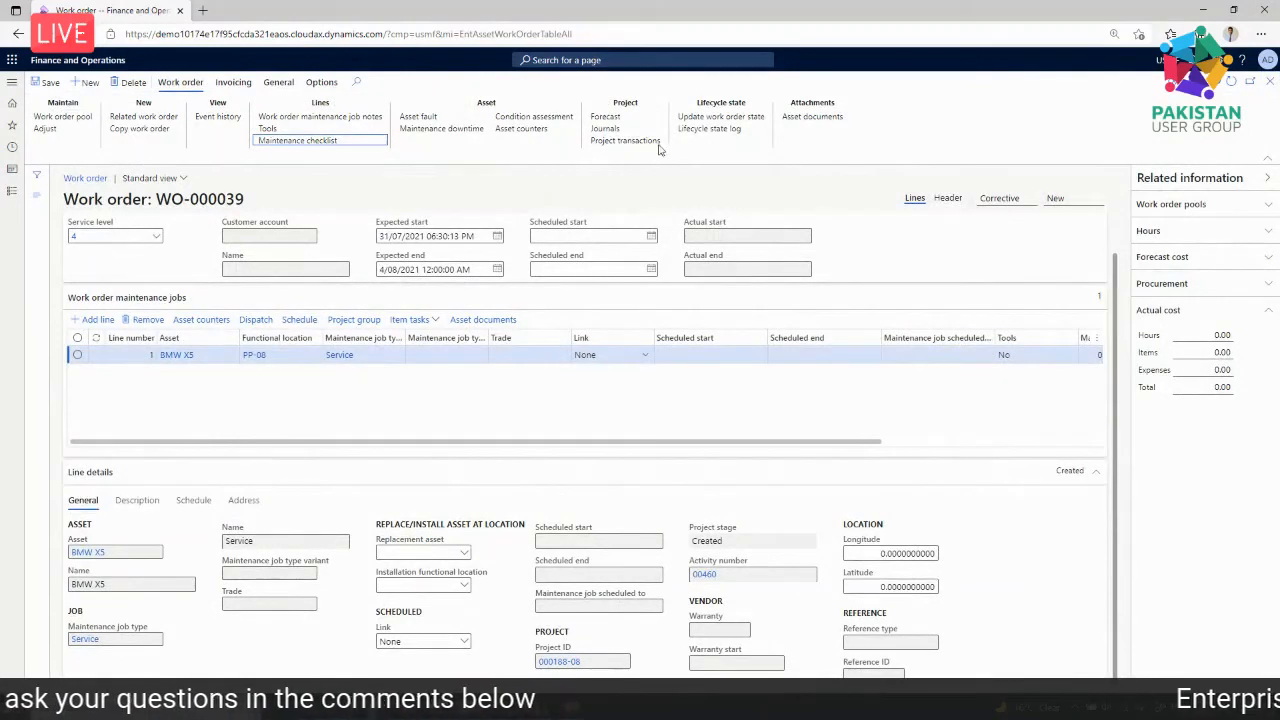
- Update the work order's lifecycle state to Released
click(713, 120)
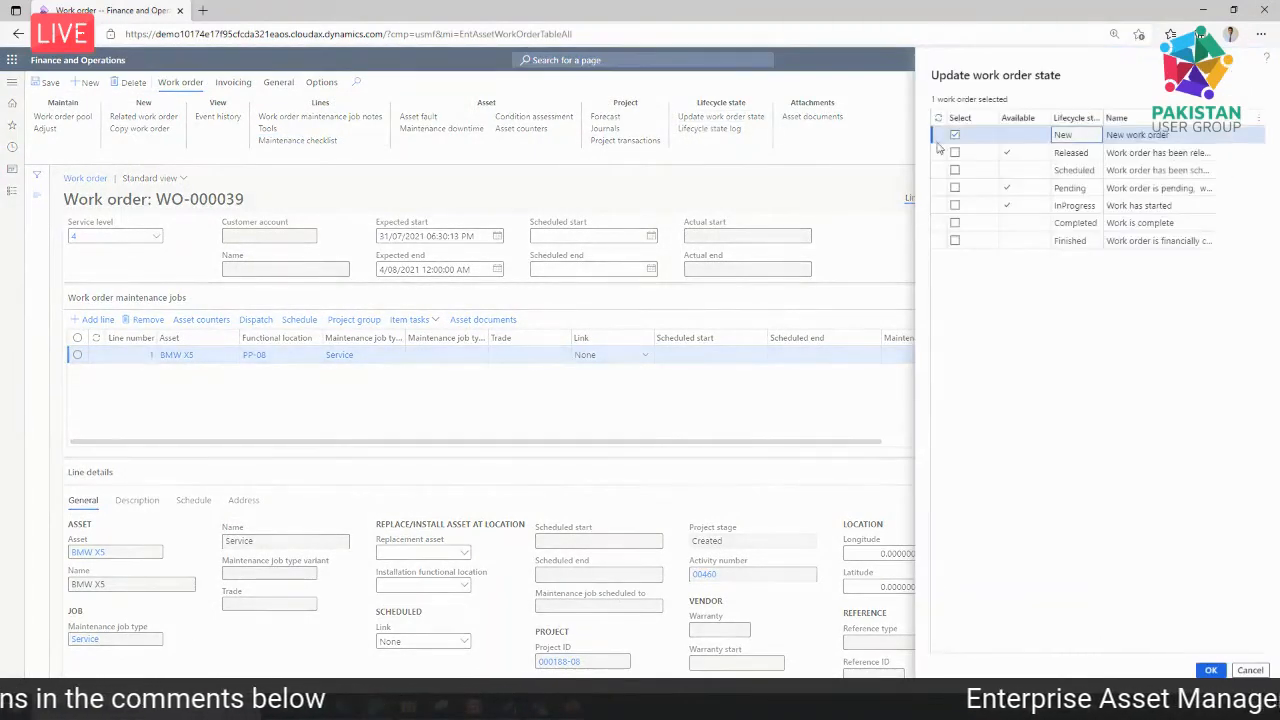
click(968, 155)
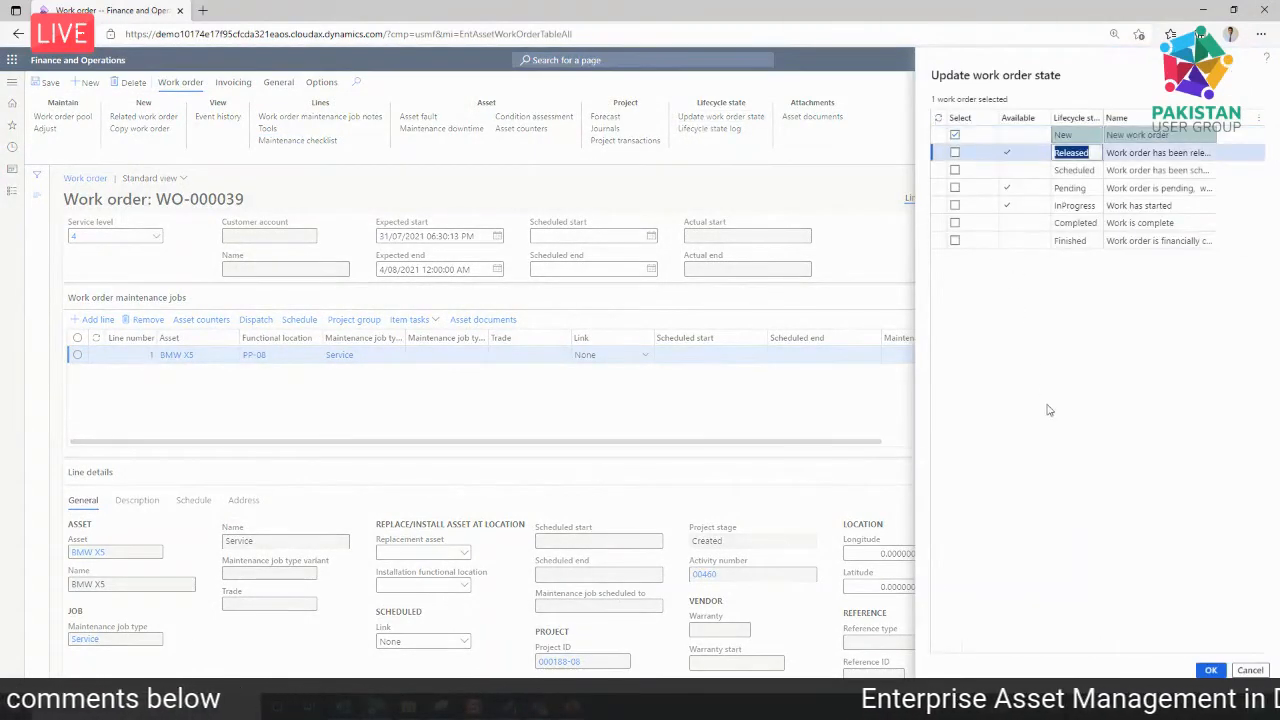
click(956, 153)
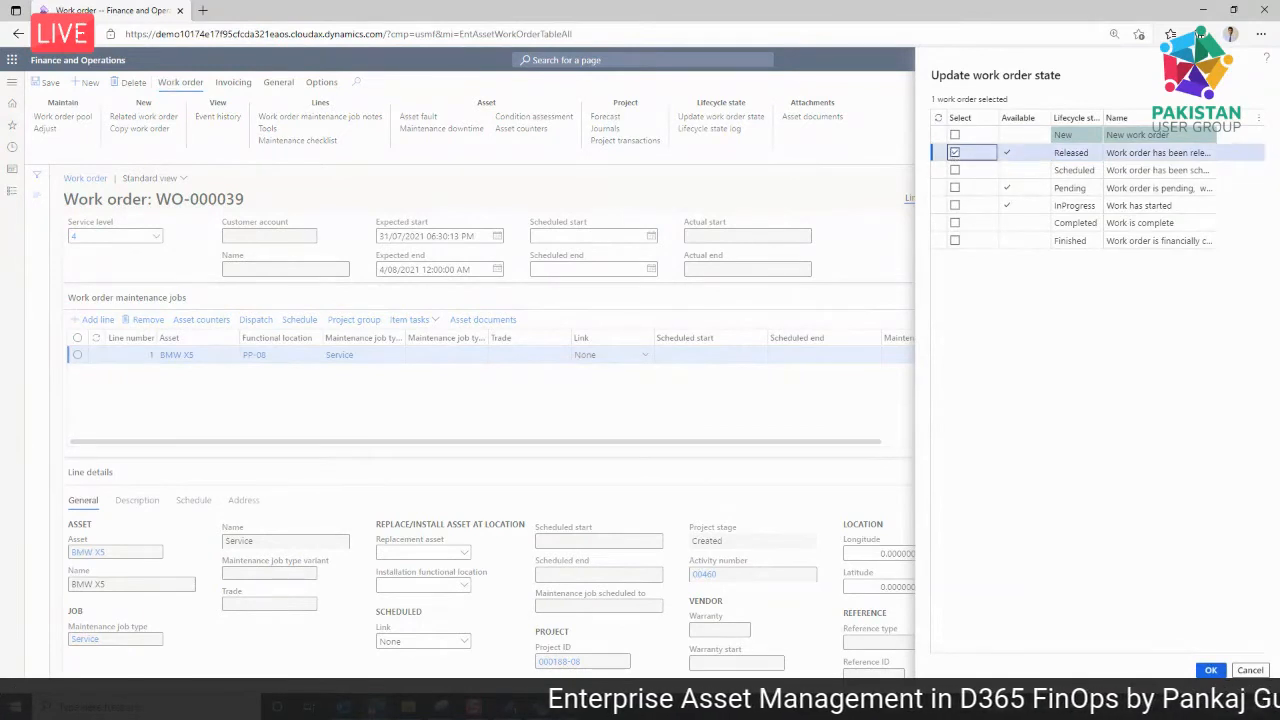
click(1208, 669)
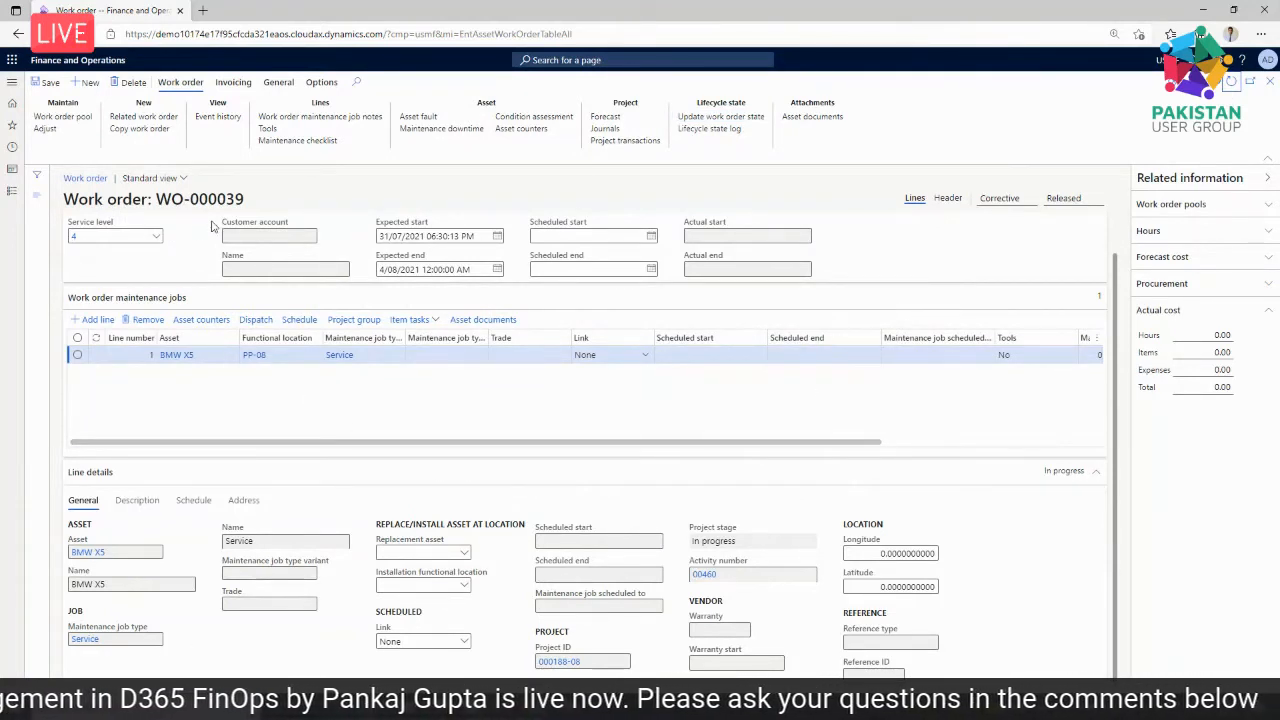
- Schedule the work order with finite capacity turned off for asset, tool and worker, and refresh the record
click(270, 84)
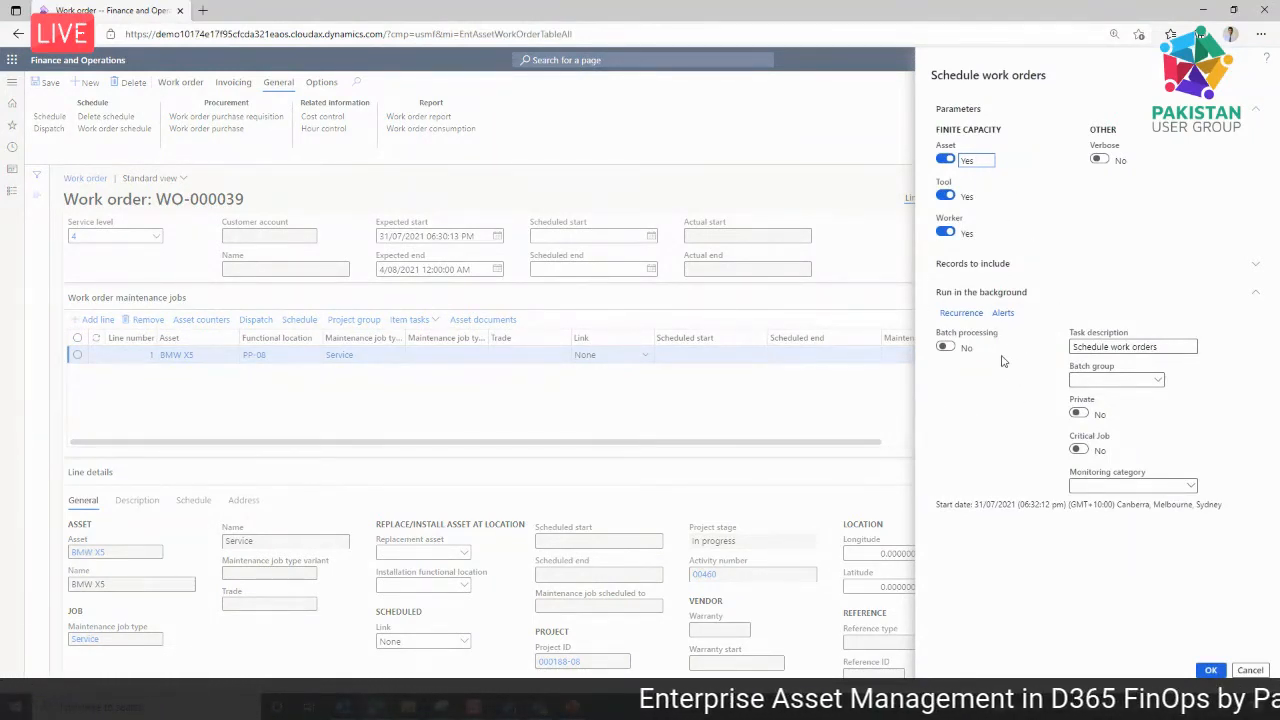
click(945, 233)
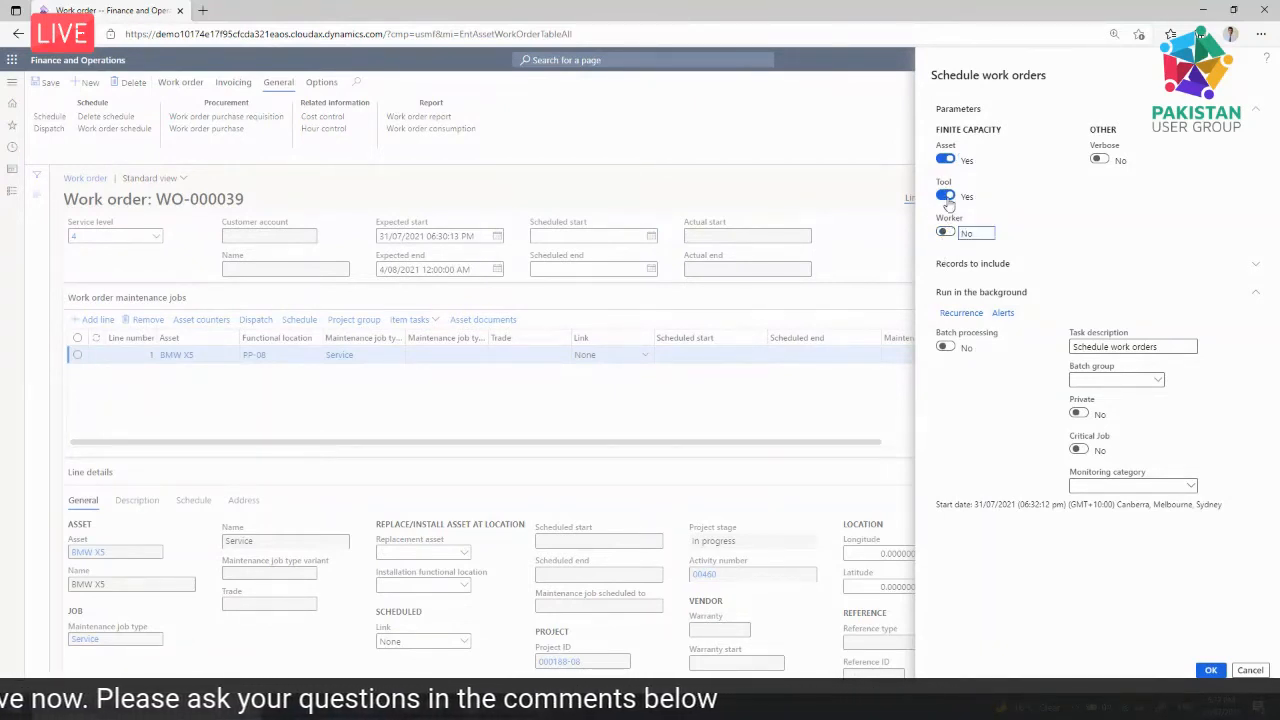
click(945, 196)
click(945, 159)
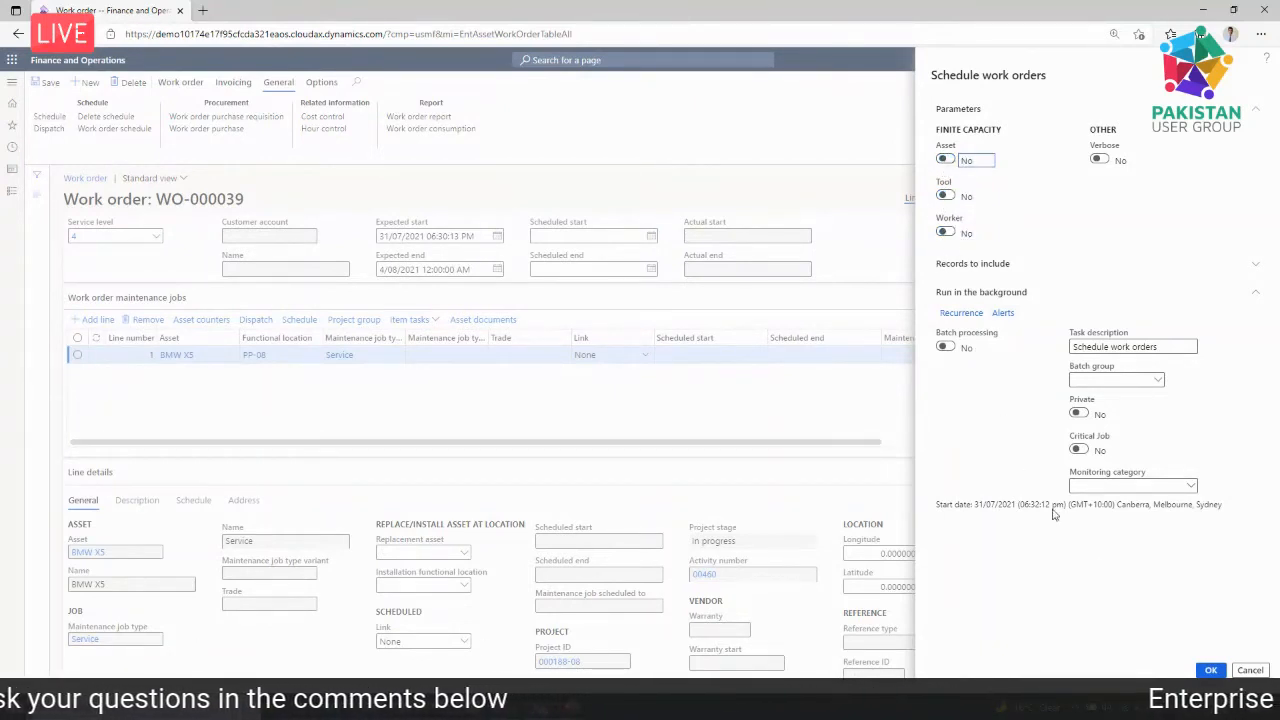
click(1211, 671)
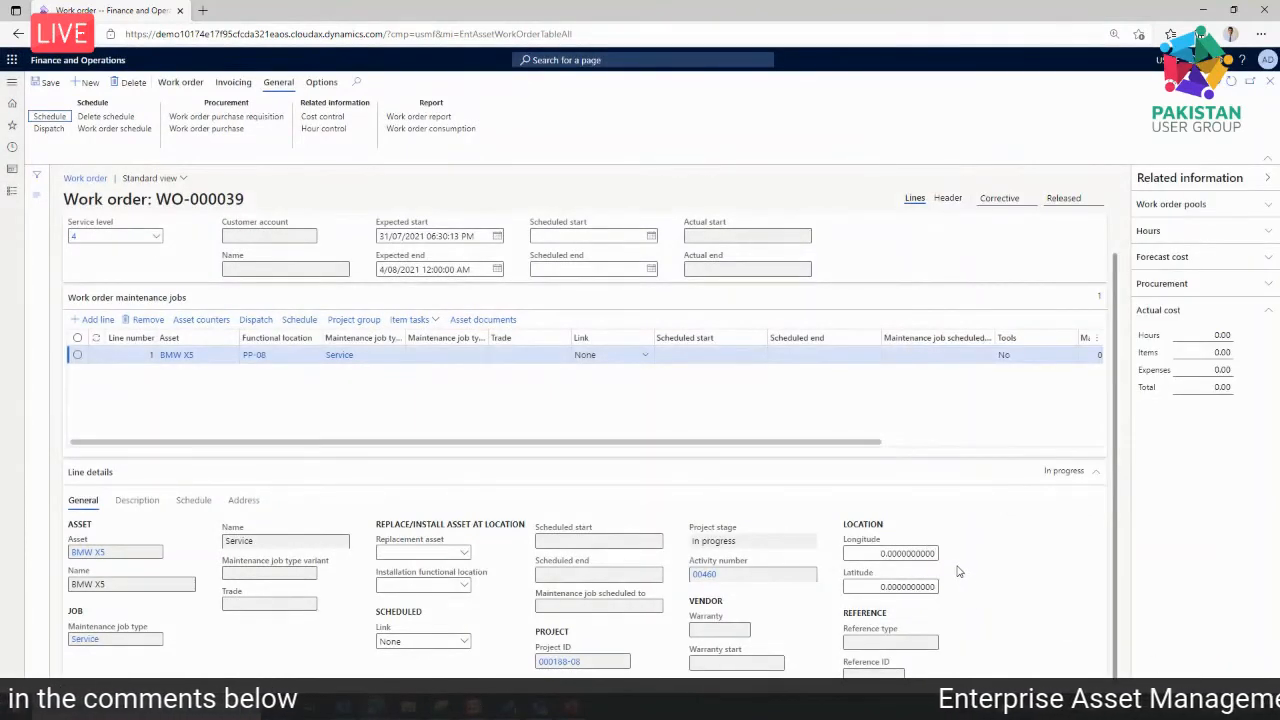
click(1233, 86)
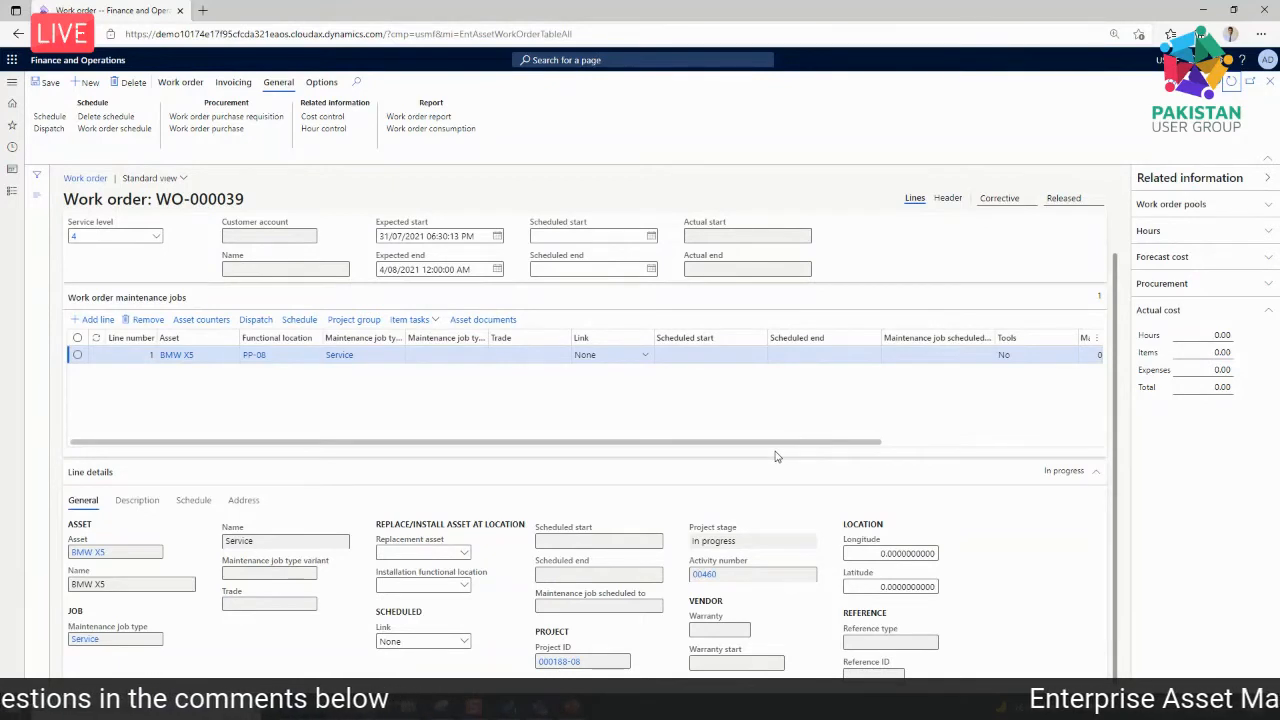
click(1232, 83)
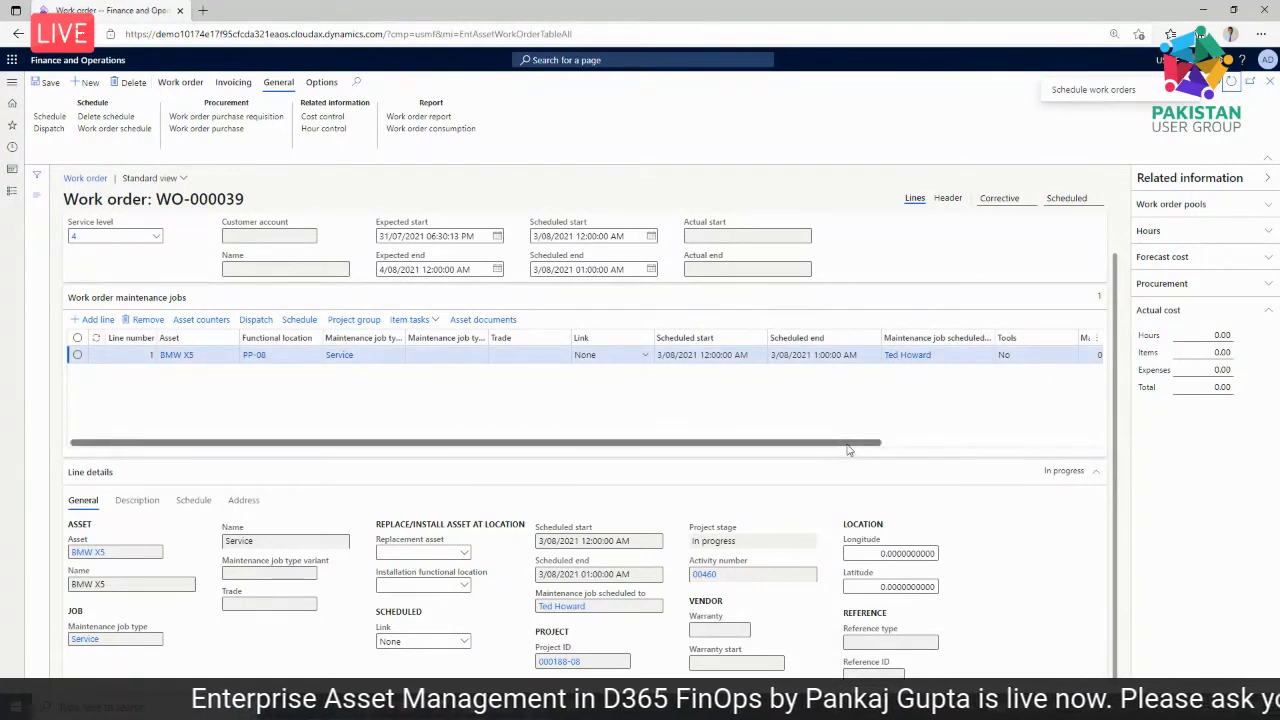
drag(847, 443, 814, 445)
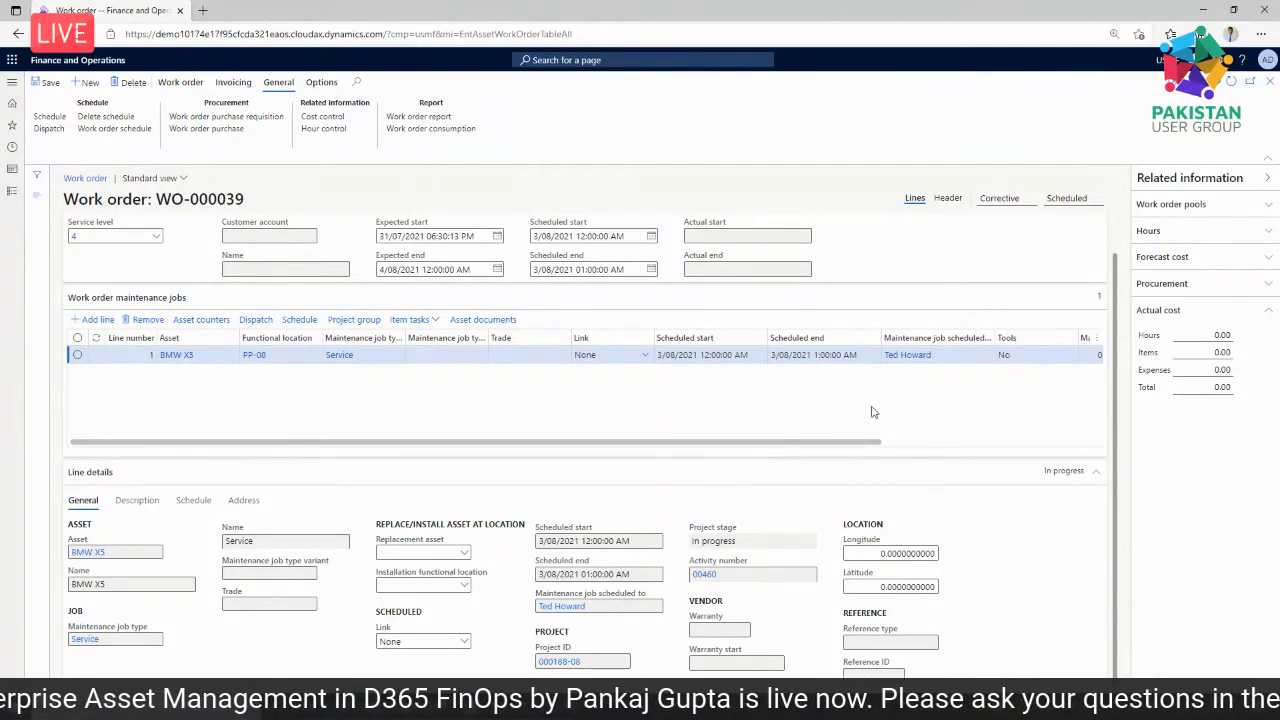
- Update the work order's lifecycle state to InProgress with an actual start of 3/08/2021 12:00:00 AM
click(168, 83)
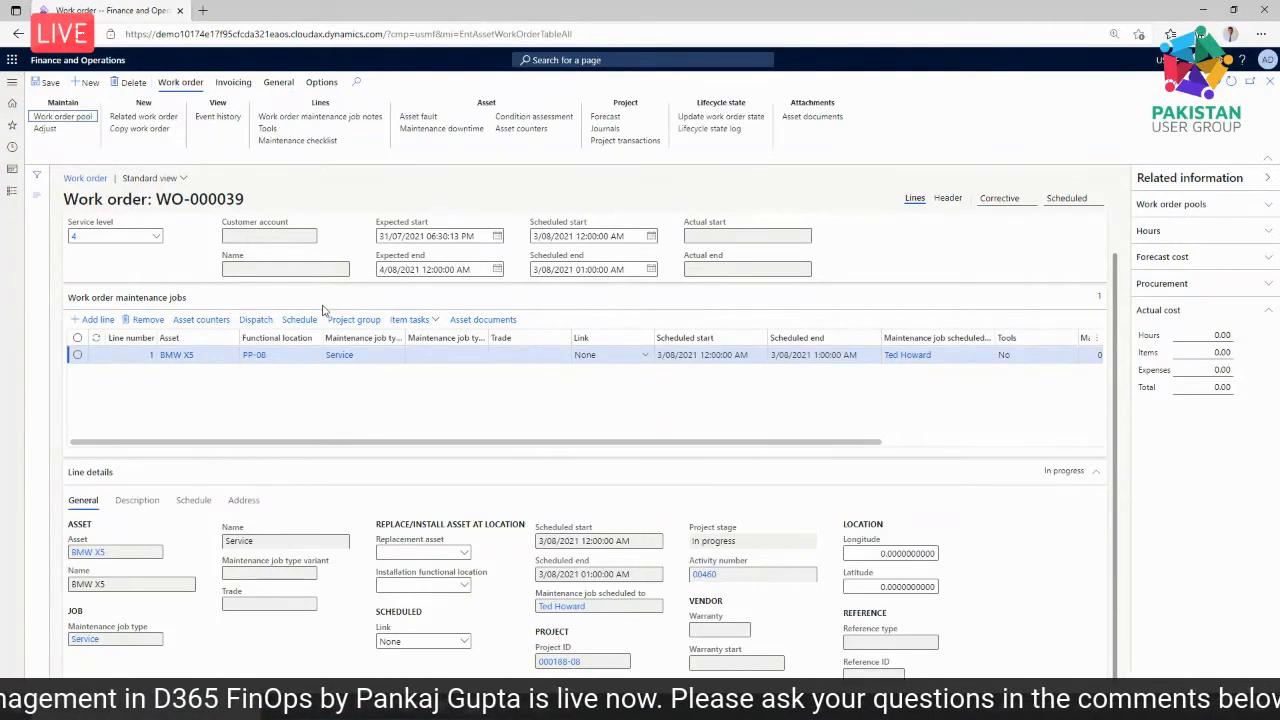
drag(499, 443, 392, 465)
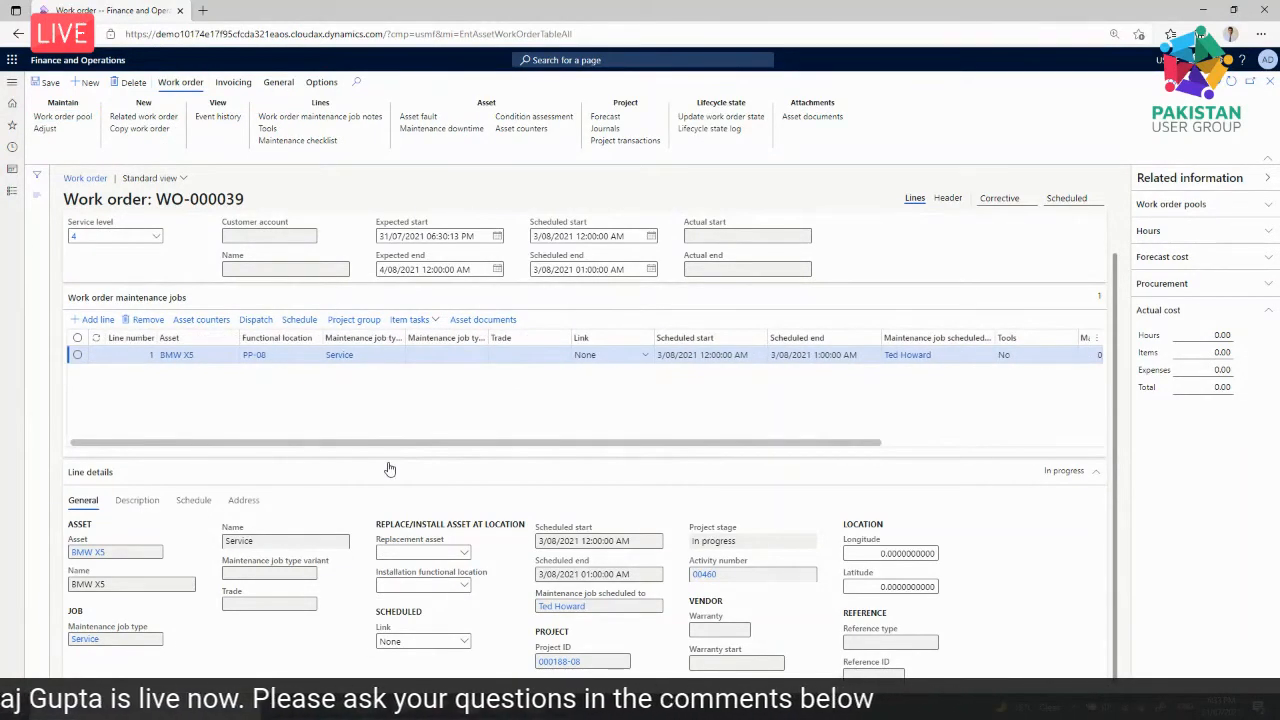
click(720, 116)
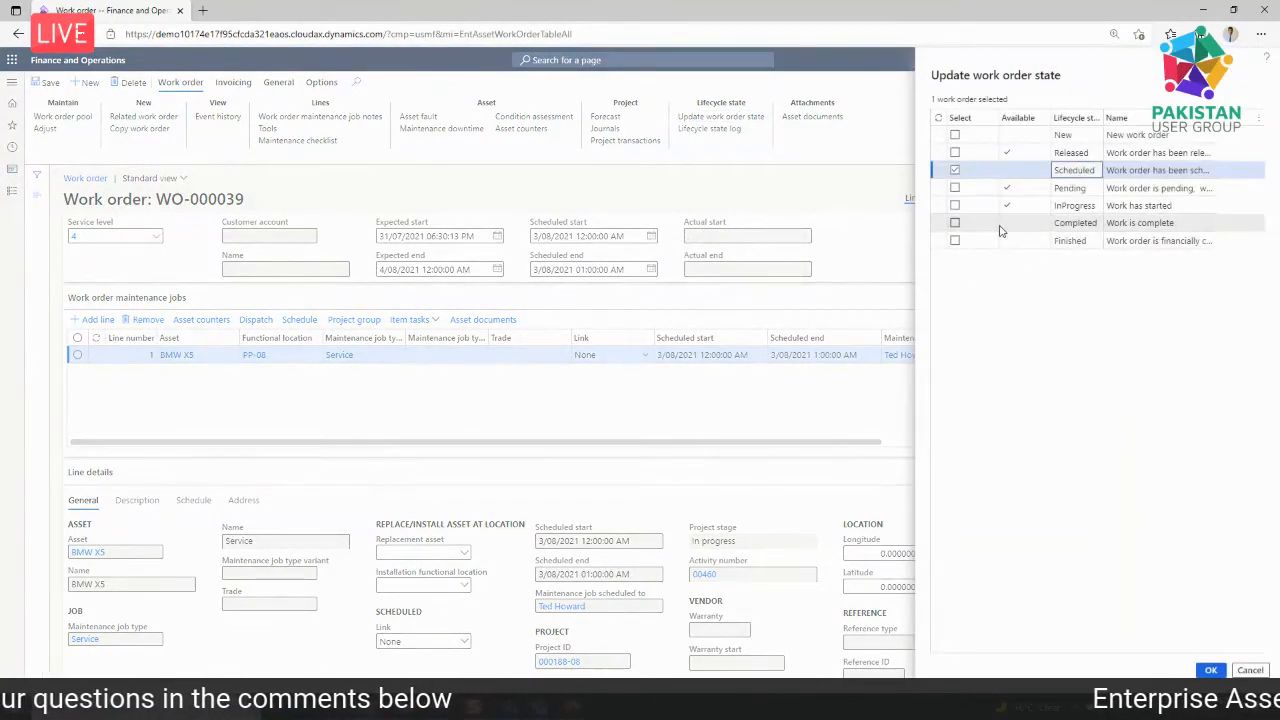
click(955, 205)
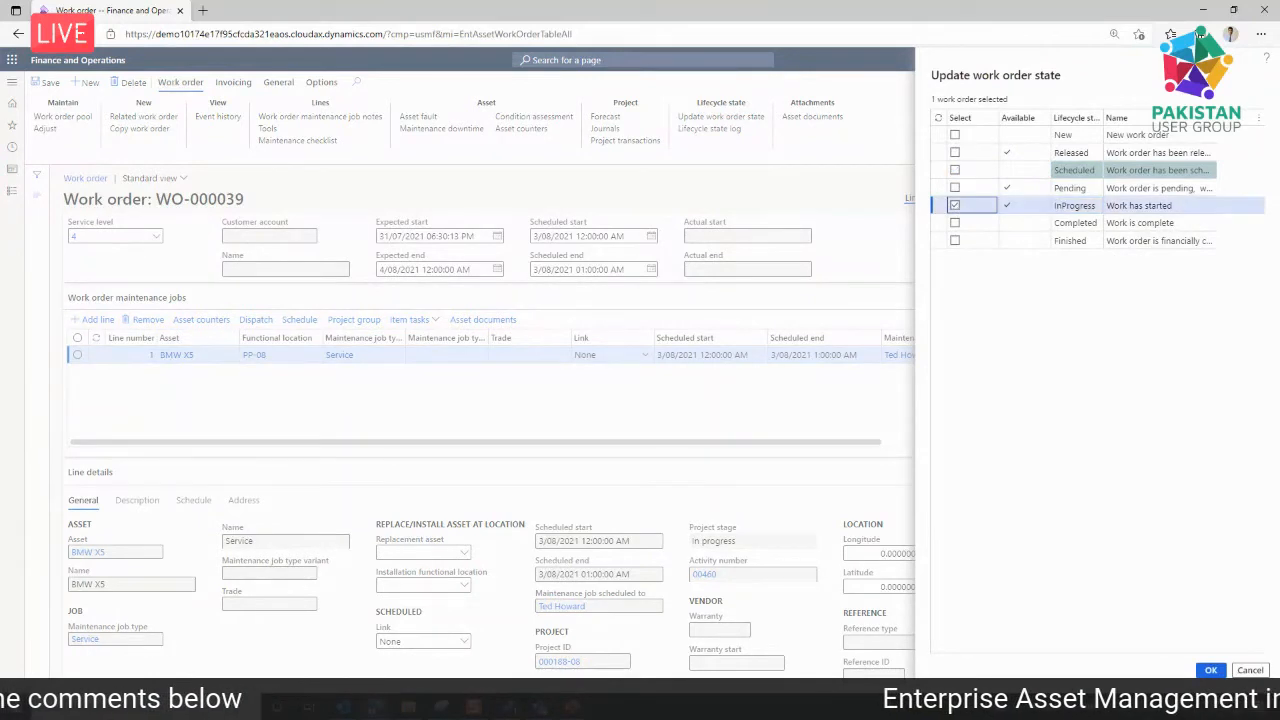
click(1210, 670)
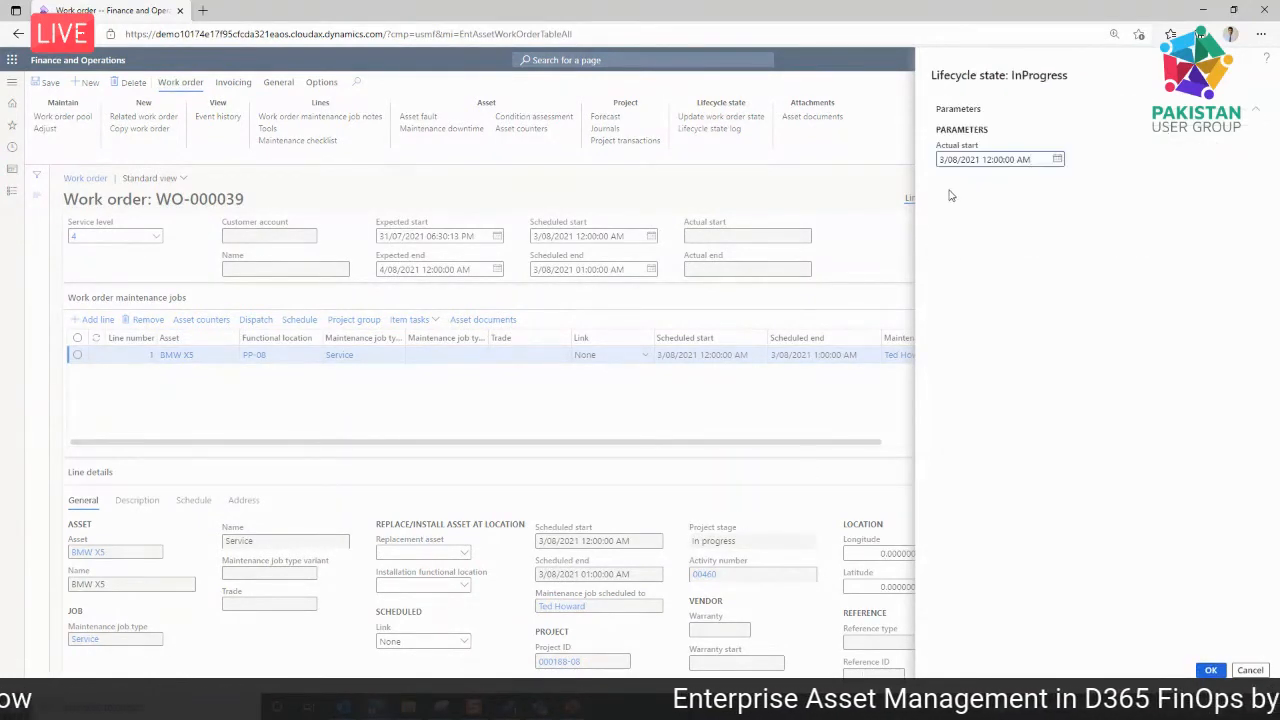
click(1208, 670)
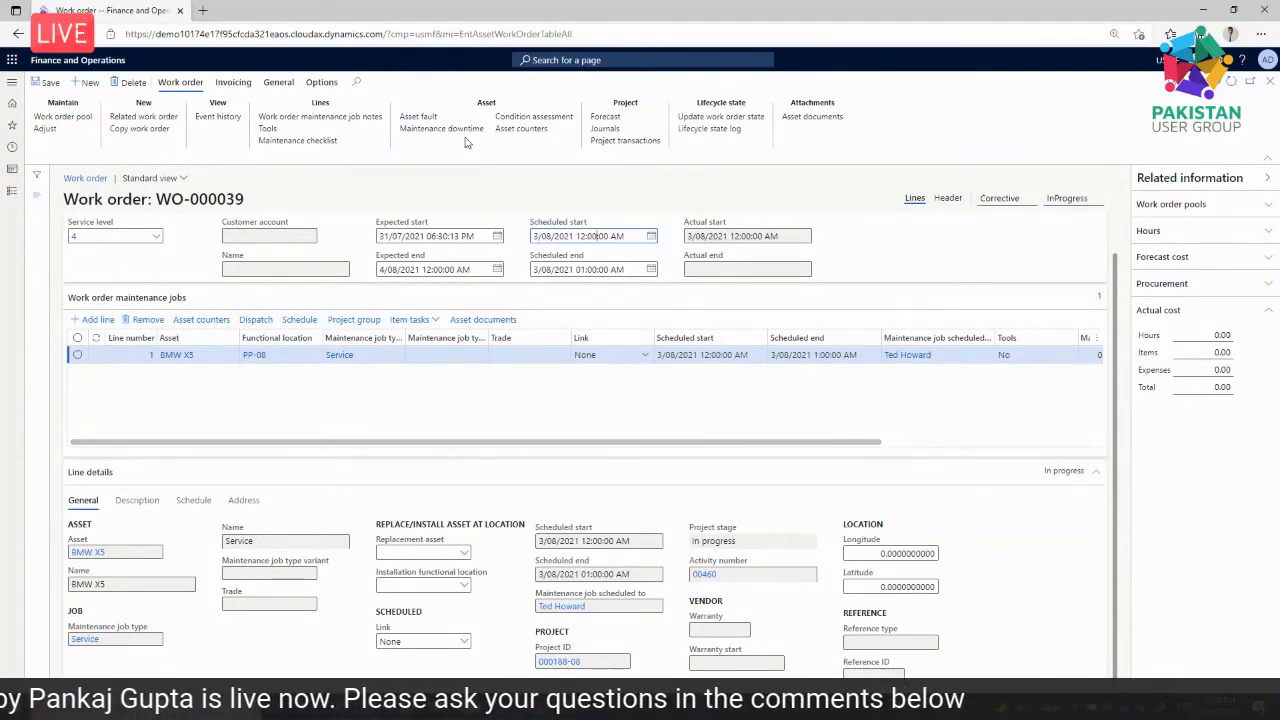
- Open the work order's maintenance checklist, enter the worker note "done" for the Replace oil line and mark it as checked
click(322, 141)
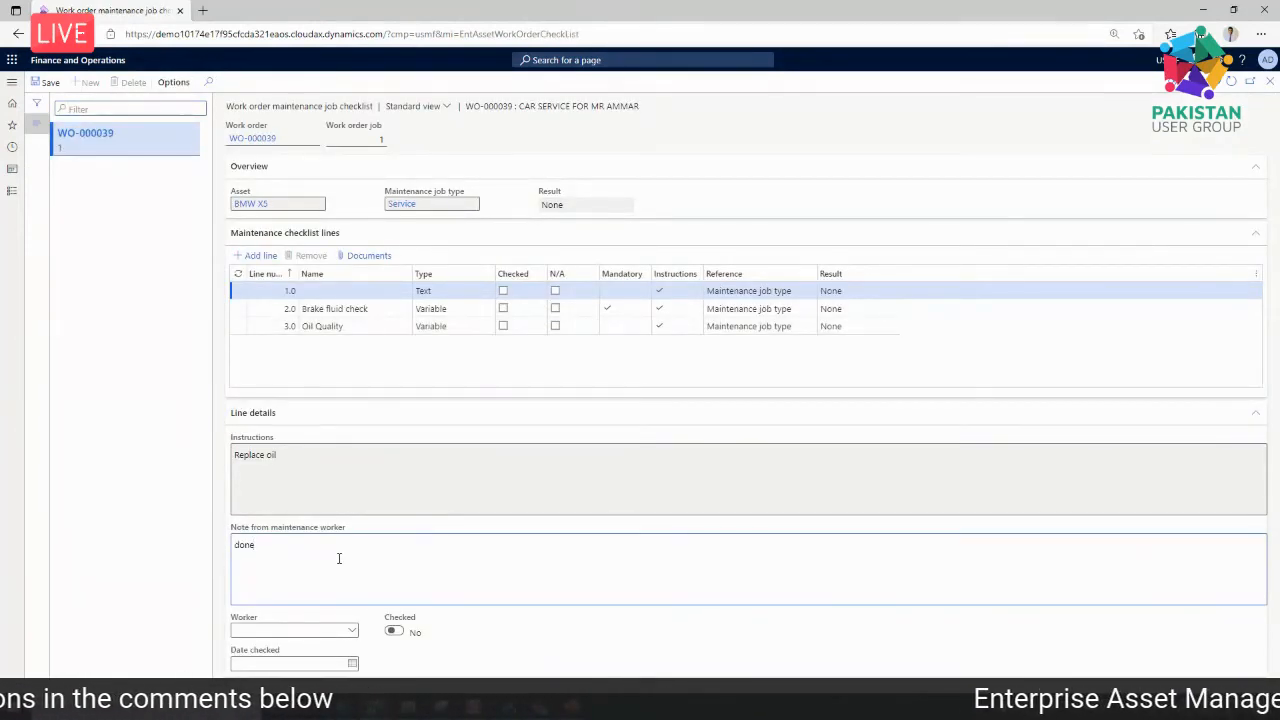
click(420, 308)
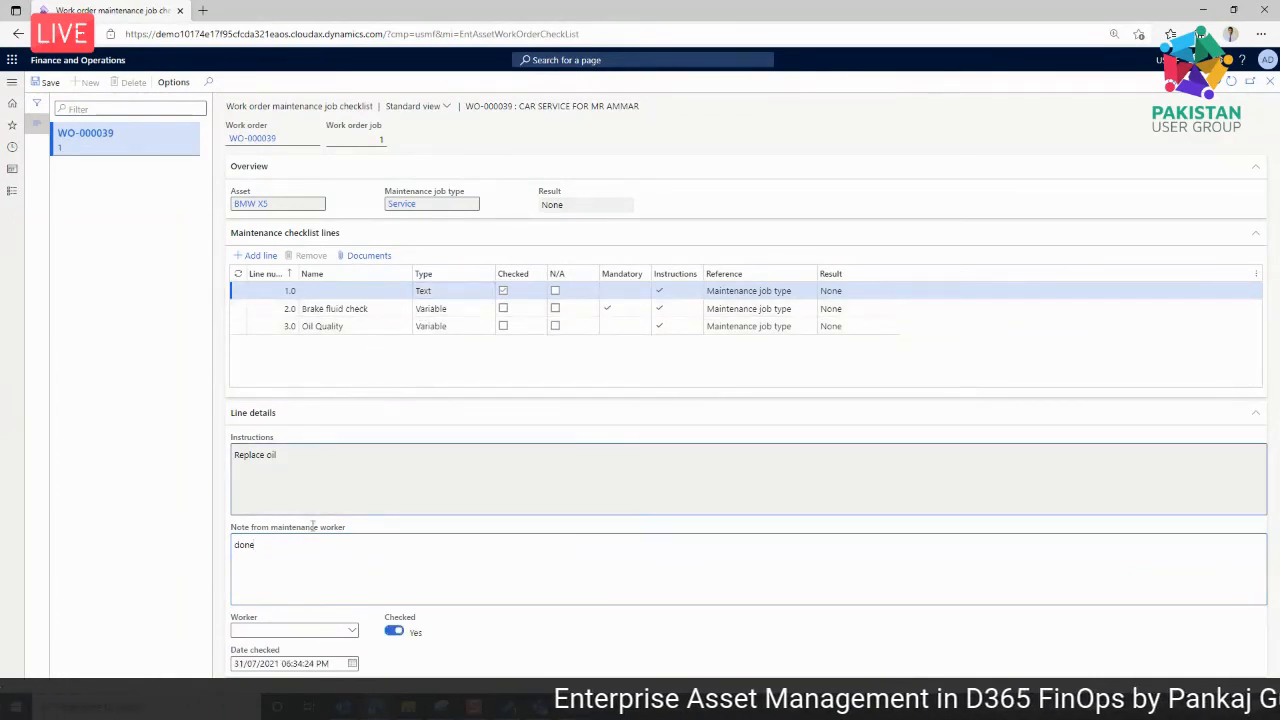
- Record the Brake fluid check value as Light brown and clear, with the maintenance worker note "good"
click(432, 310)
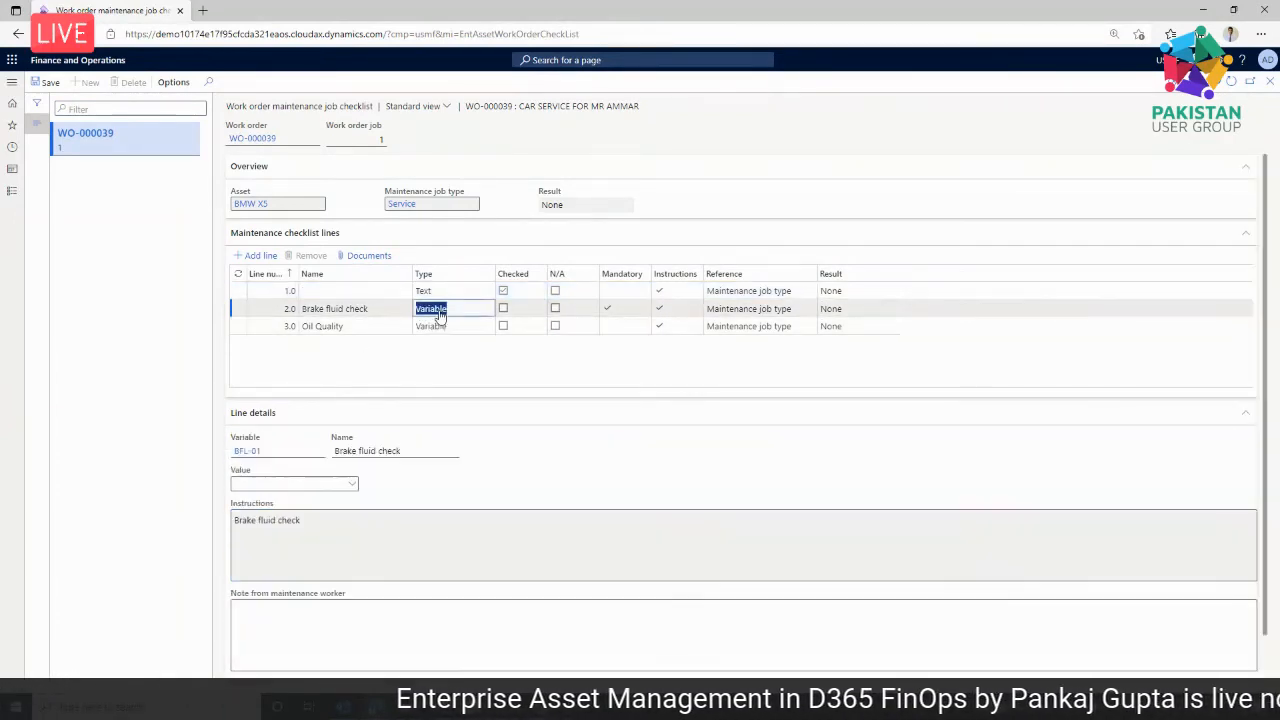
click(349, 488)
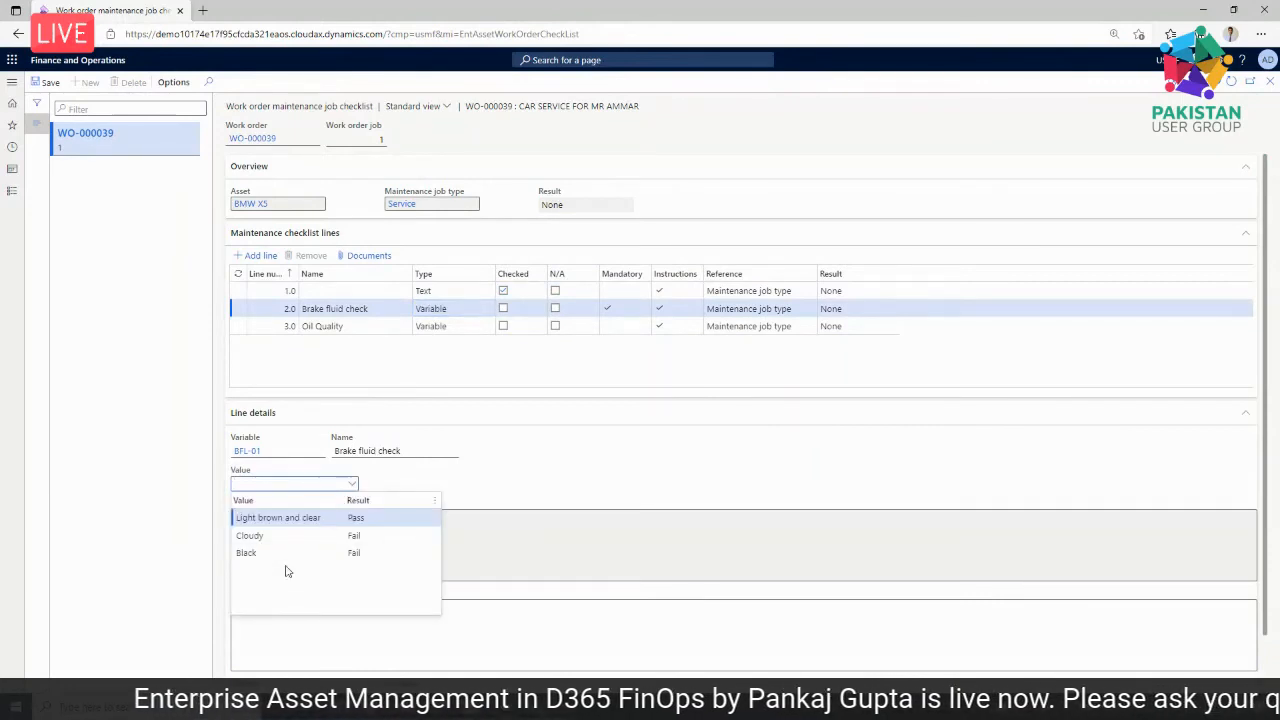
click(289, 519)
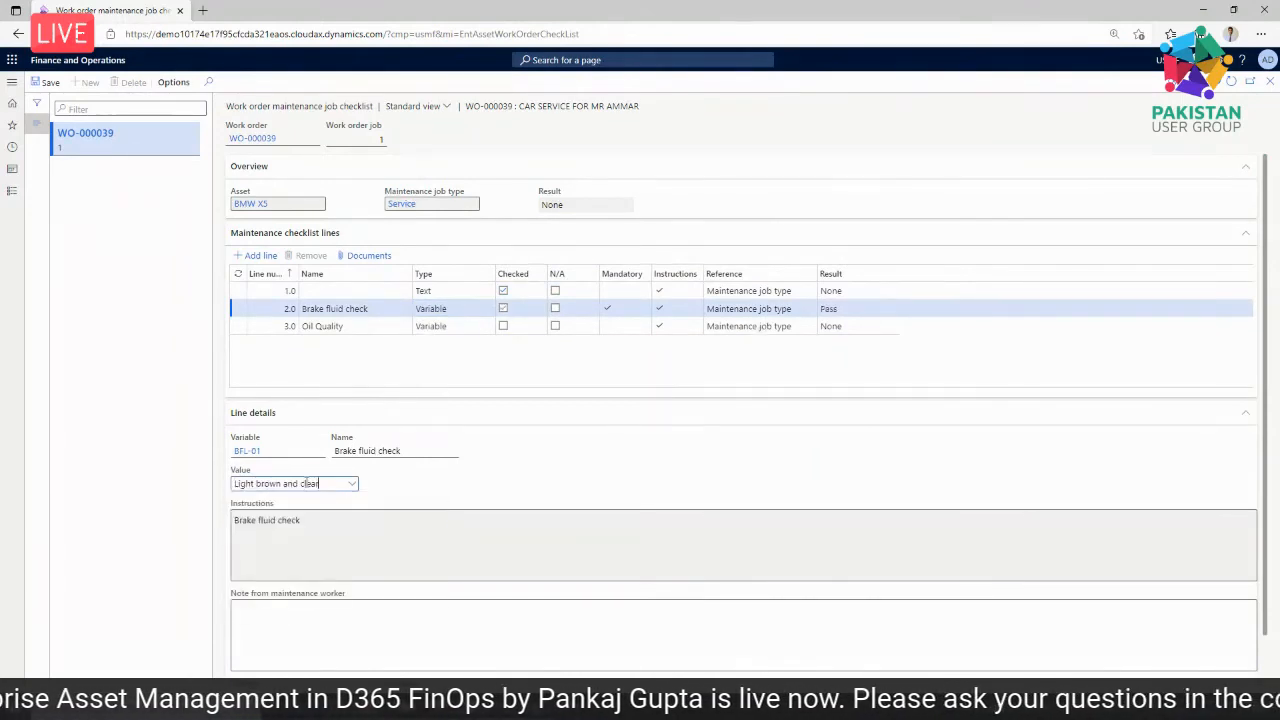
click(355, 663)
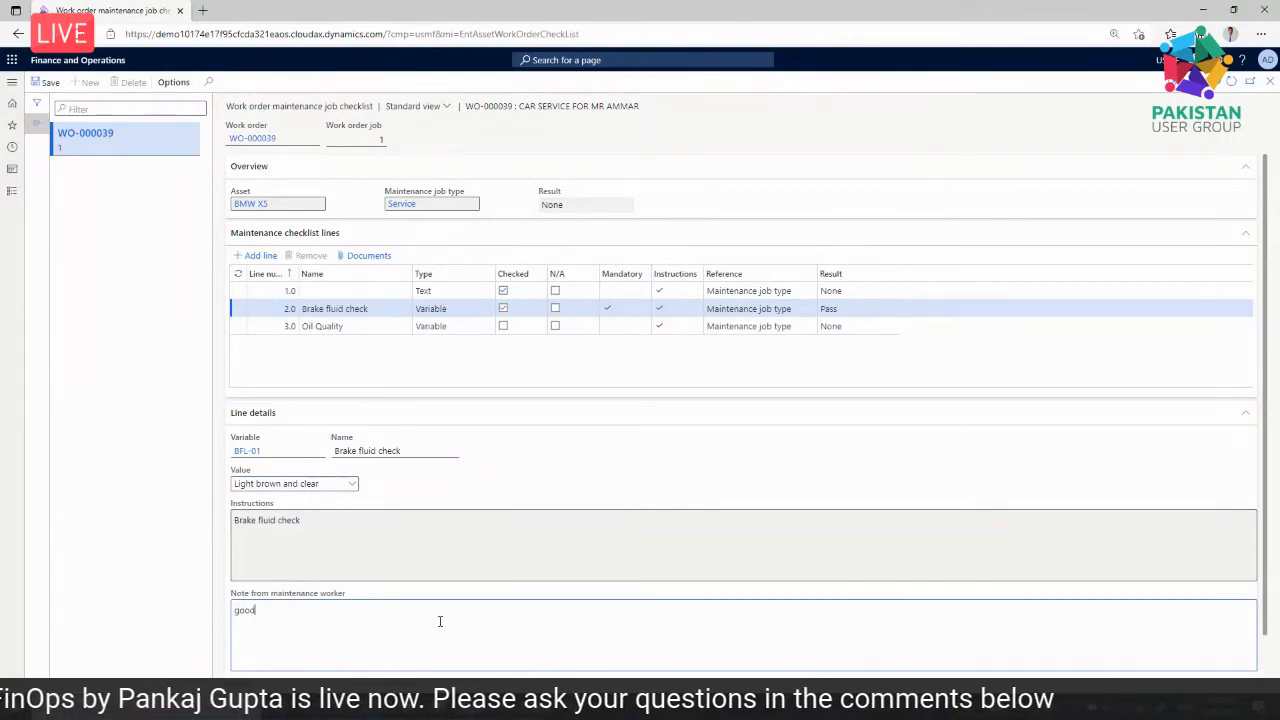
- Record the Oil Quality check value as Clear with the maintenance worker note "no issues", then save and close the checklist
click(357, 328)
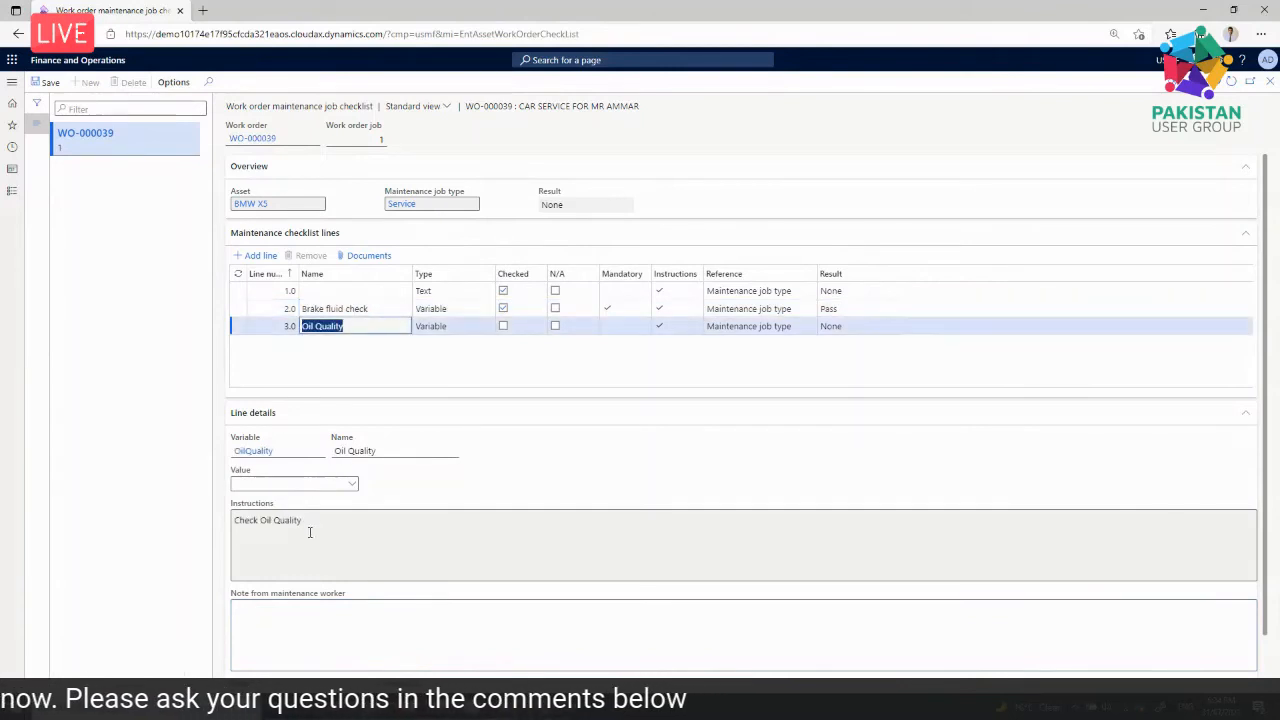
click(352, 484)
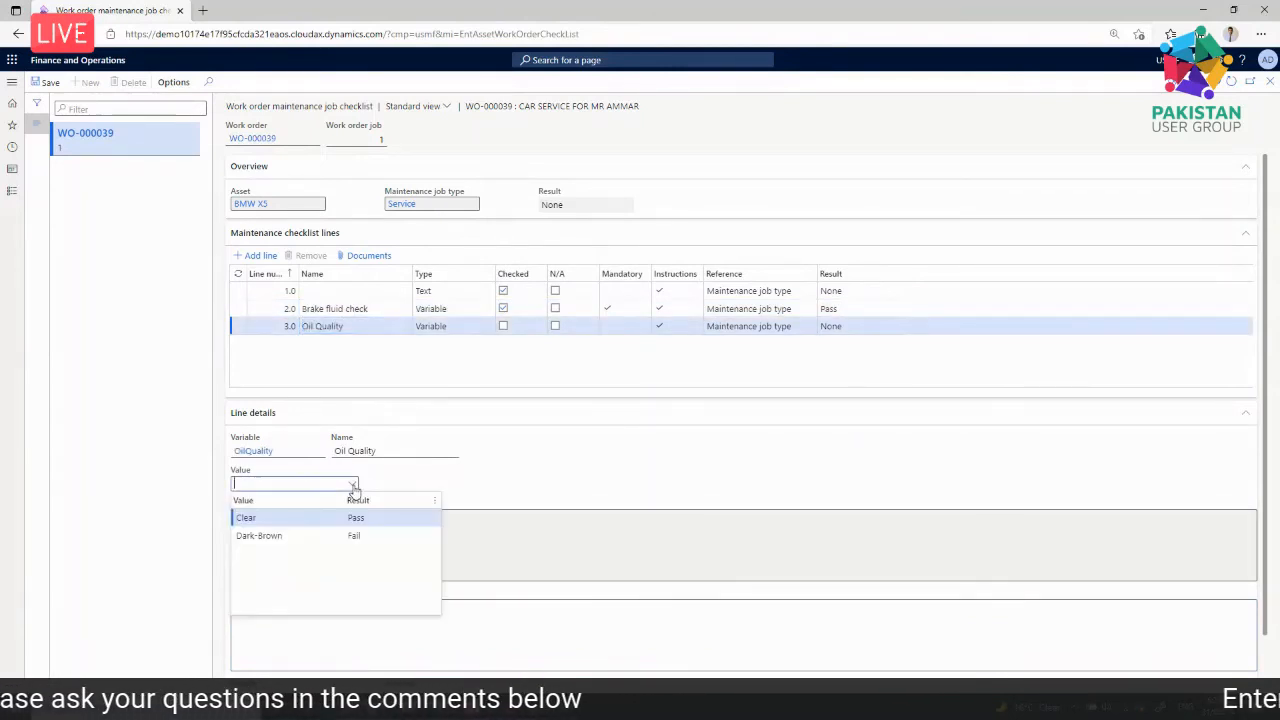
click(308, 518)
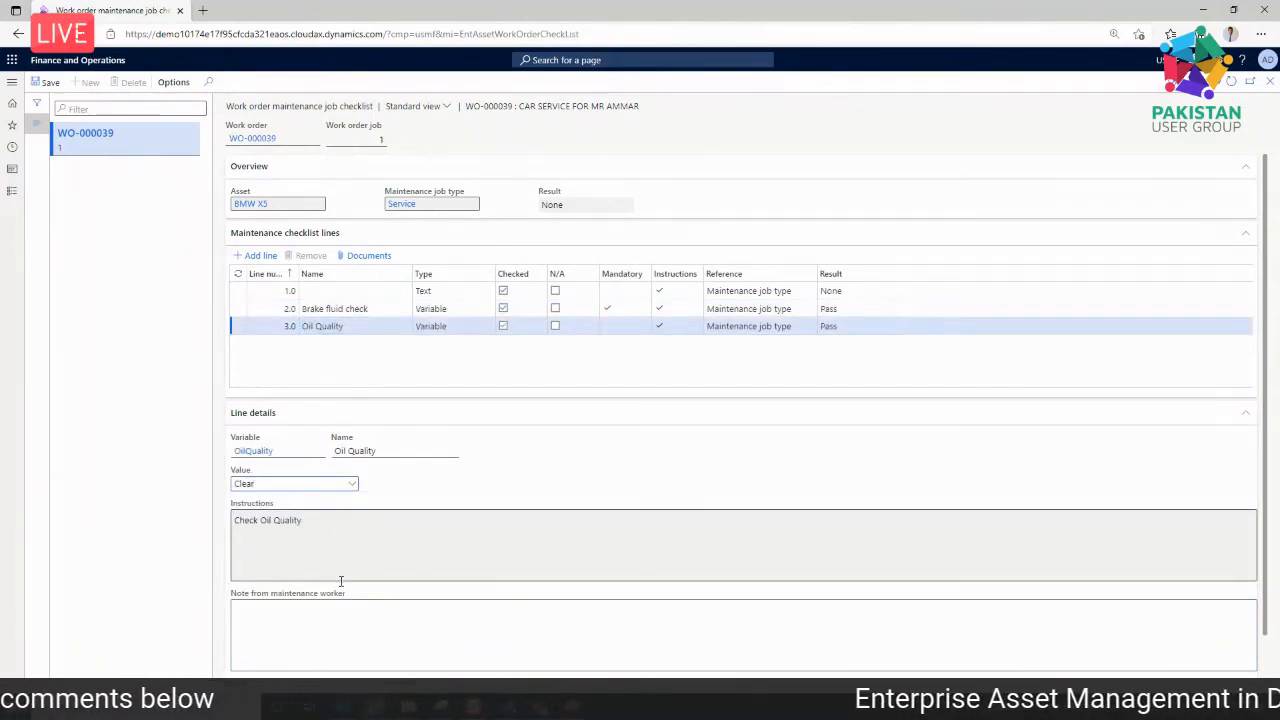
click(301, 646)
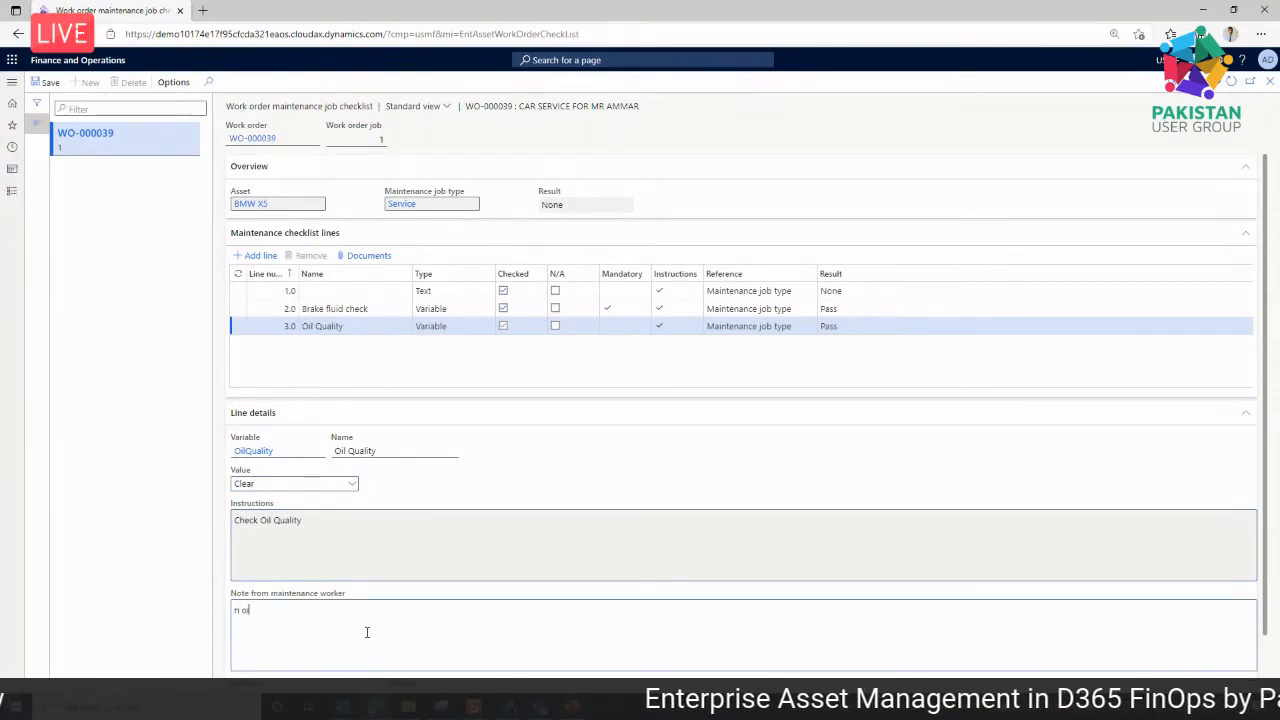
text(no issues)
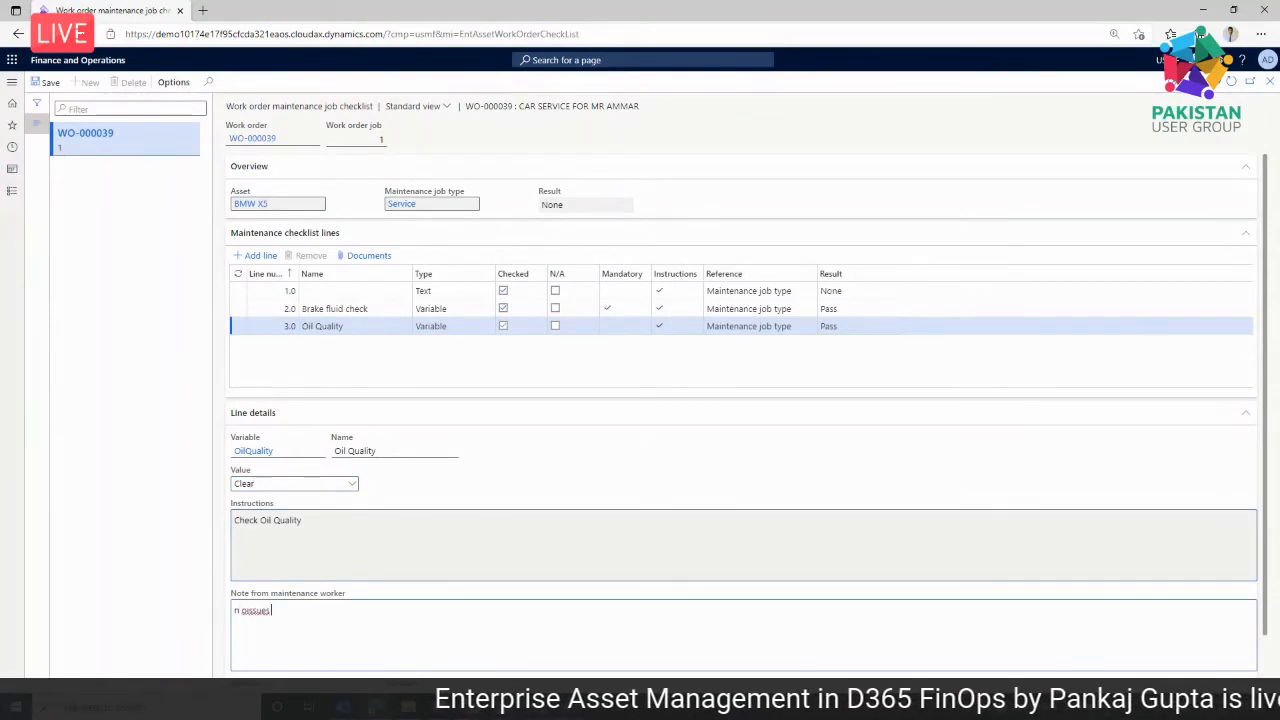
click(45, 82)
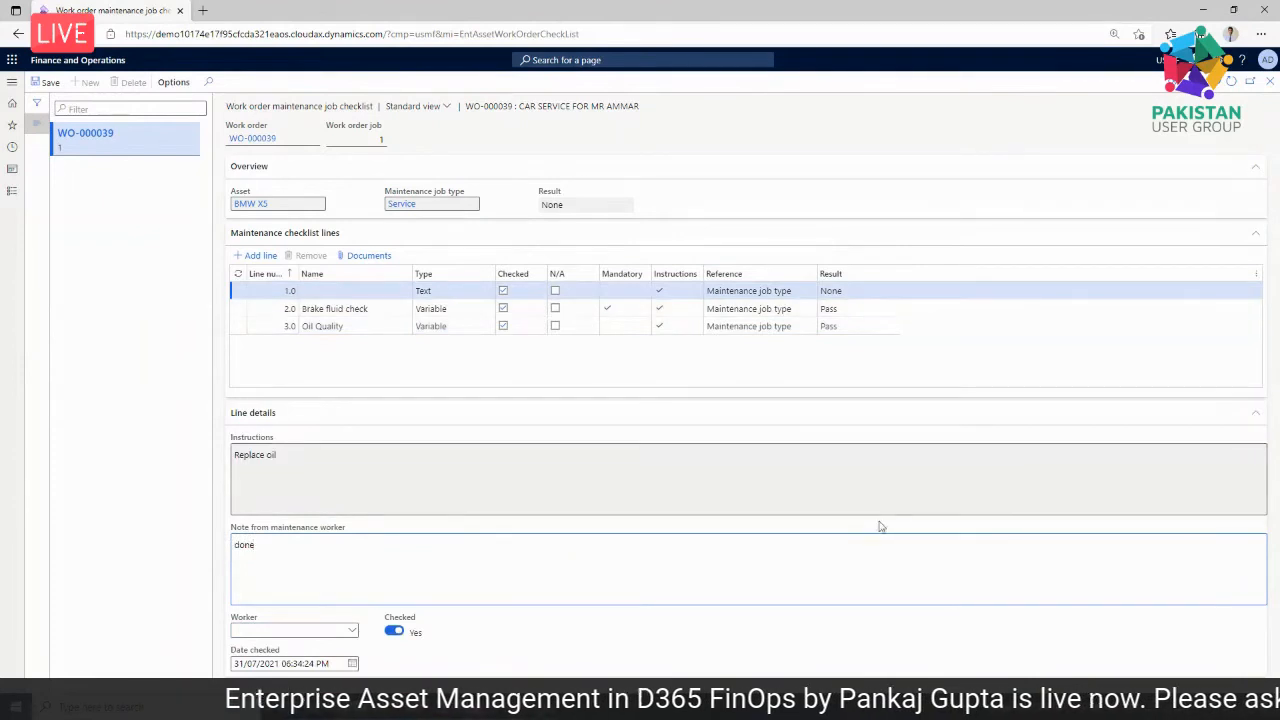
click(1270, 82)
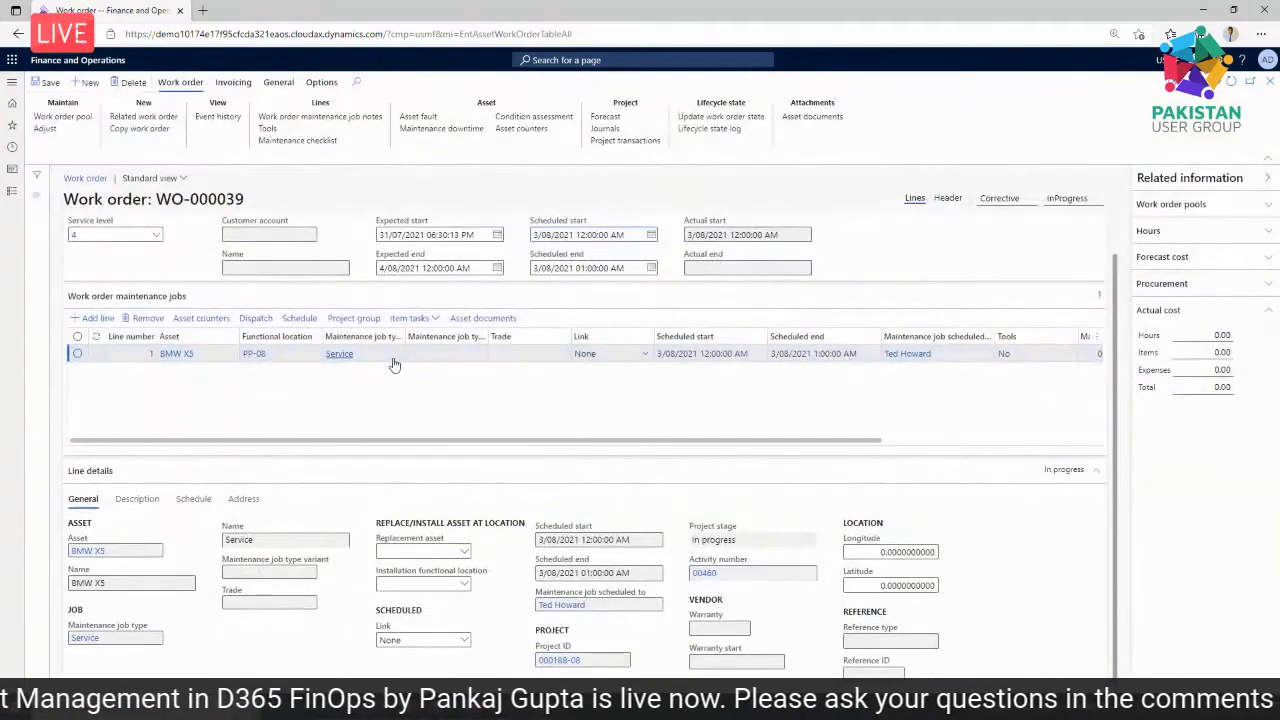
- Copy the hour, item and expense forecasts into the work order journals for the BMW X5 Service job and view the item lines
click(430, 352)
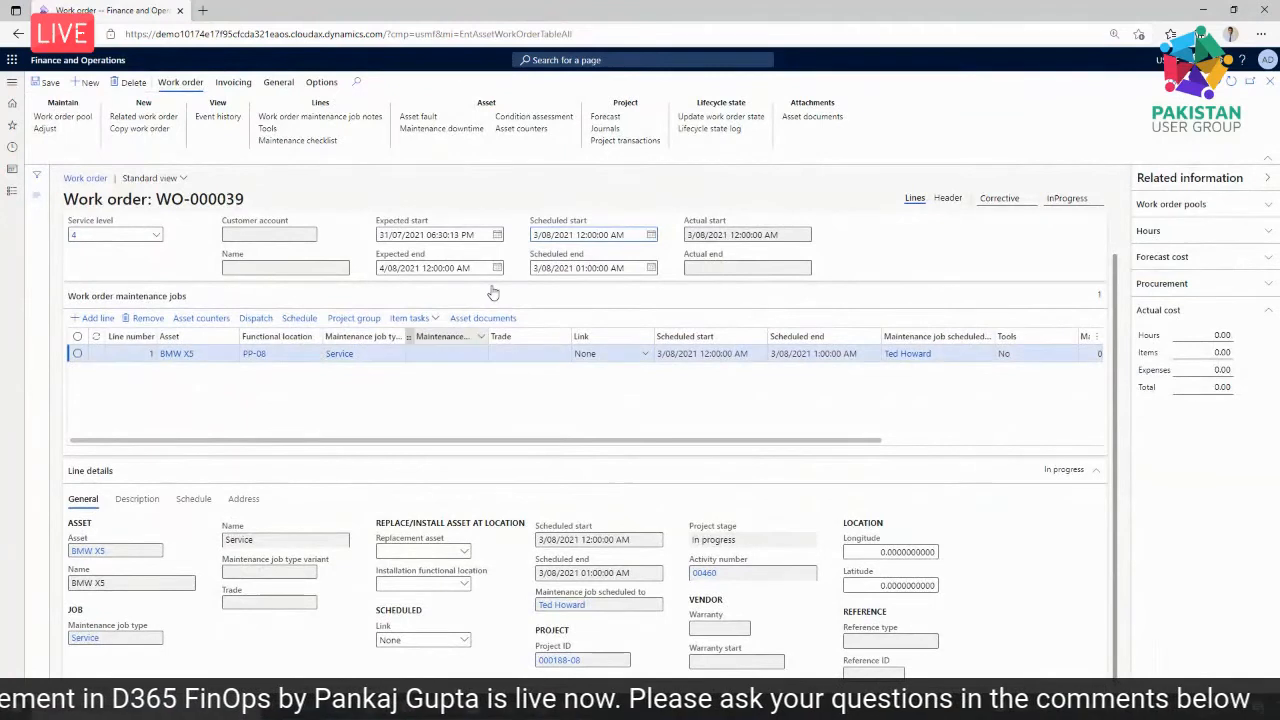
click(602, 130)
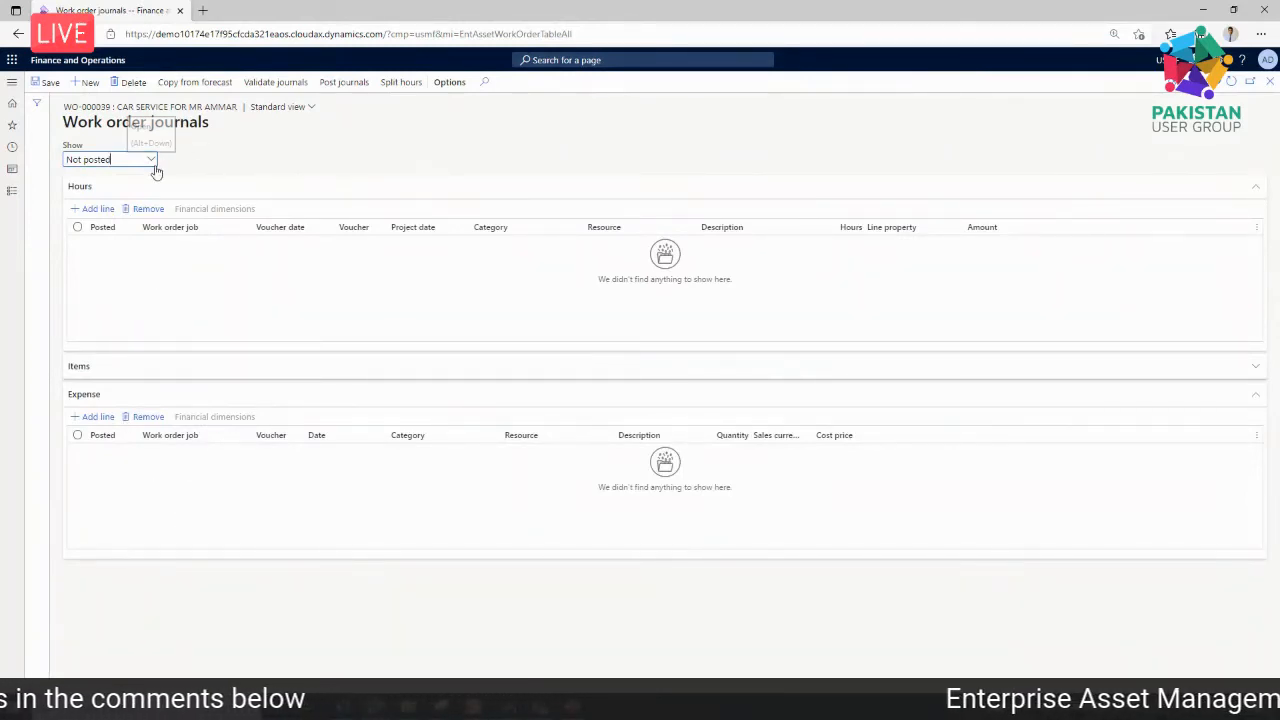
click(197, 86)
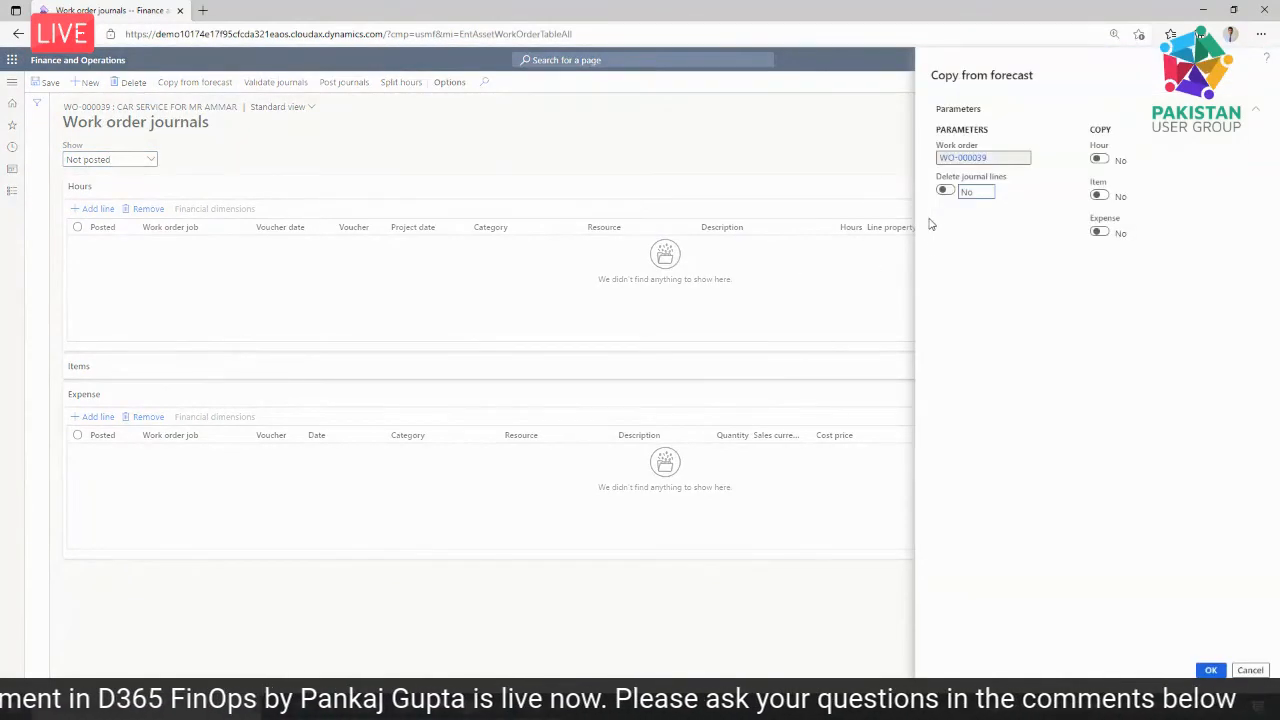
click(1099, 160)
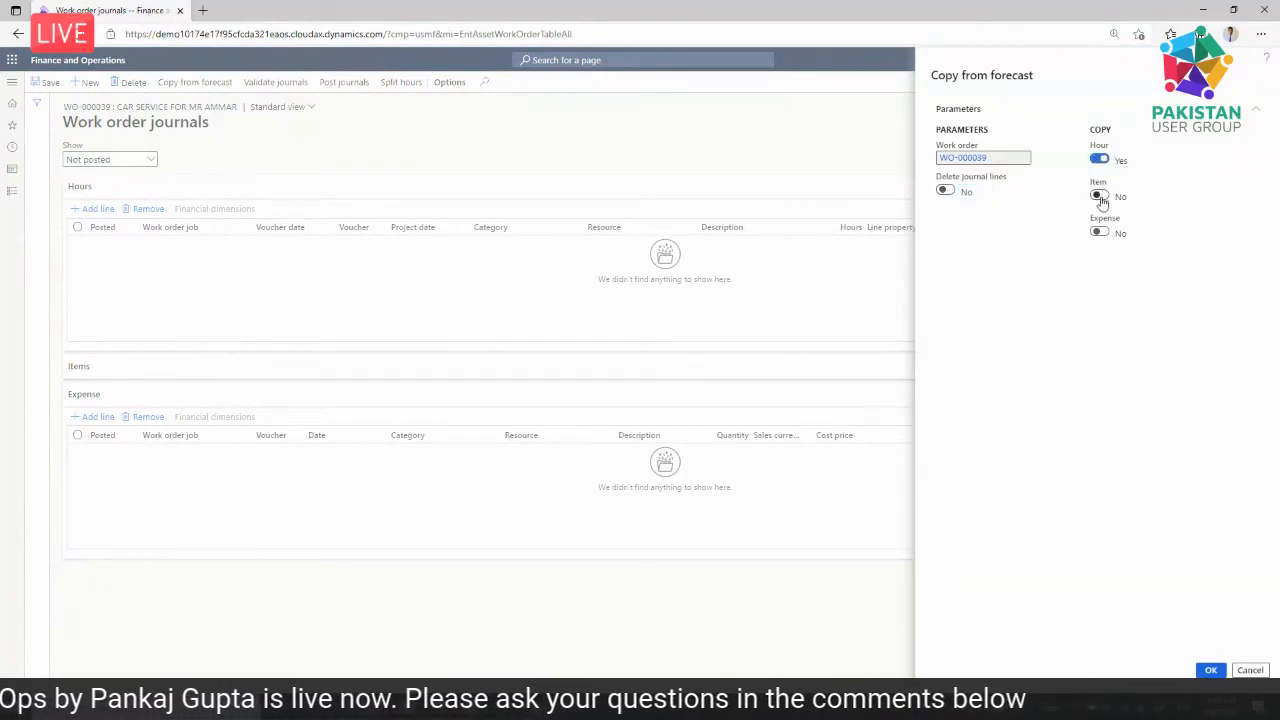
click(1099, 195)
click(1099, 232)
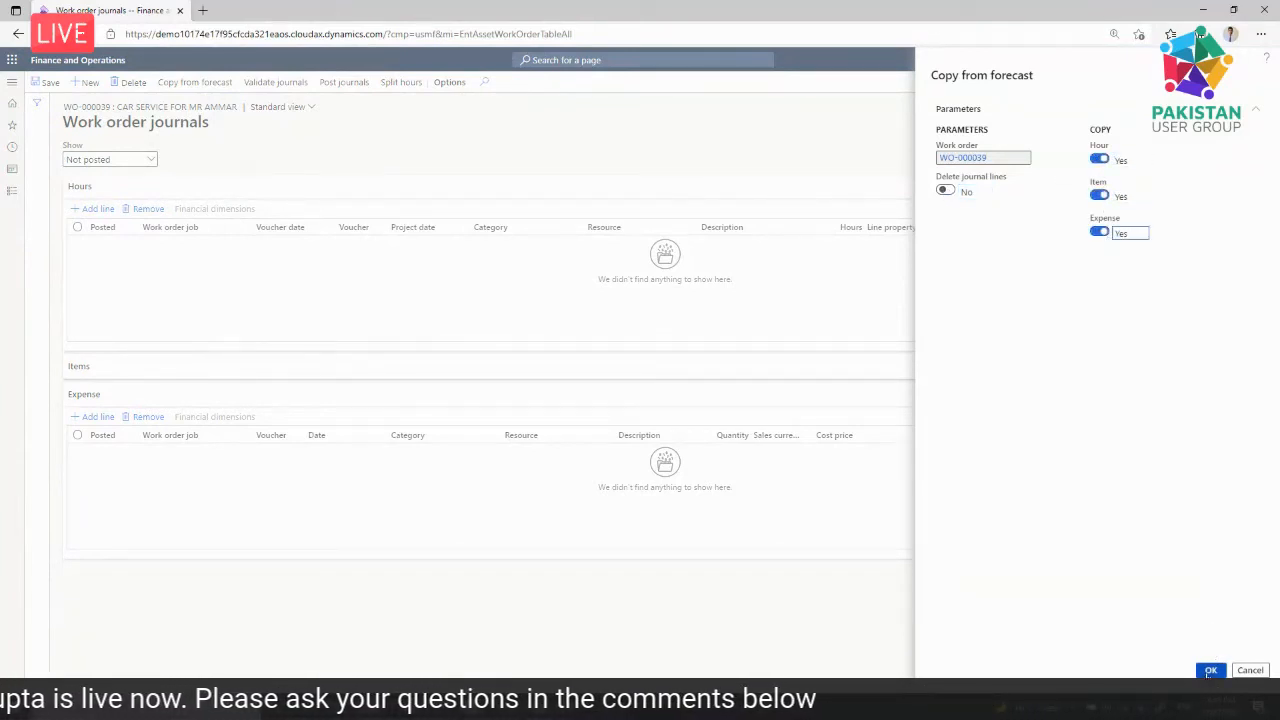
click(1210, 669)
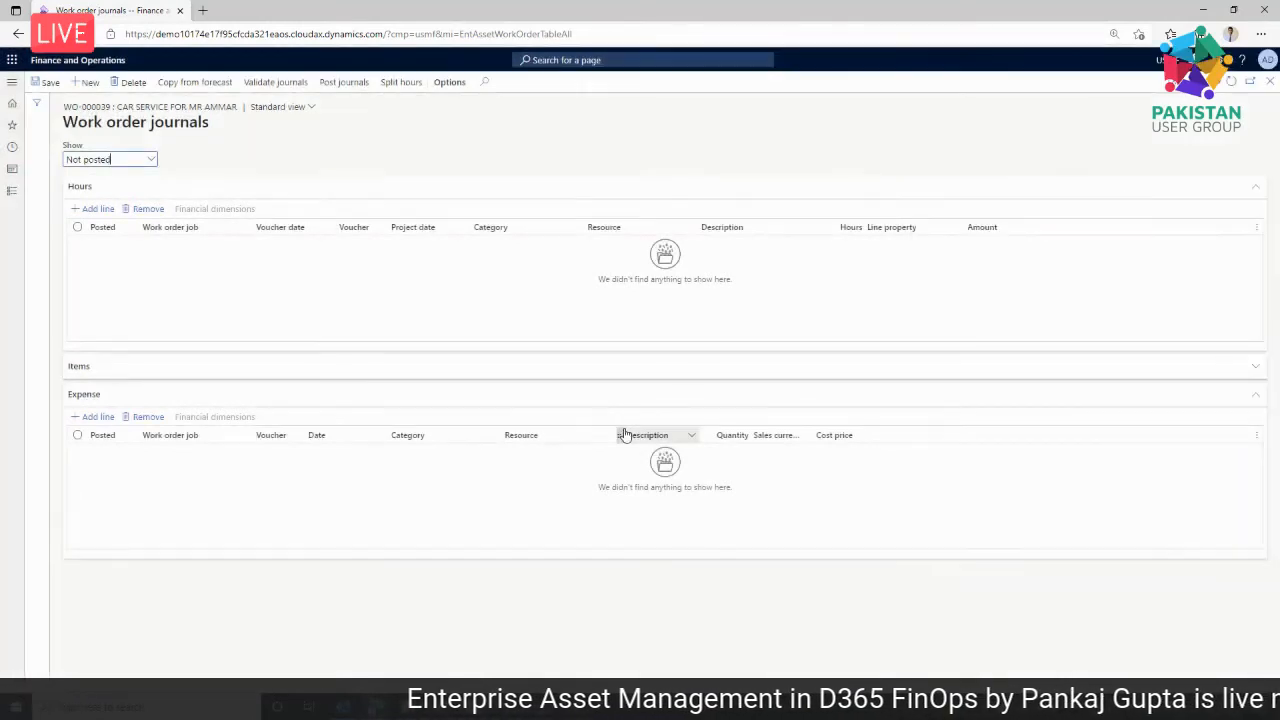
click(266, 366)
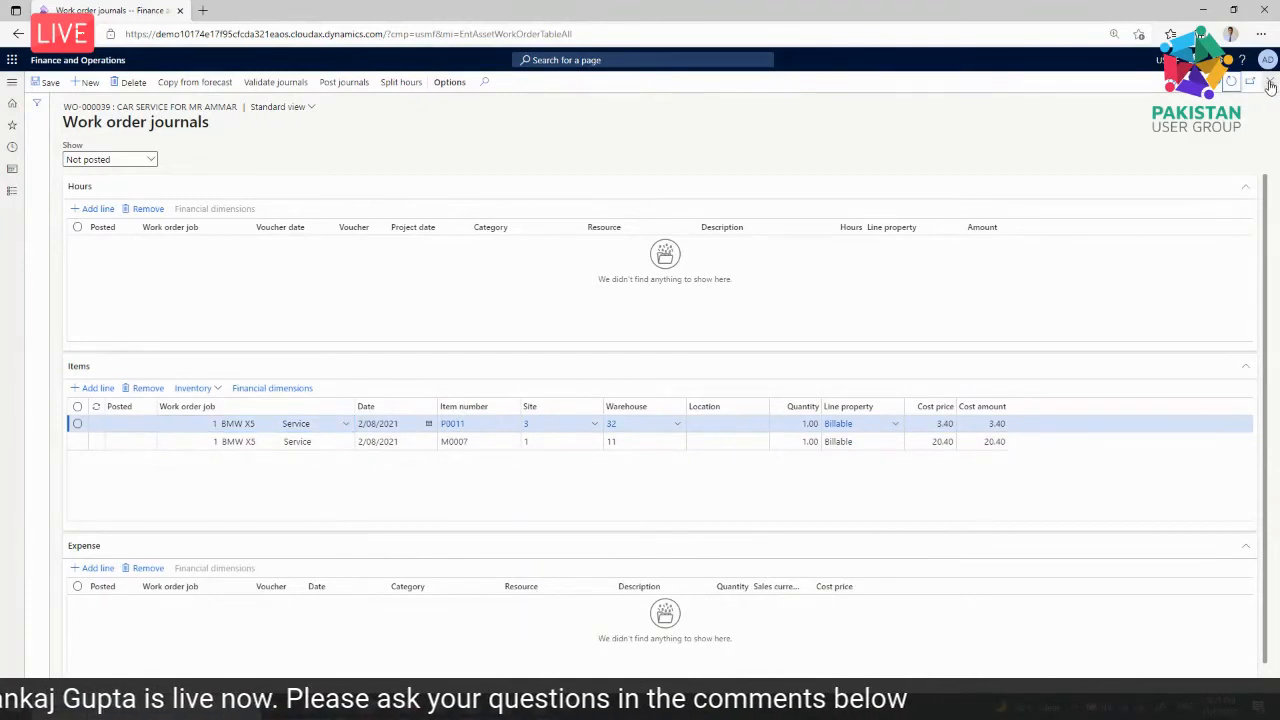
click(1270, 87)
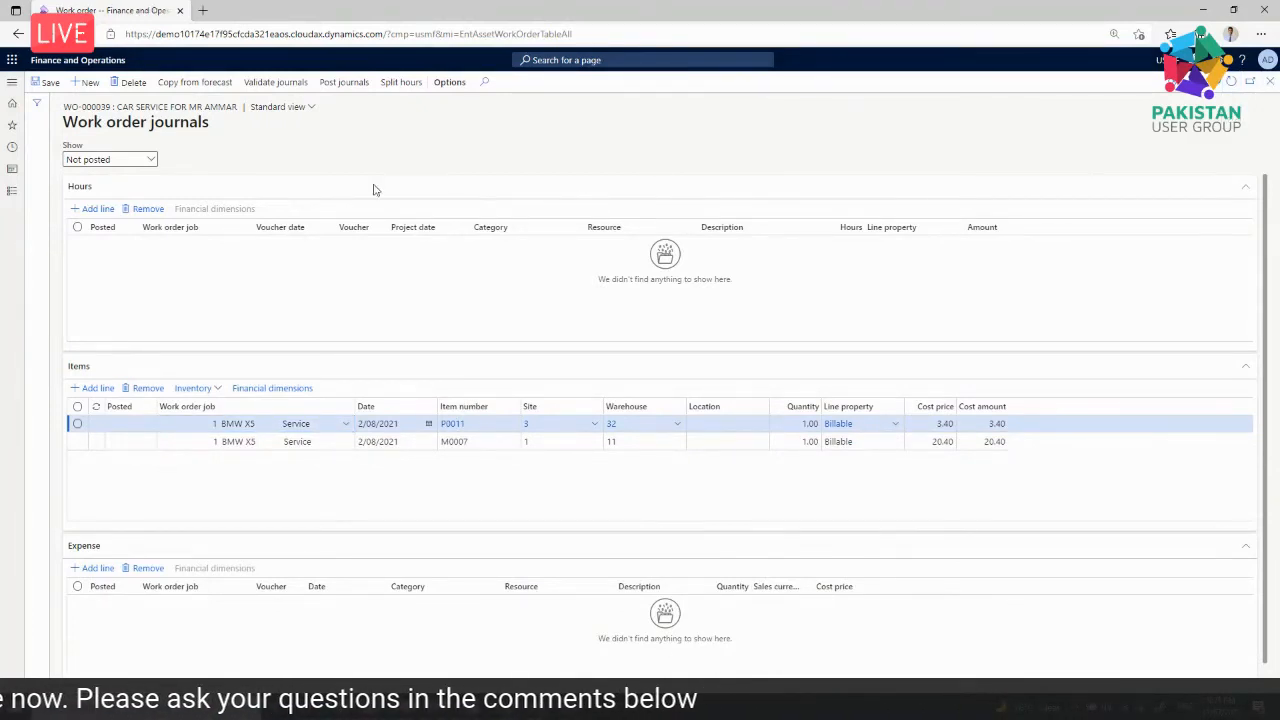
click(690, 118)
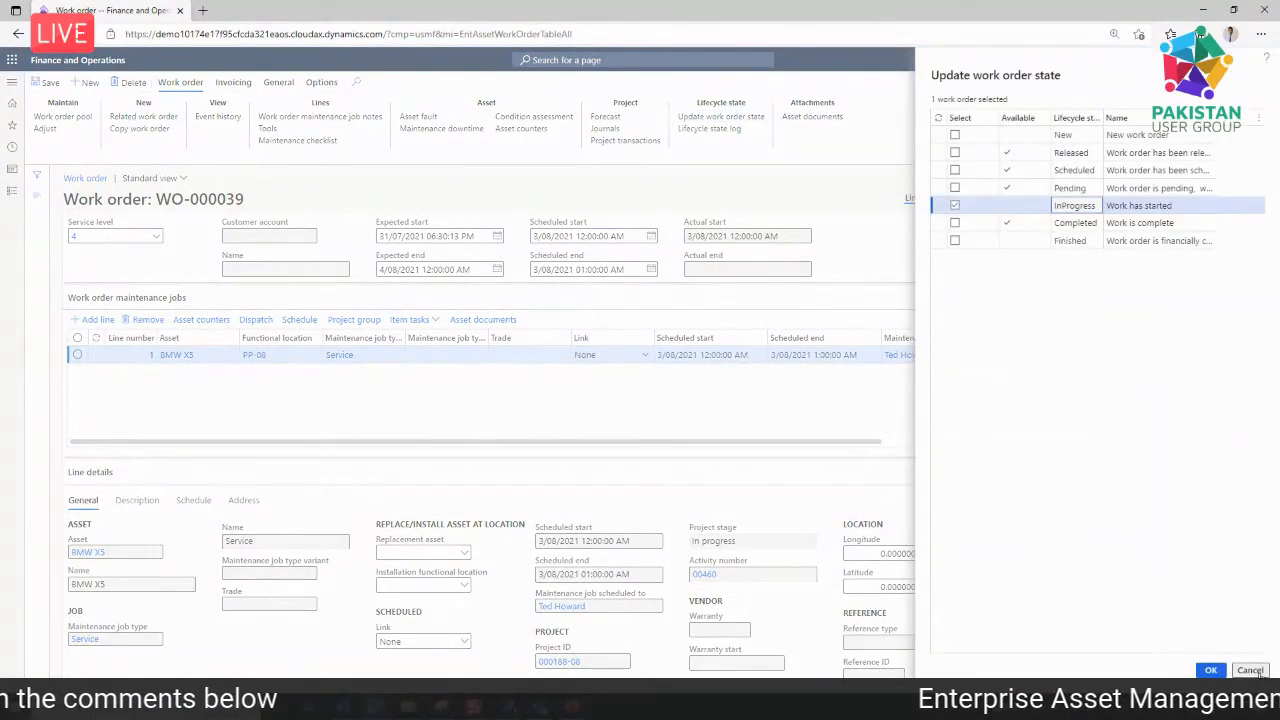
click(958, 224)
click(956, 223)
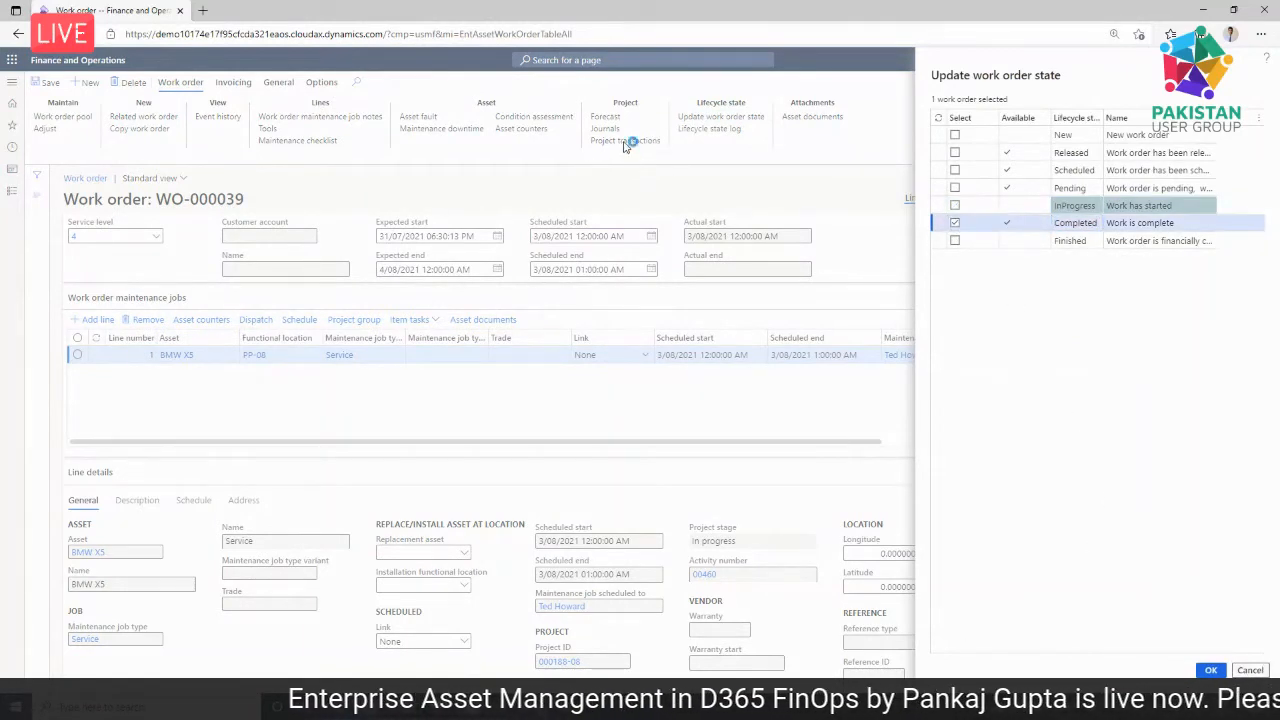
click(1250, 670)
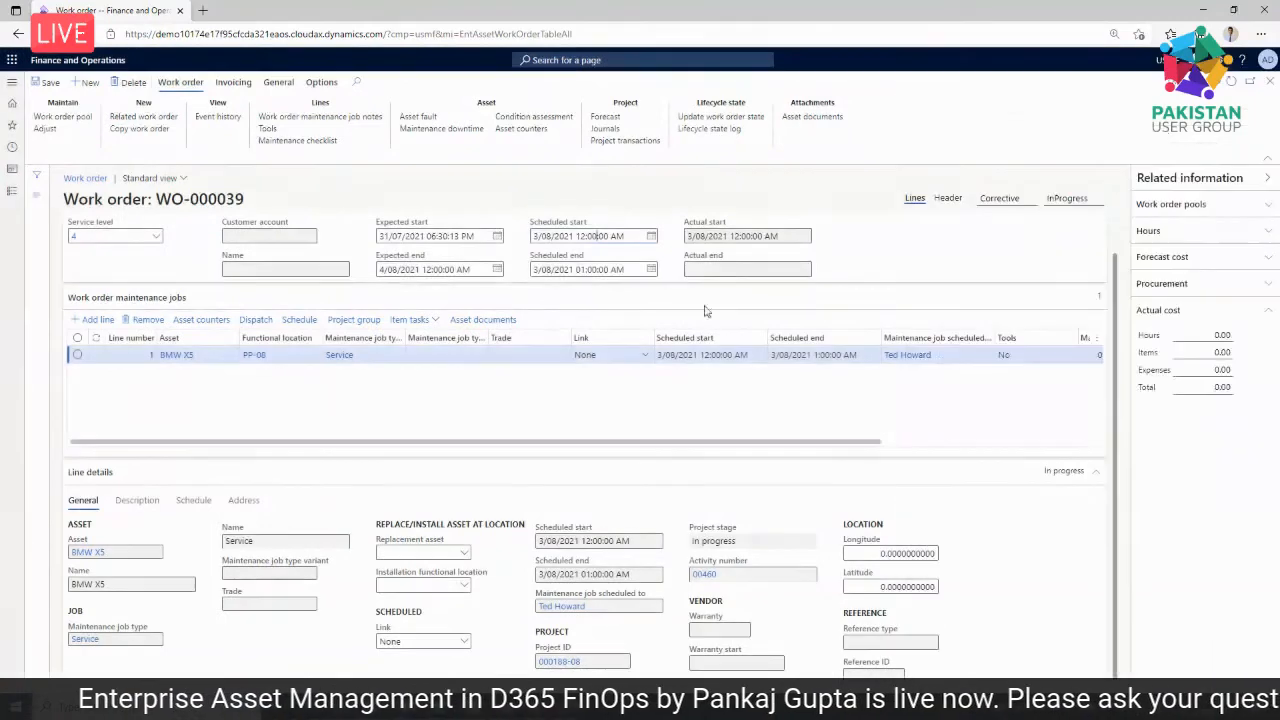
click(620, 141)
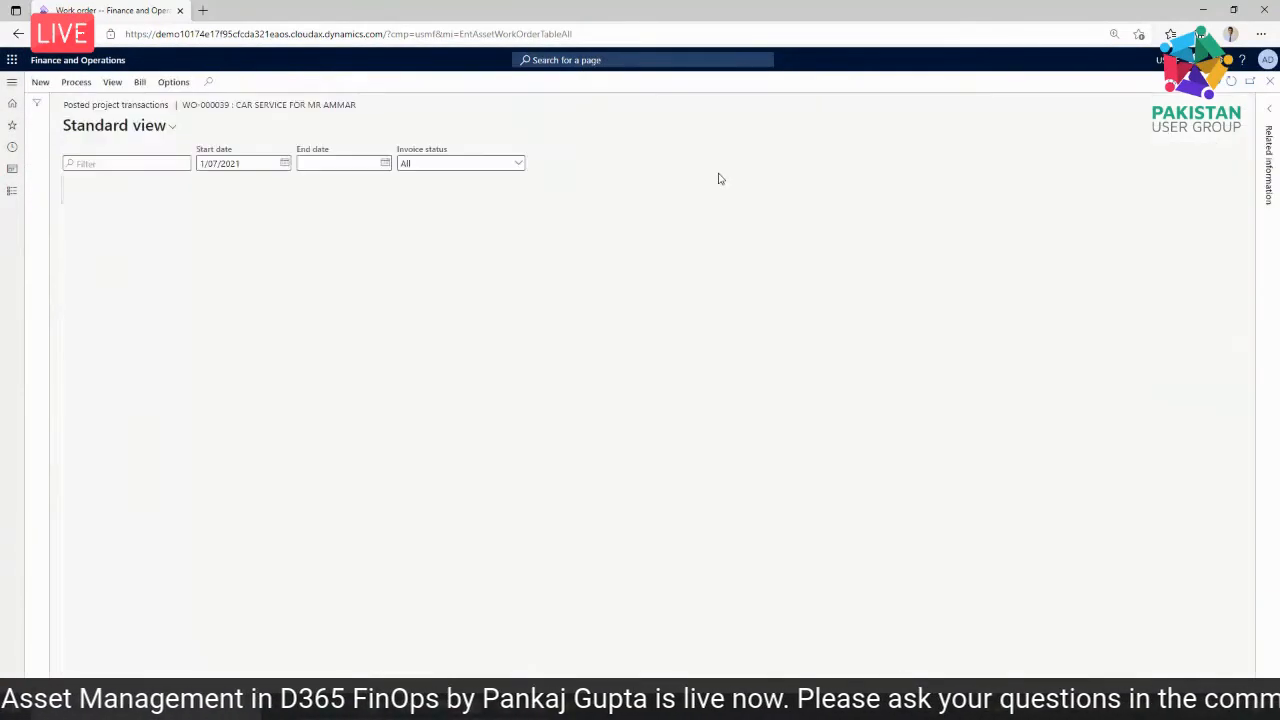
click(1269, 81)
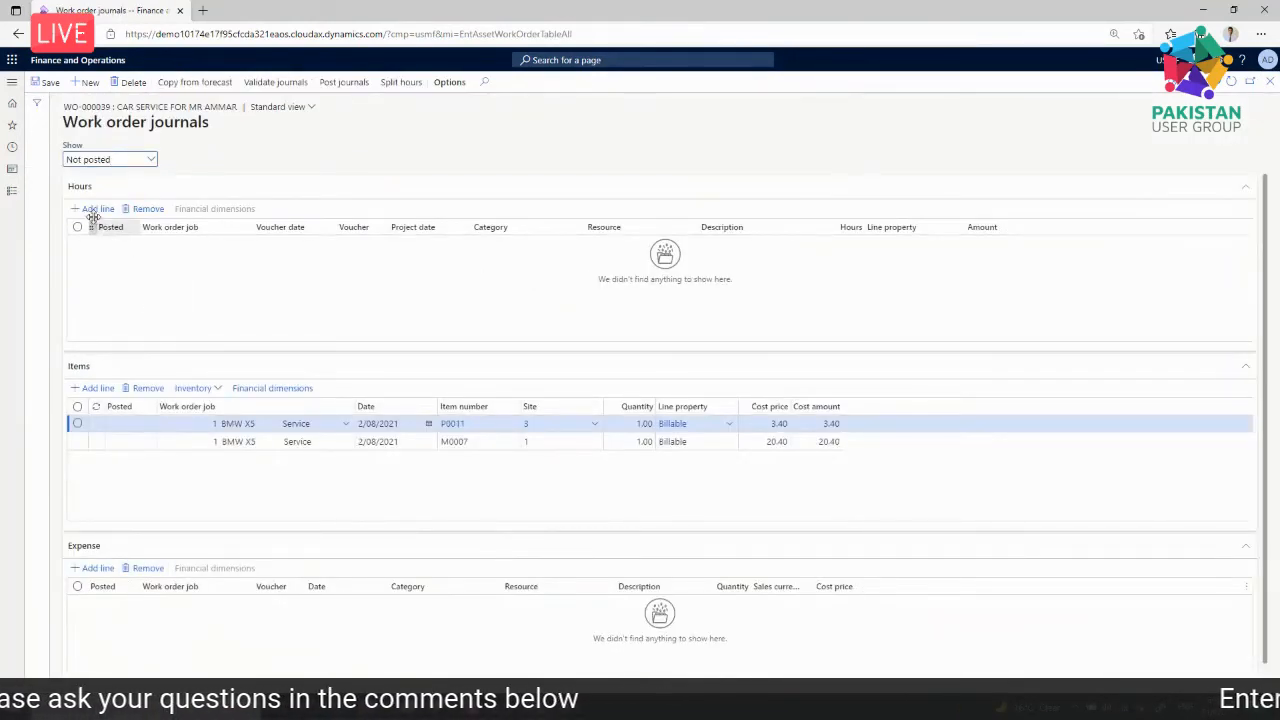
- Add an hours line of 5.00 hours for the BMW X5 Service job in the work order journals and return to the work order
click(93, 209)
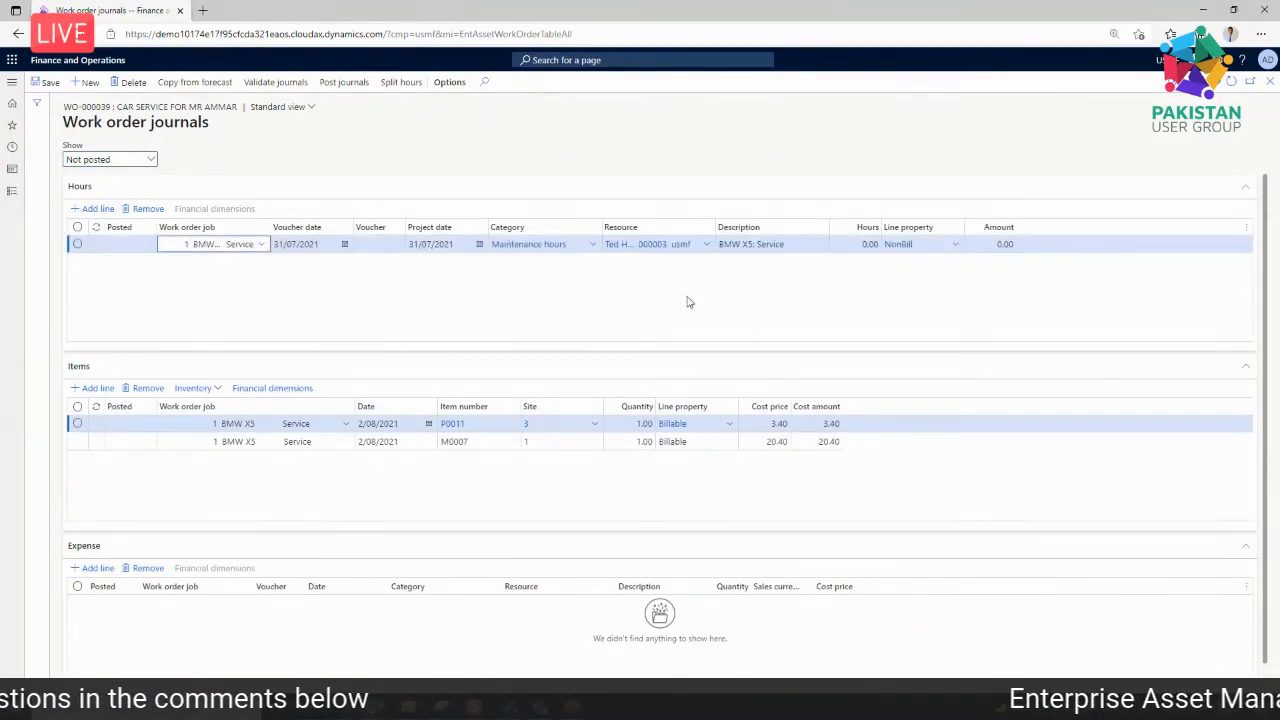
key(Tab)
key(Tab)
double_click(832, 246)
click(841, 243)
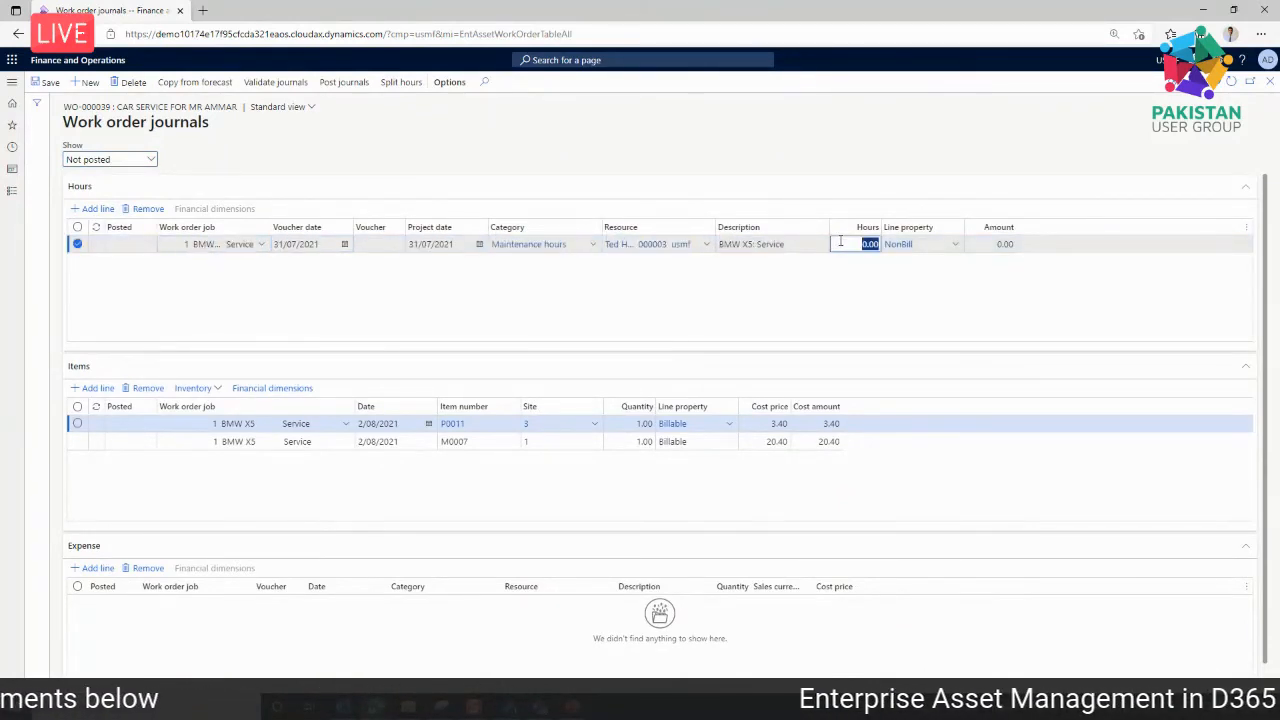
text(5)
key(Tab)
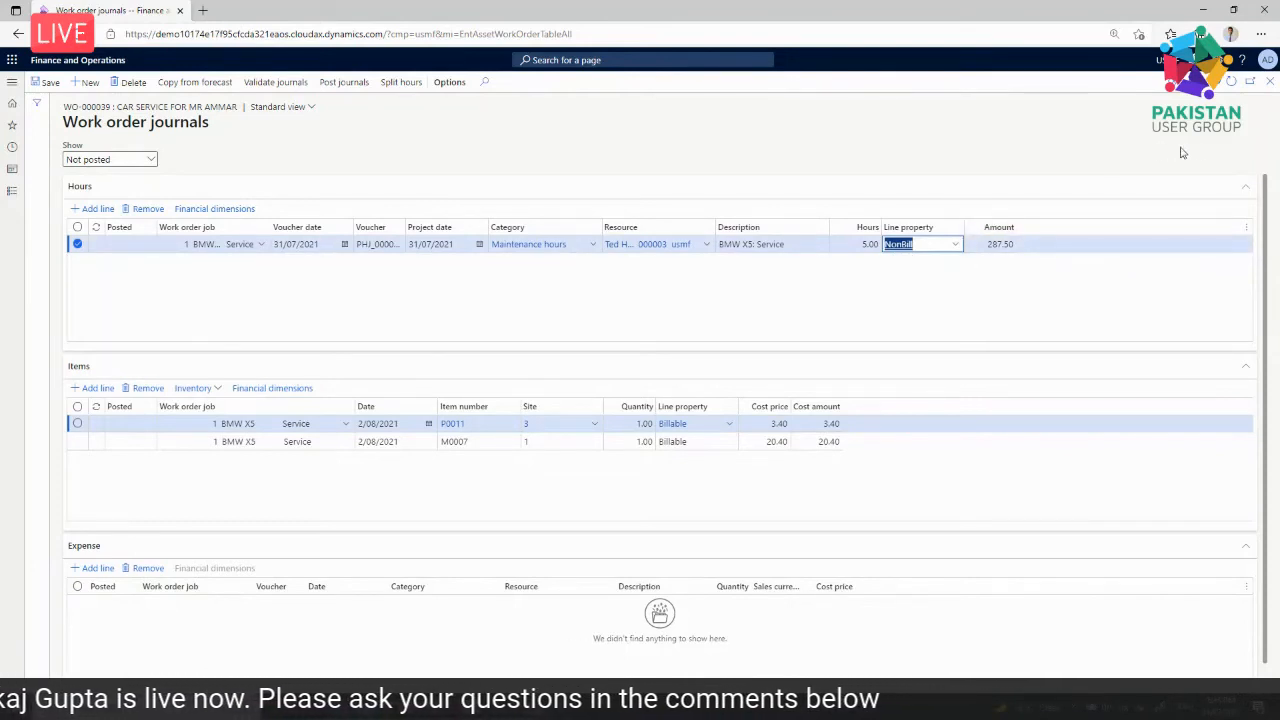
click(1270, 84)
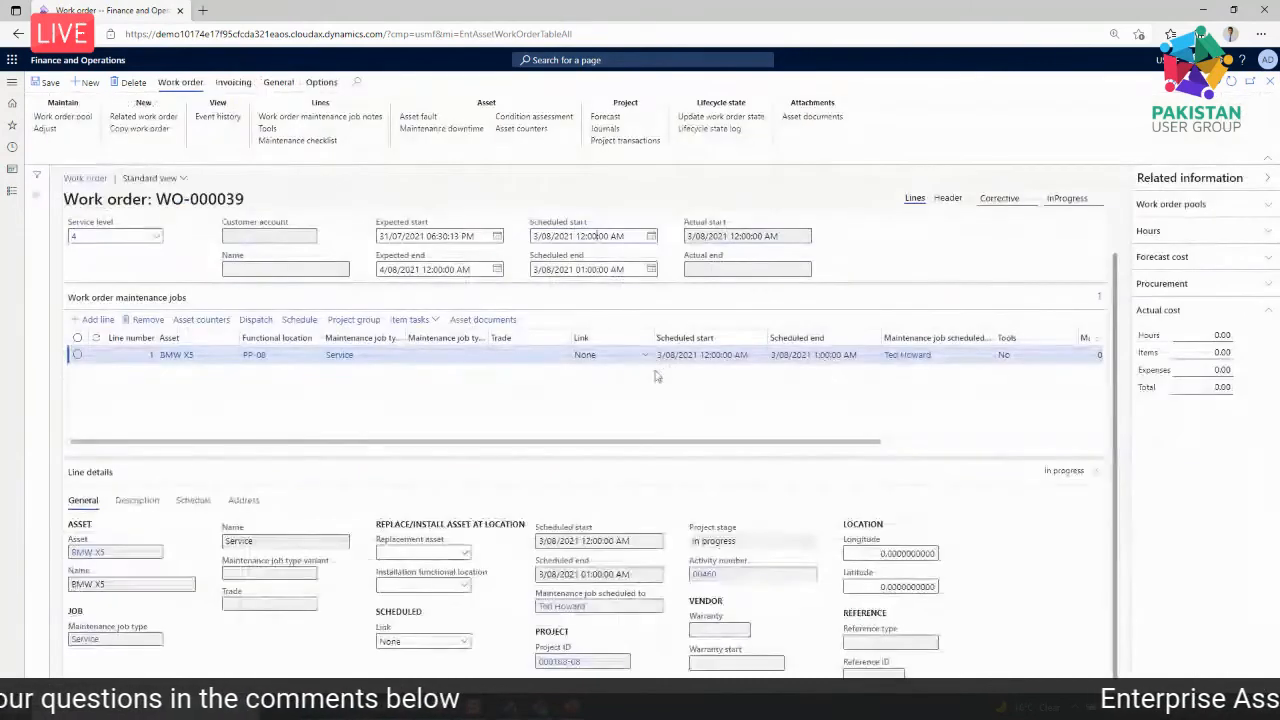
- Try to update the work order's lifecycle state to Completed with the proposed actual end, and check the notification messages
click(712, 117)
click(958, 223)
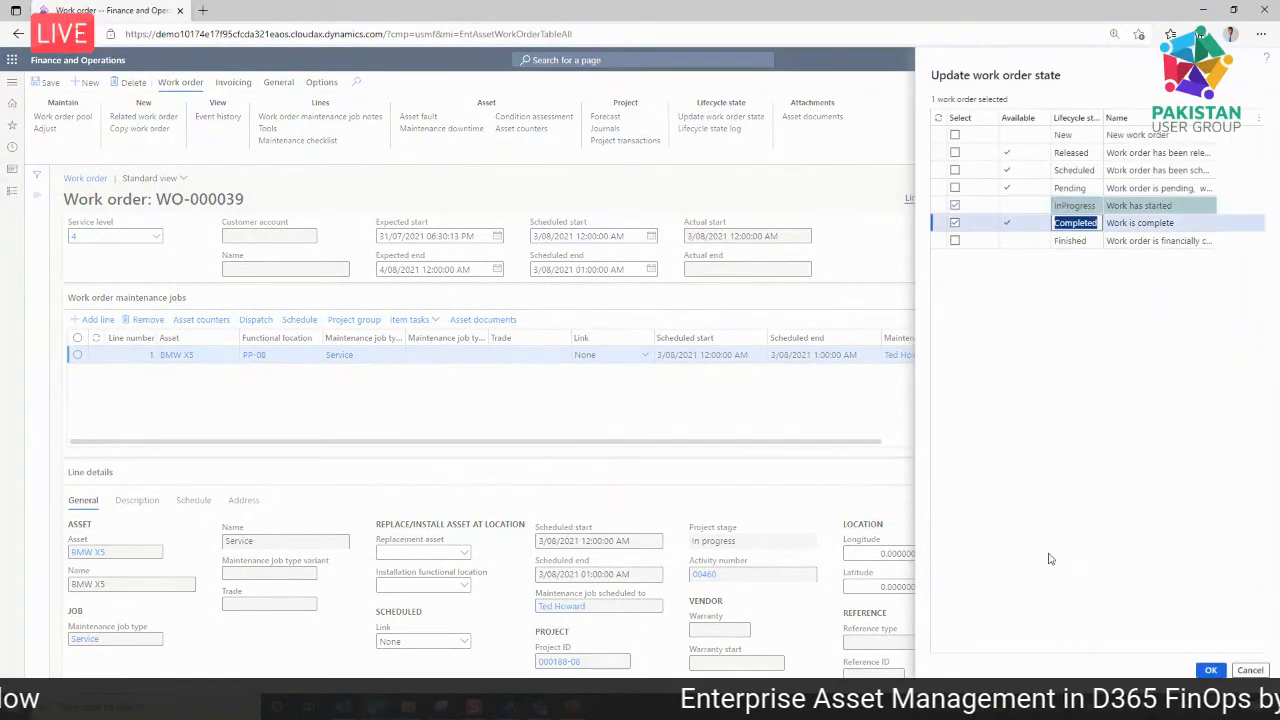
click(1210, 670)
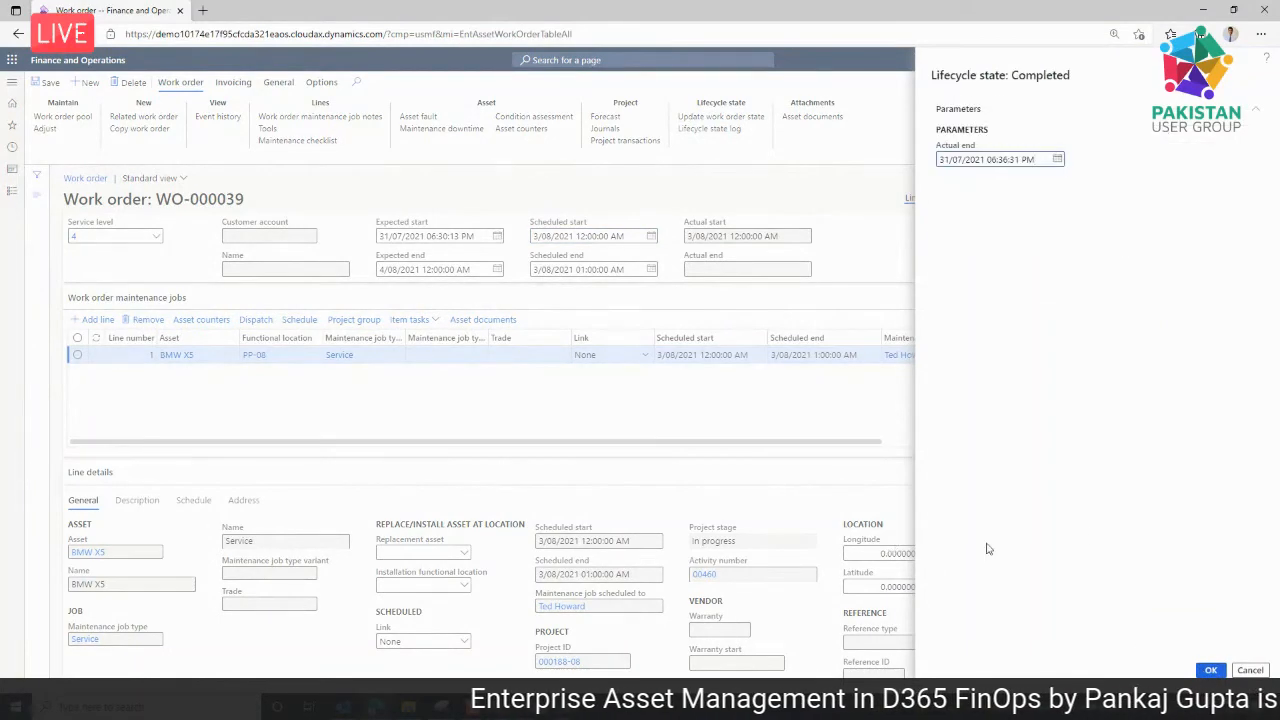
click(1210, 670)
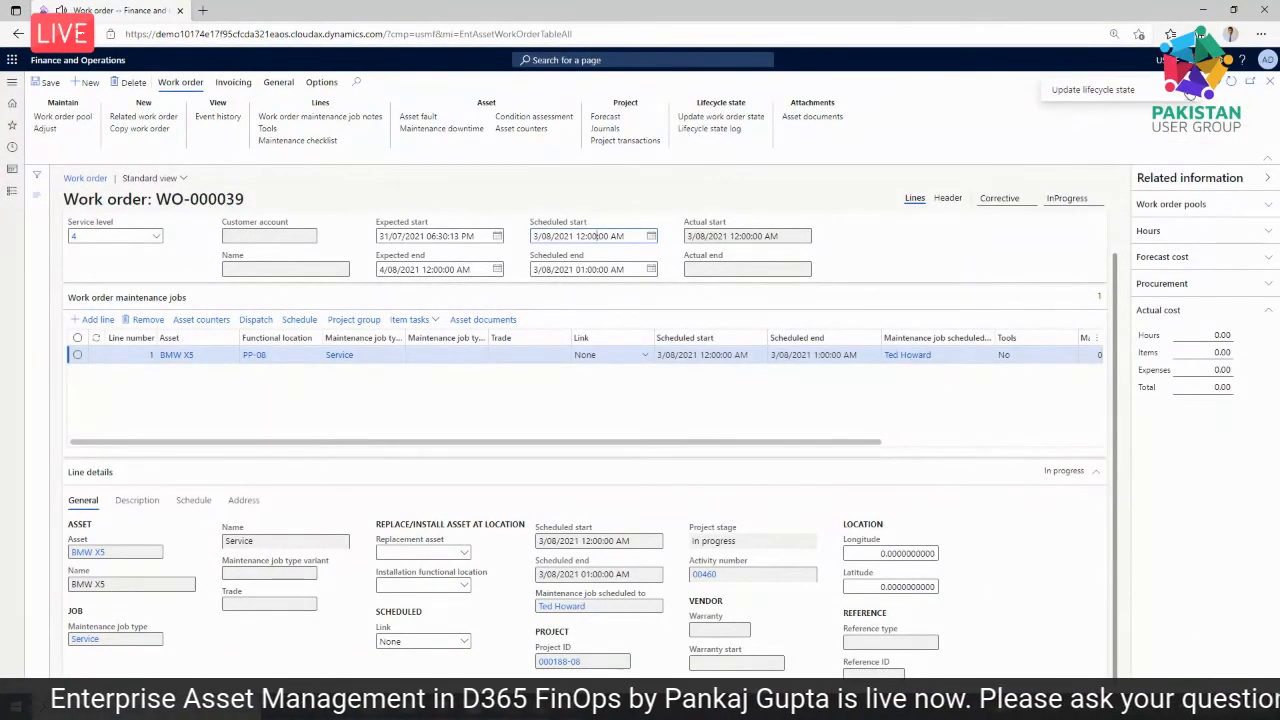
click(1198, 62)
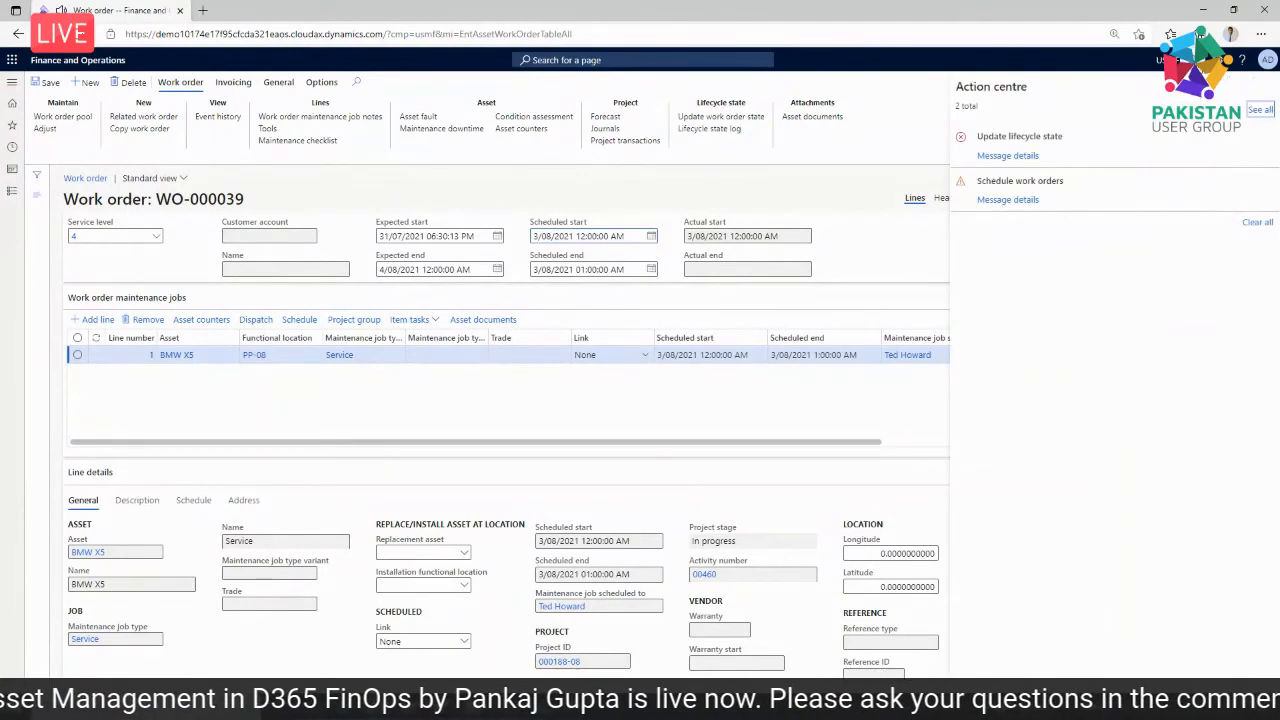
click(1198, 62)
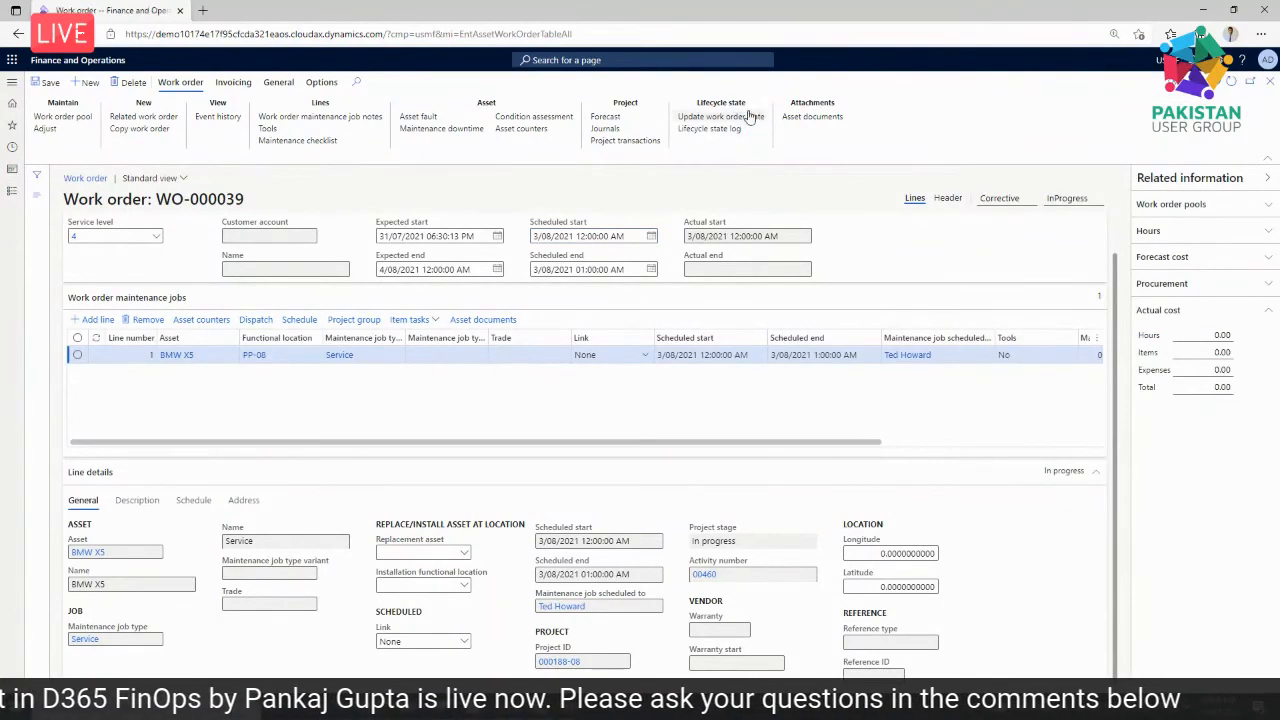
- Update the work order's lifecycle state to Completed with an actual end of 8/08/2021 06:36:45 PM
click(748, 117)
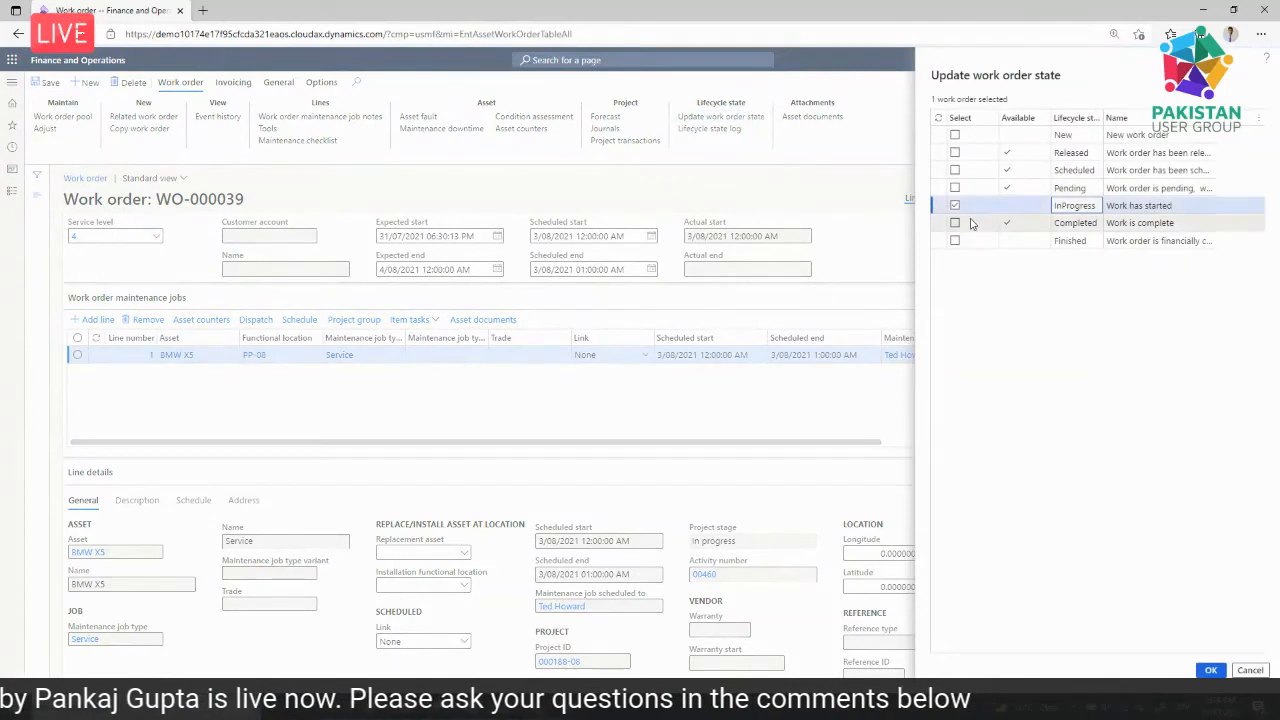
click(955, 222)
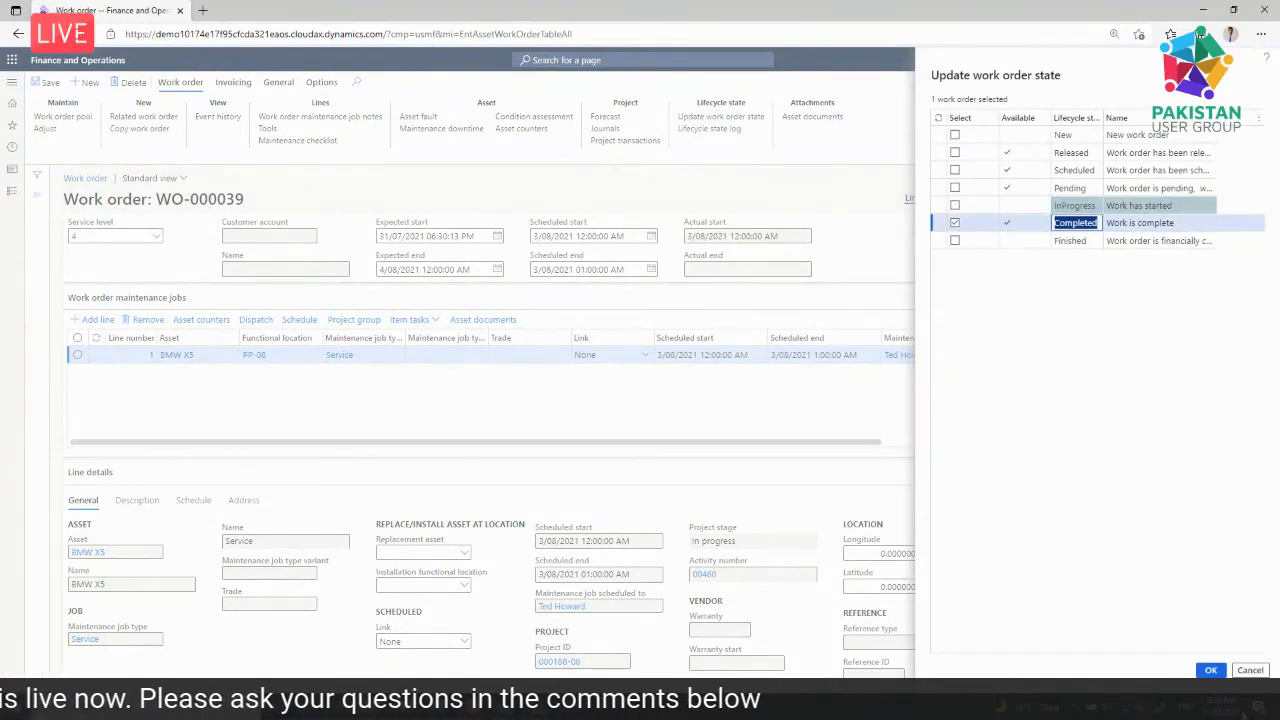
click(1210, 670)
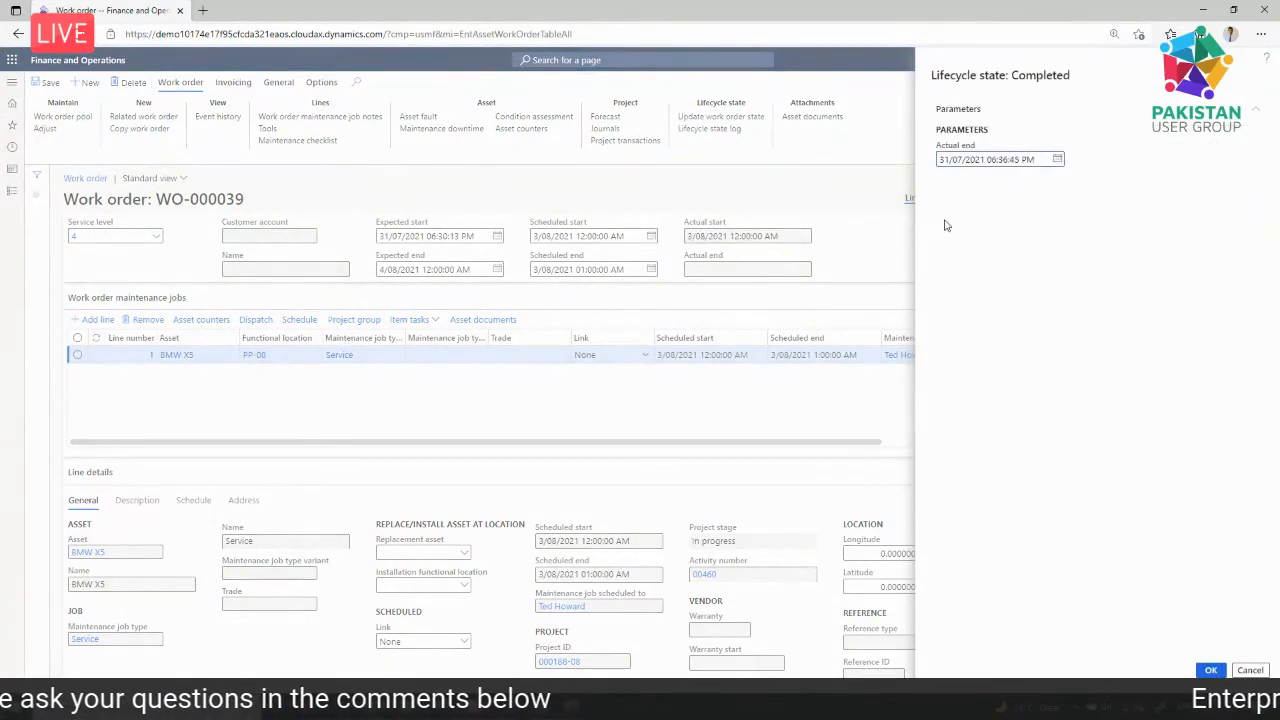
click(1058, 160)
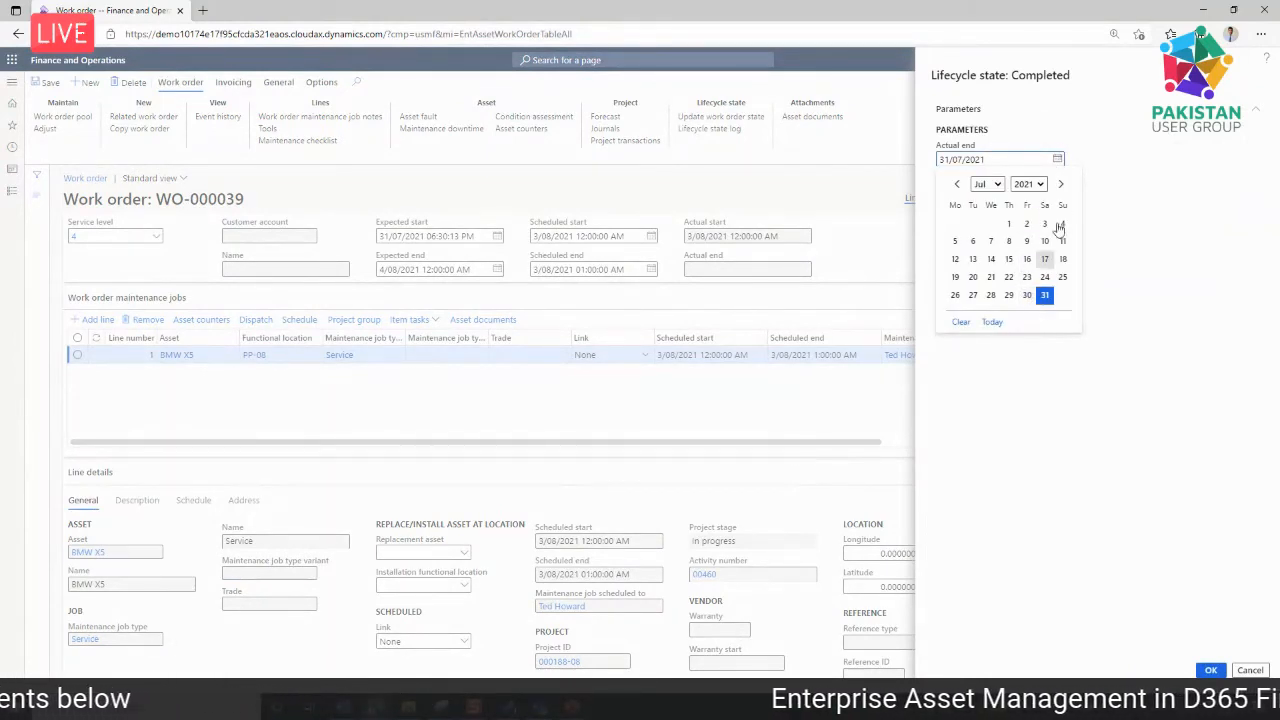
click(1061, 184)
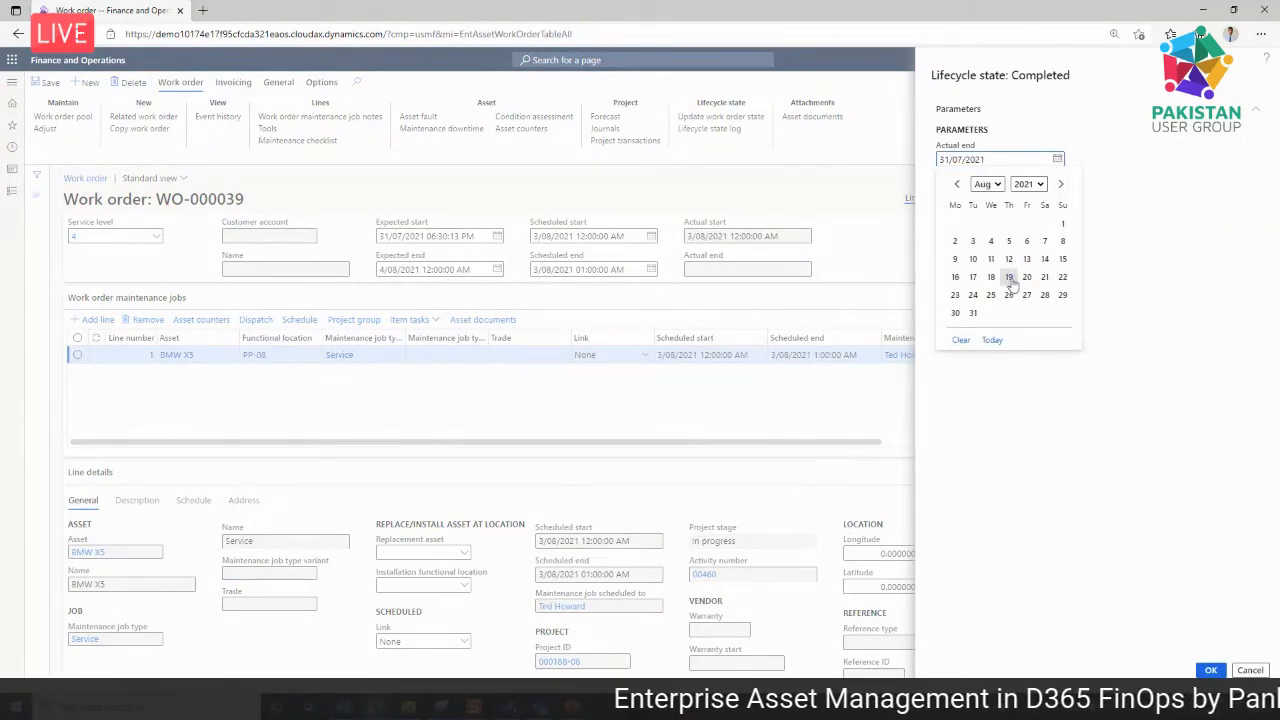
click(1062, 241)
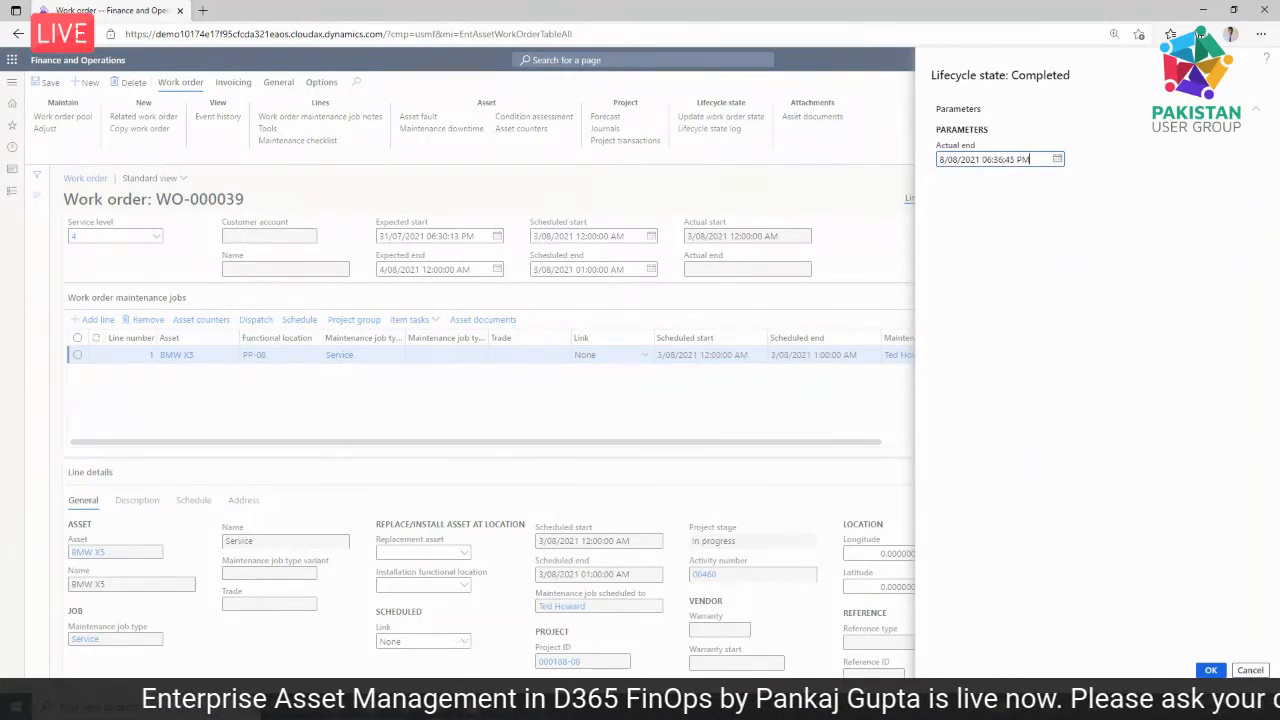
click(1211, 670)
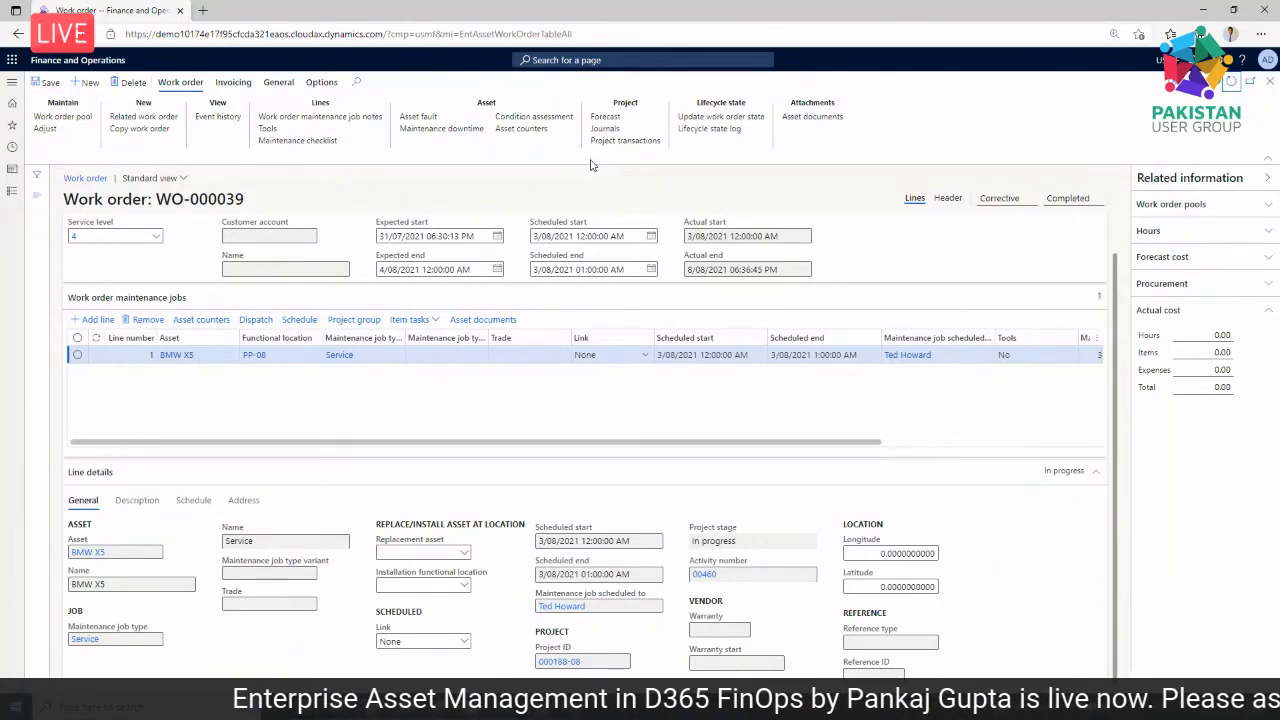
- Try to update the work order's lifecycle state to Finished, and read the details of the latest lifecycle update message
click(760, 117)
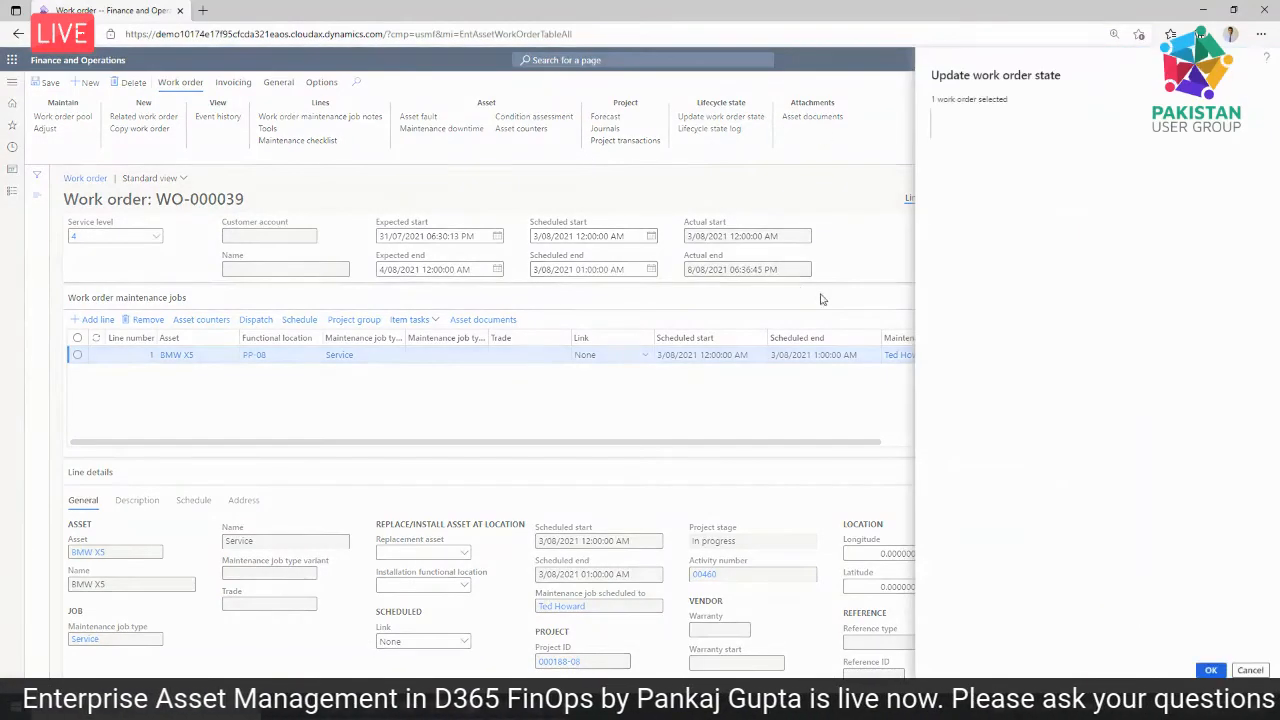
click(988, 241)
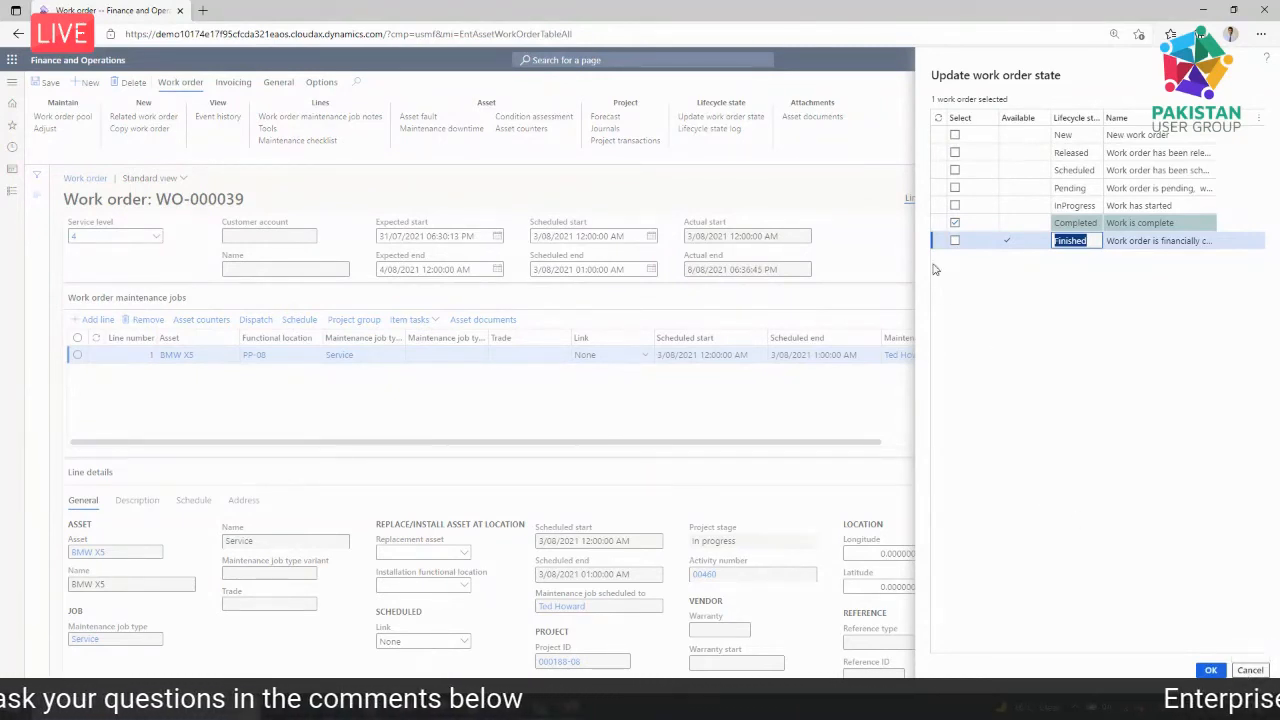
click(955, 241)
click(1205, 674)
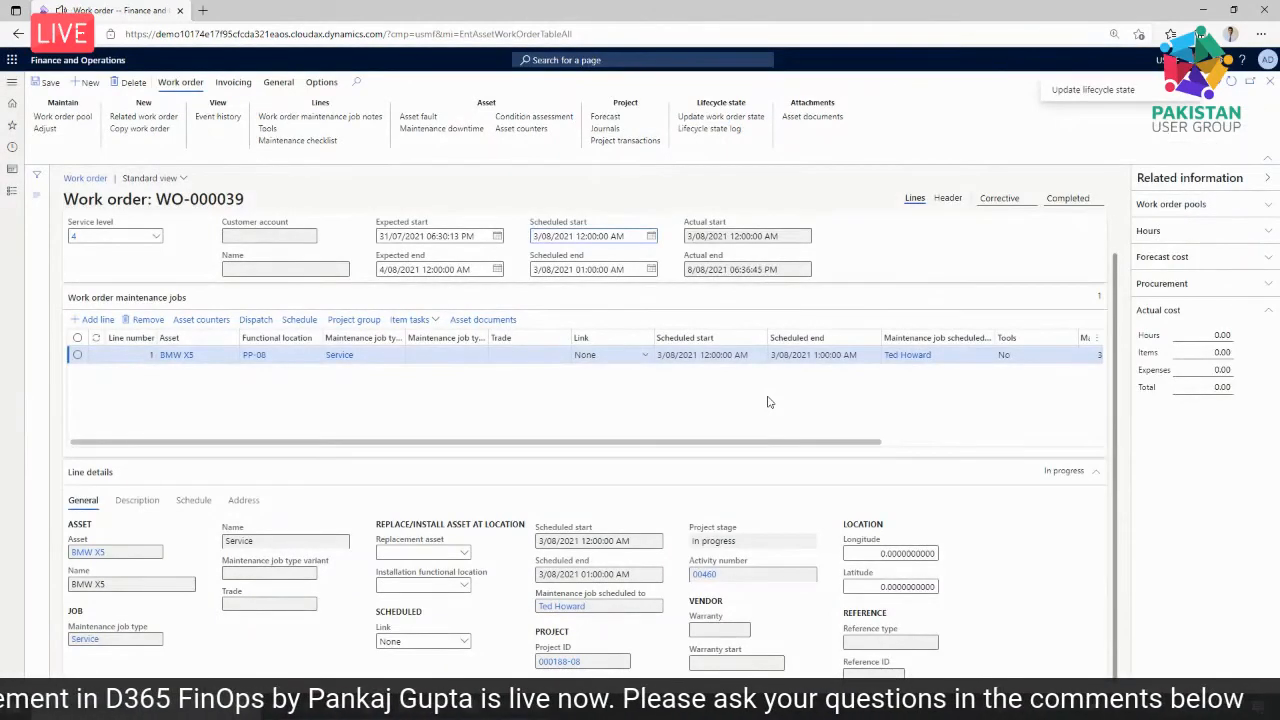
click(1192, 60)
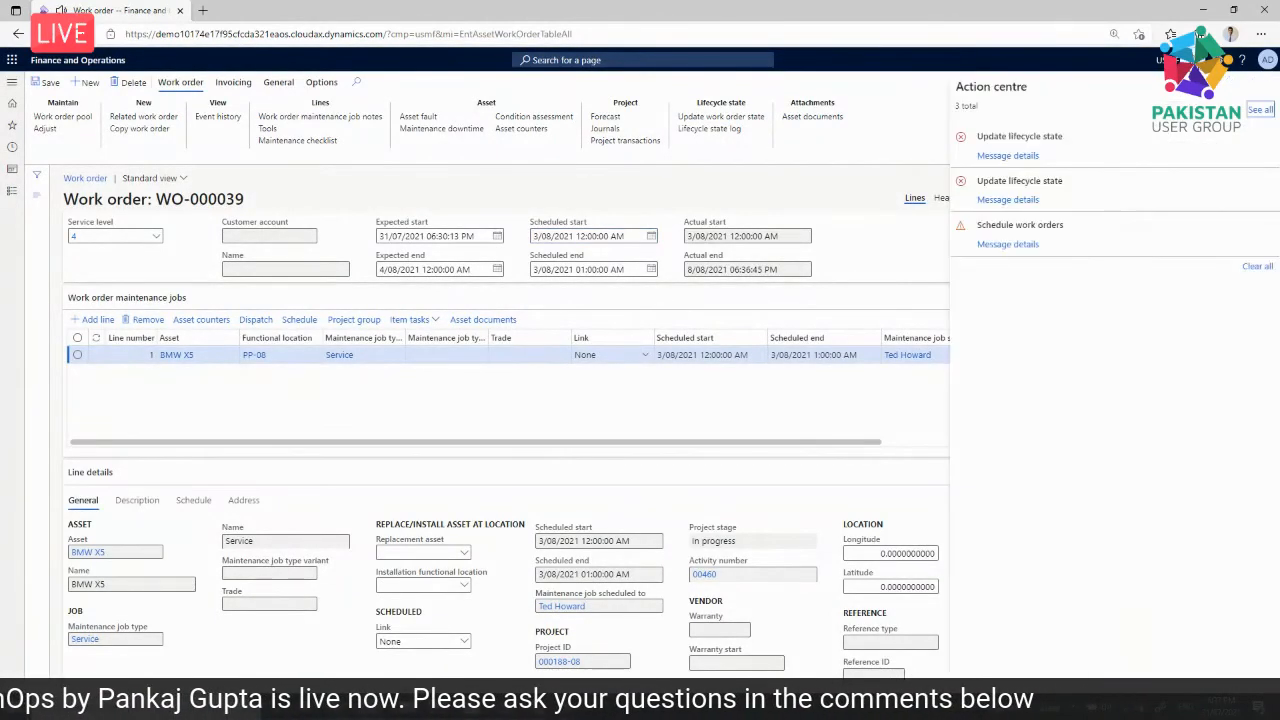
click(1008, 156)
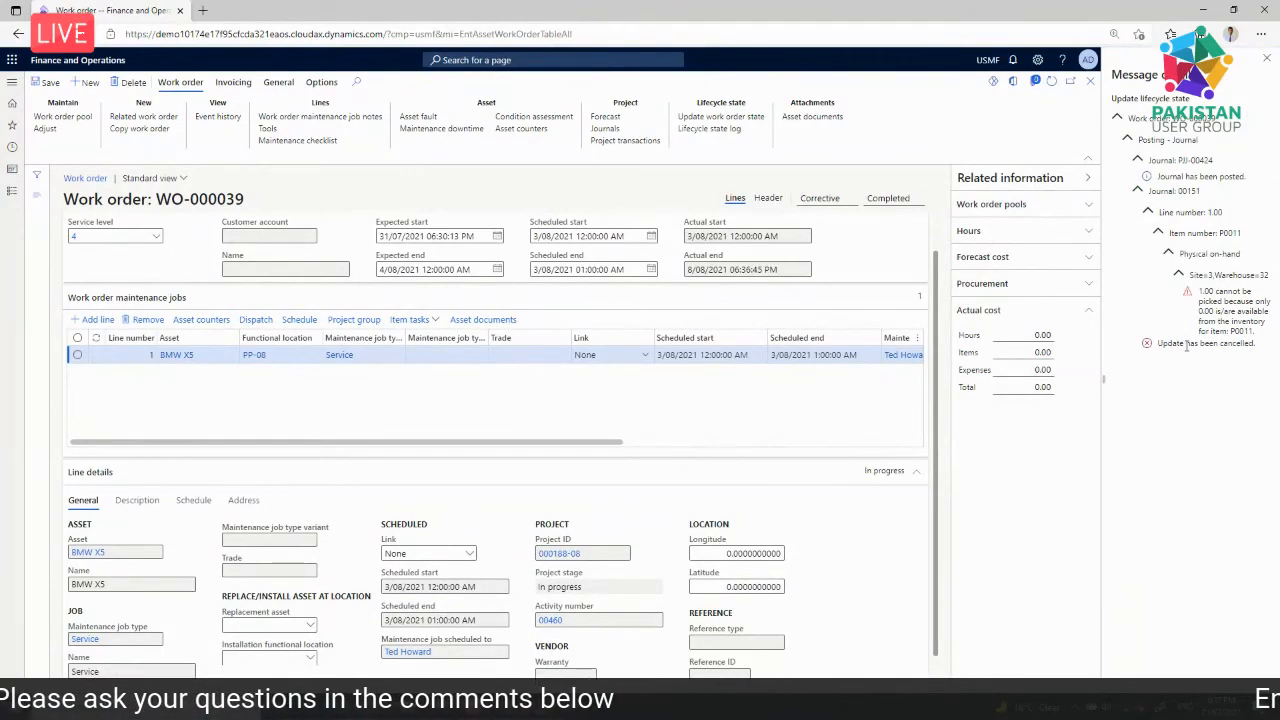
click(1266, 58)
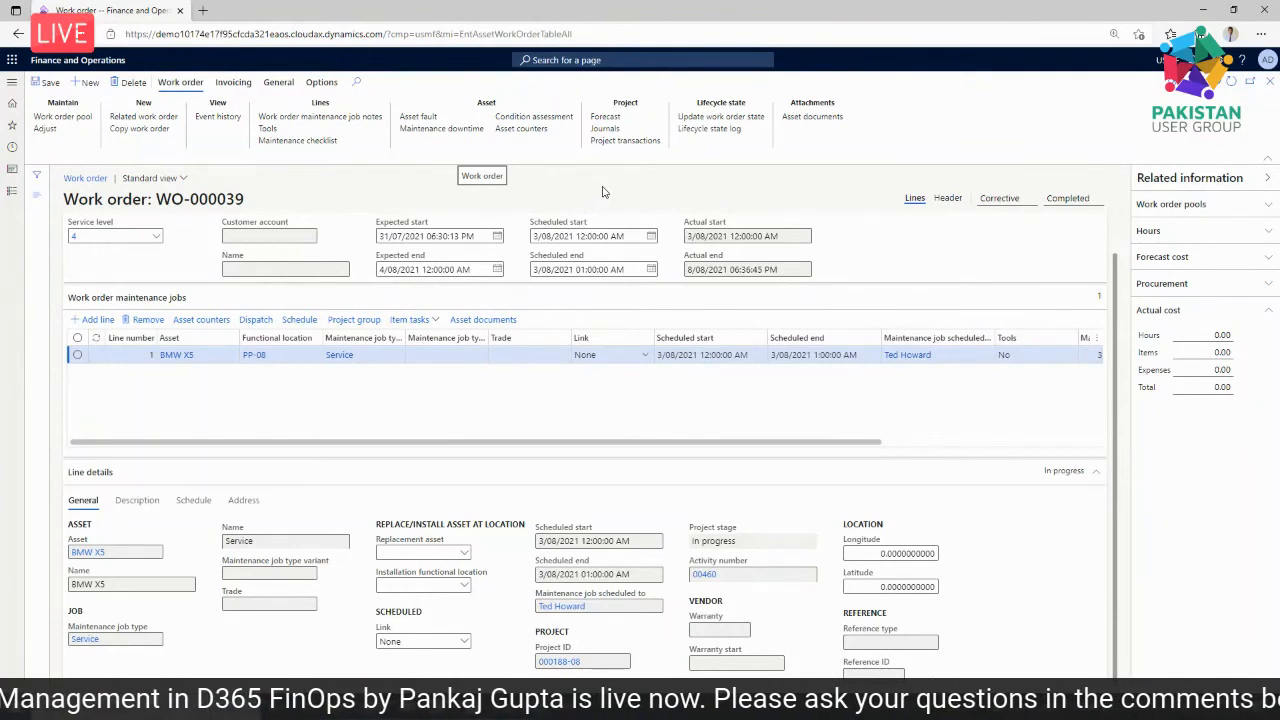
- Check the work order's posted project transactions and its cost control page without calculating costs, then return to the work order
click(630, 141)
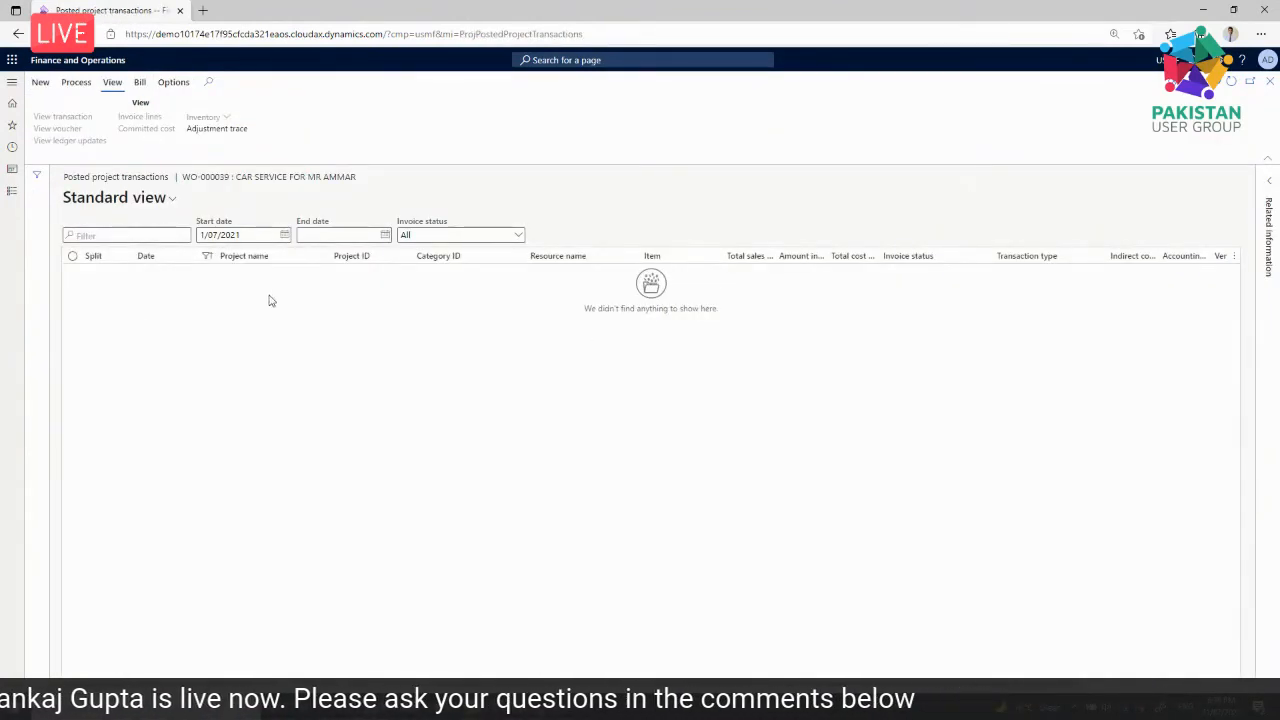
click(1269, 81)
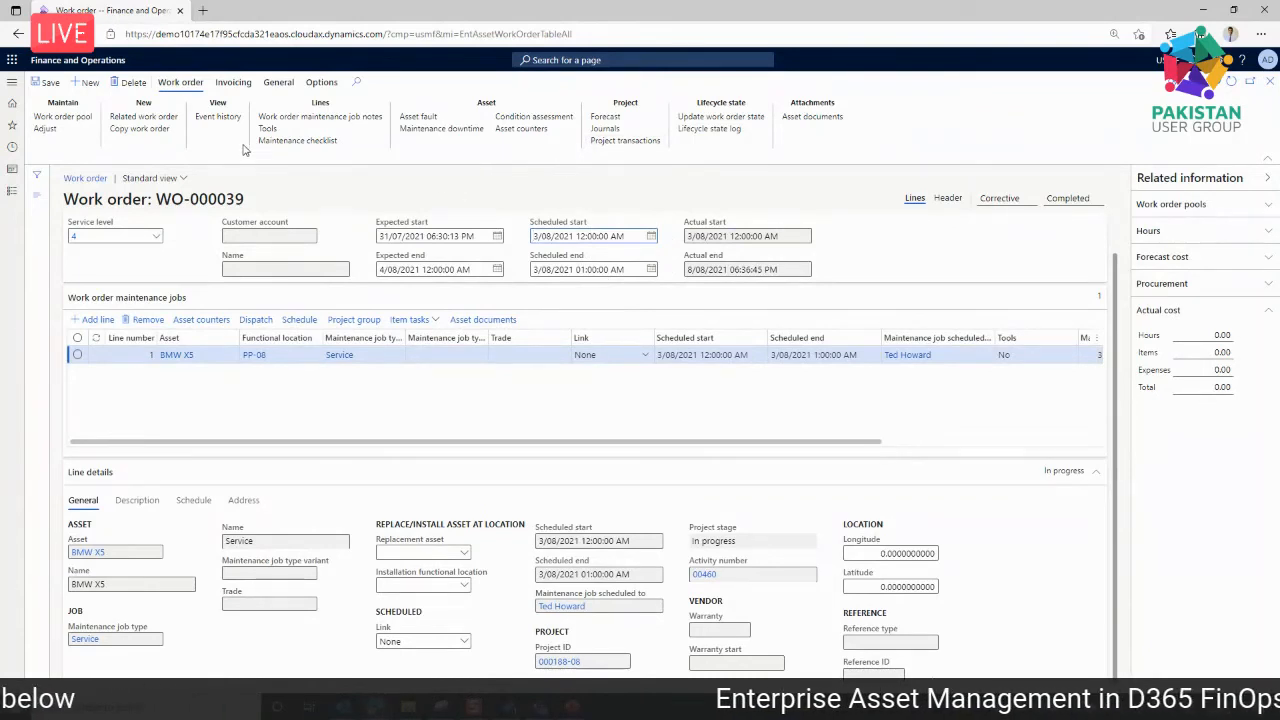
click(278, 82)
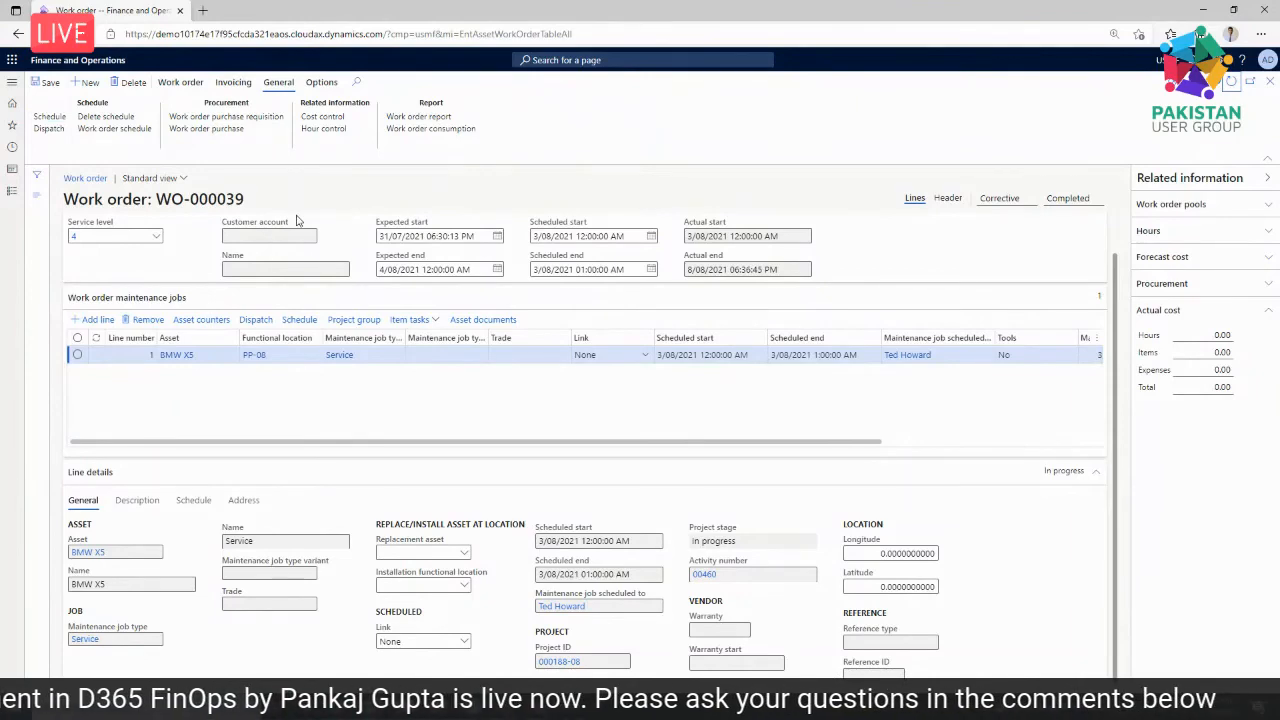
click(338, 120)
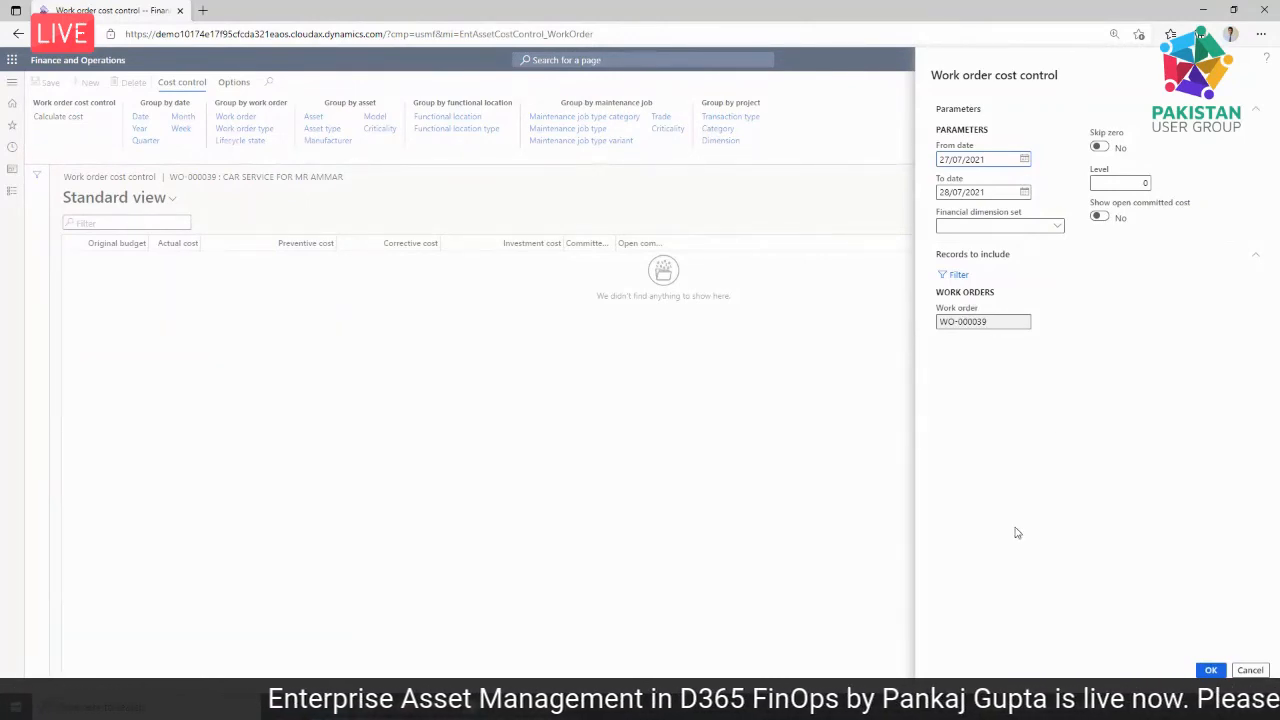
click(1250, 670)
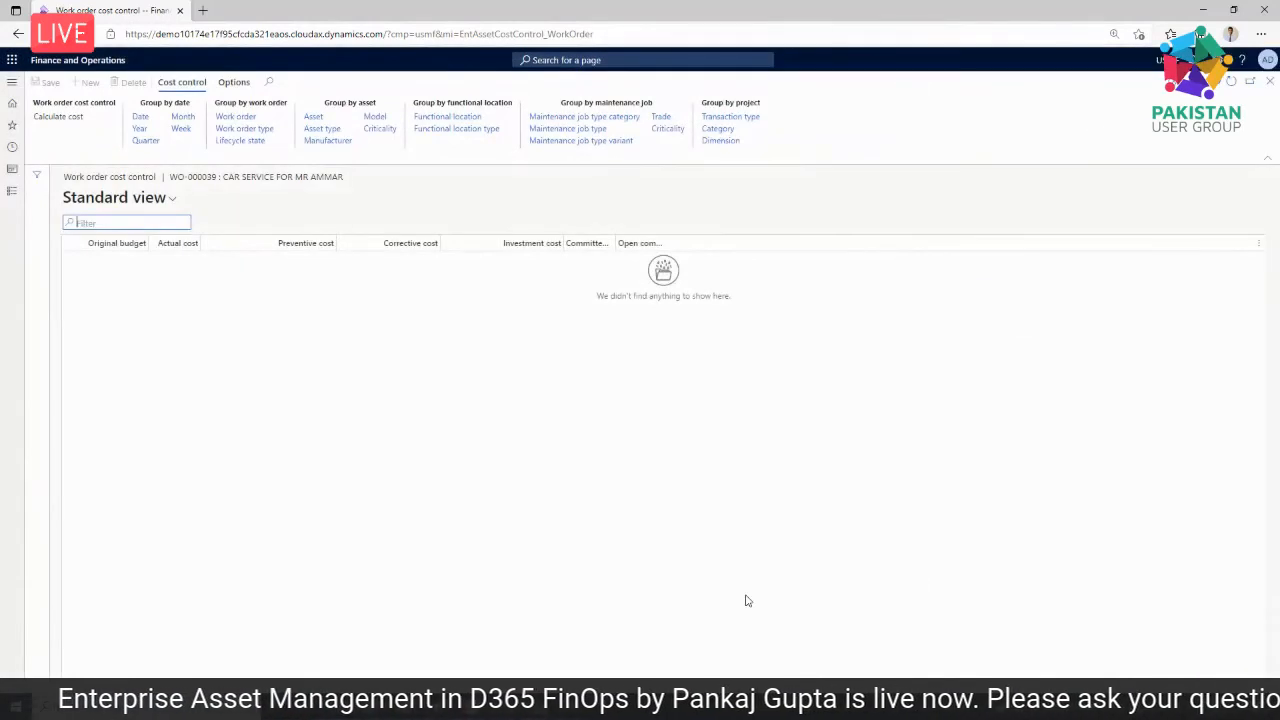
click(1270, 81)
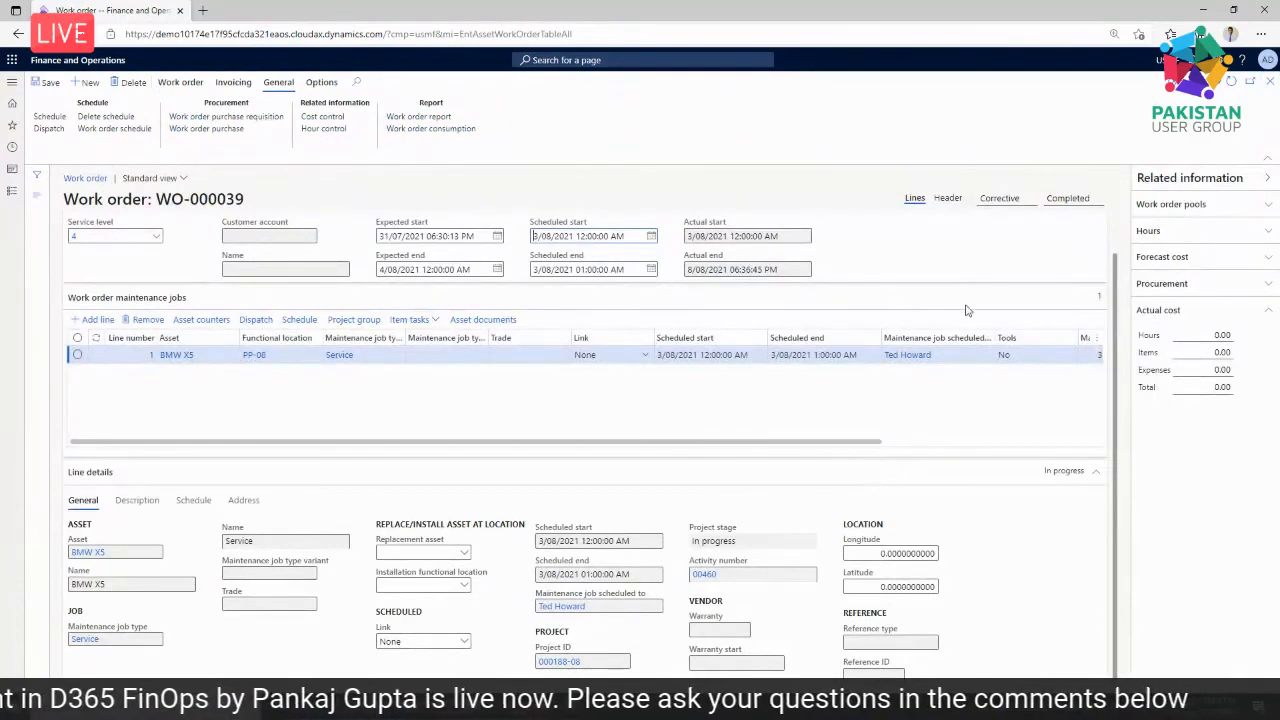